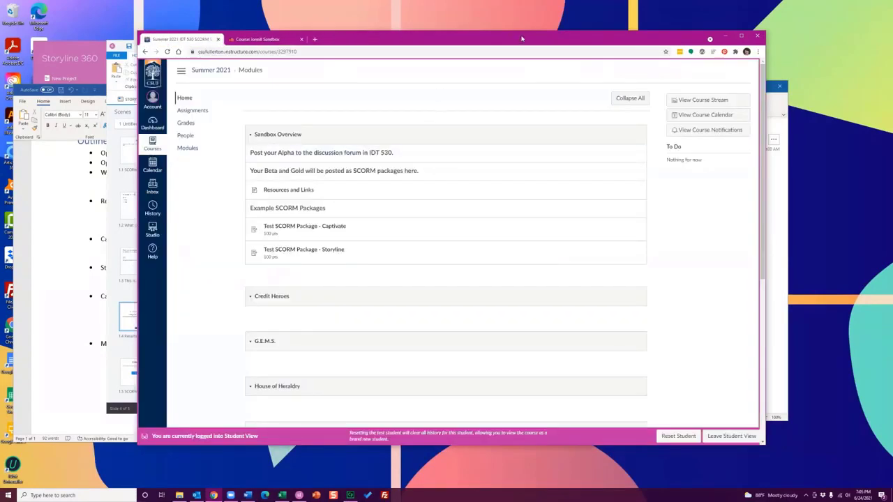
# Open the Test SCORM Package - Captivate assignment and play it from the beginning
pyautogui.moveTo(524, 40); pyautogui.dragTo(530, 48)
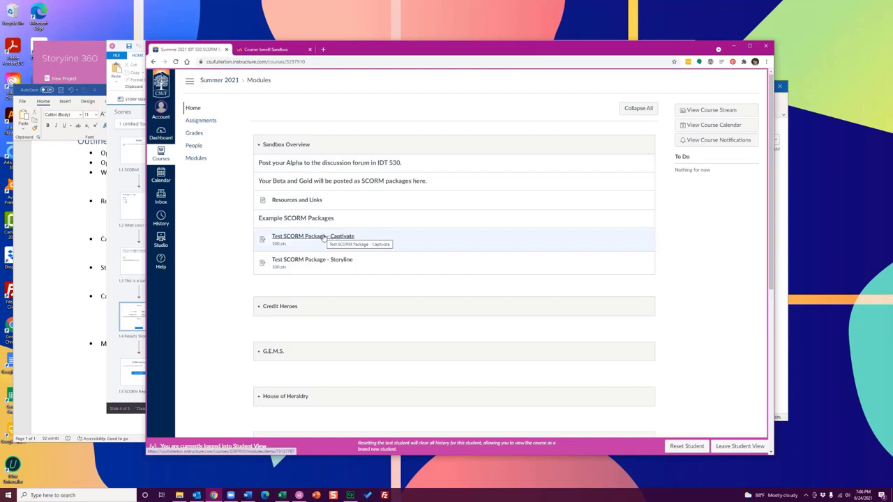
pyautogui.click(323, 238)
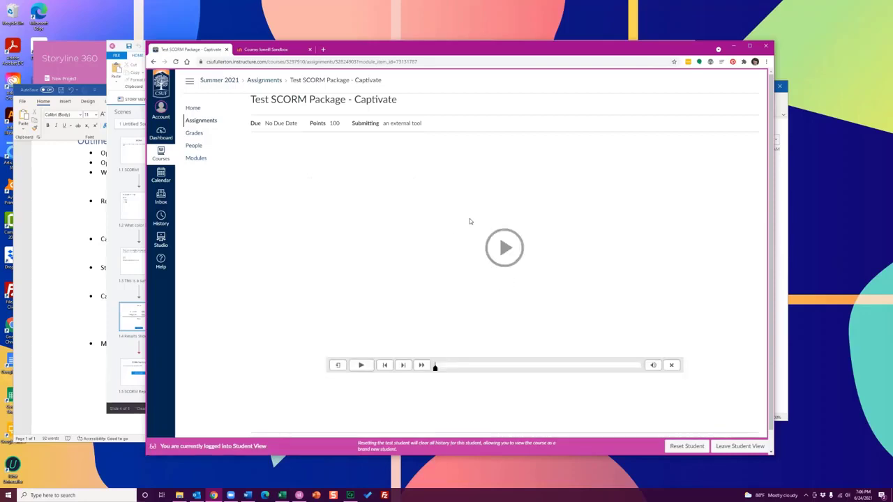
pyautogui.click(507, 248)
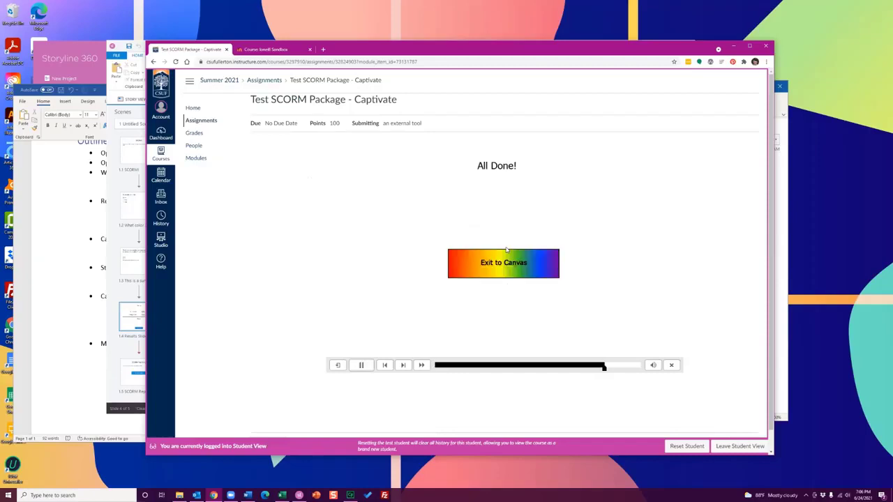
pyautogui.click(435, 365)
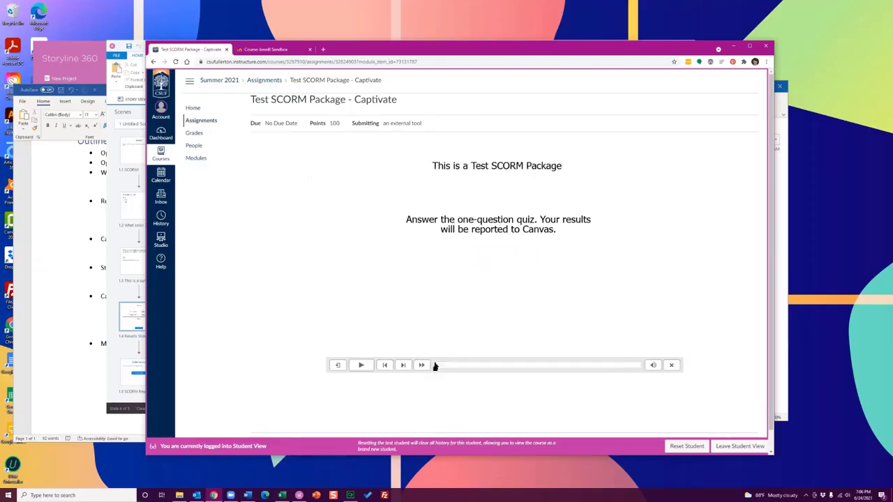
pyautogui.click(366, 368)
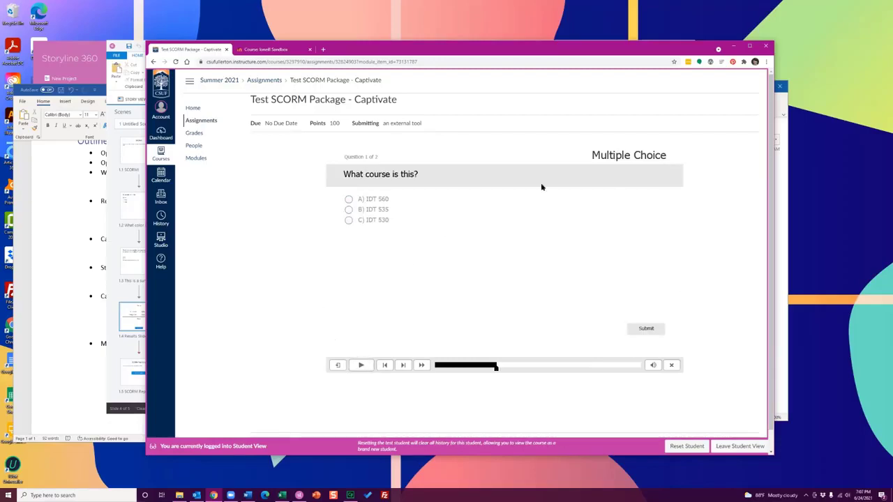
# Answer the question "What course is this?" with "C) IDT 530", submit it and proceed past the feedback
pyautogui.click(348, 220)
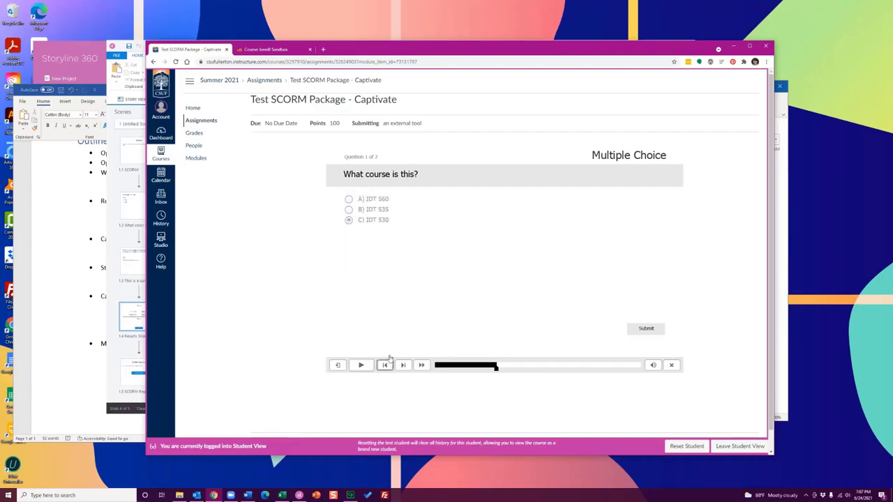
pyautogui.click(645, 328)
pyautogui.click(561, 308)
# Submit "IT DOES NOT!" as the short survey answer, continue past the quiz results and exit to Canvas
pyautogui.click(472, 207)
pyautogui.write('IT DOES NOT!')
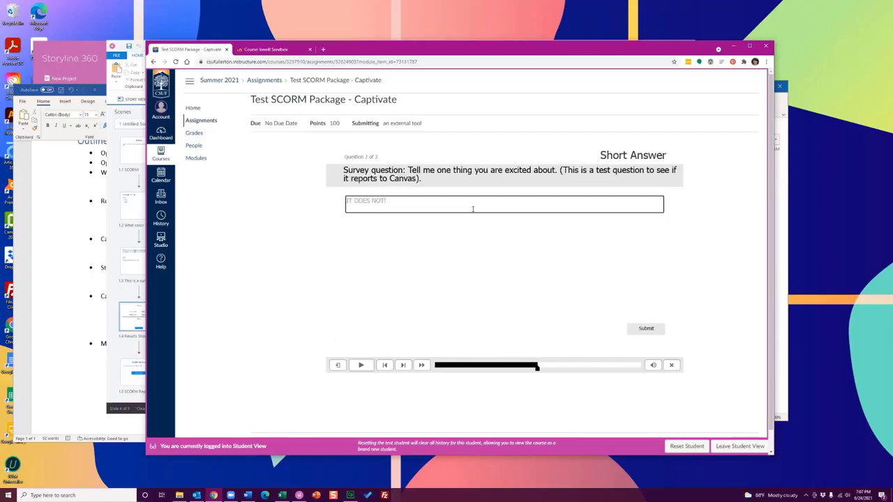
pyautogui.click(646, 329)
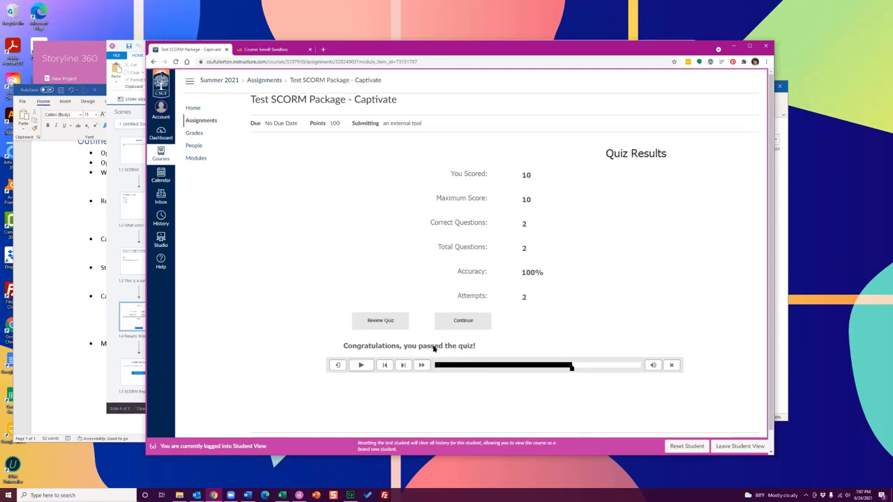
pyautogui.click(461, 328)
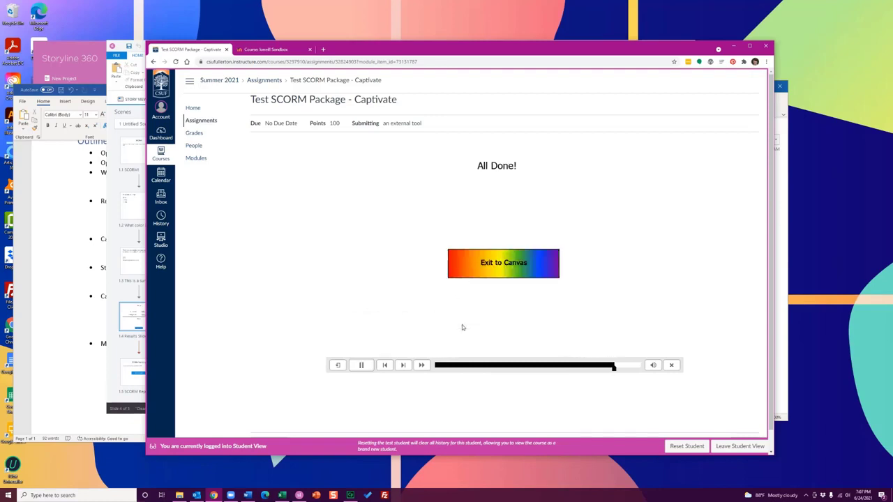
pyautogui.click(508, 265)
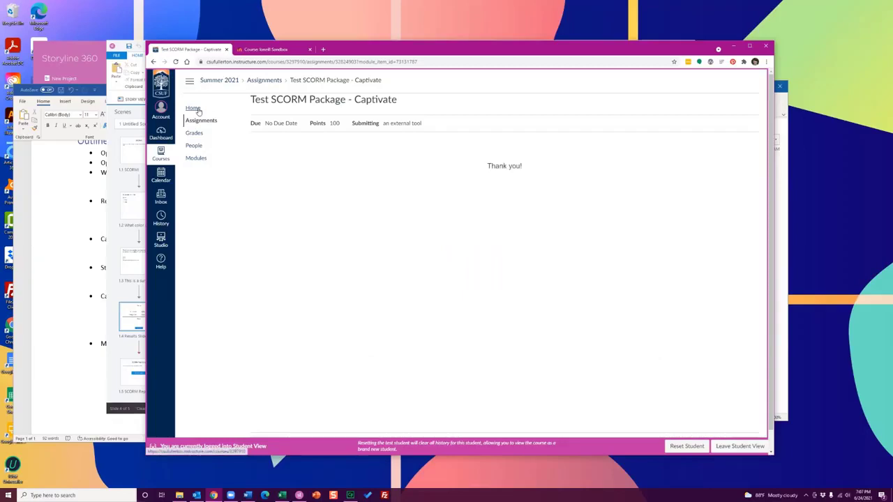
# Check the test student's grades, including the submission details and score entry for the Captivate SCORM package
pyautogui.click(194, 134)
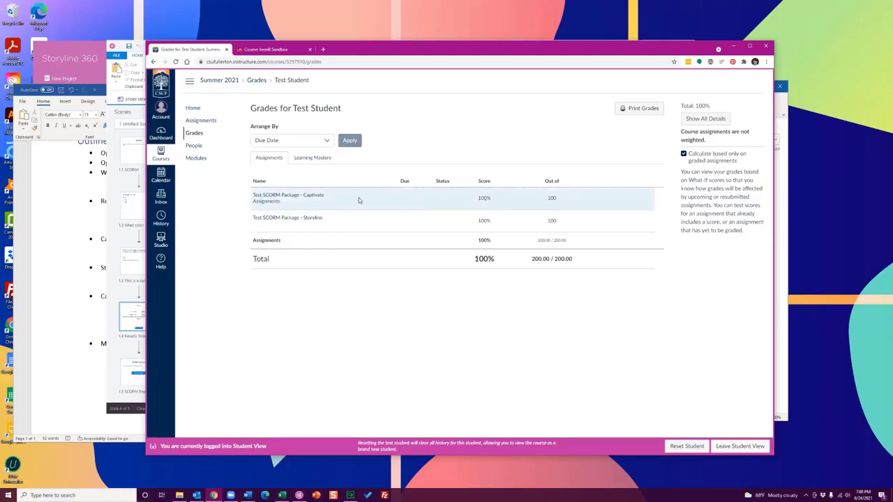
pyautogui.click(305, 199)
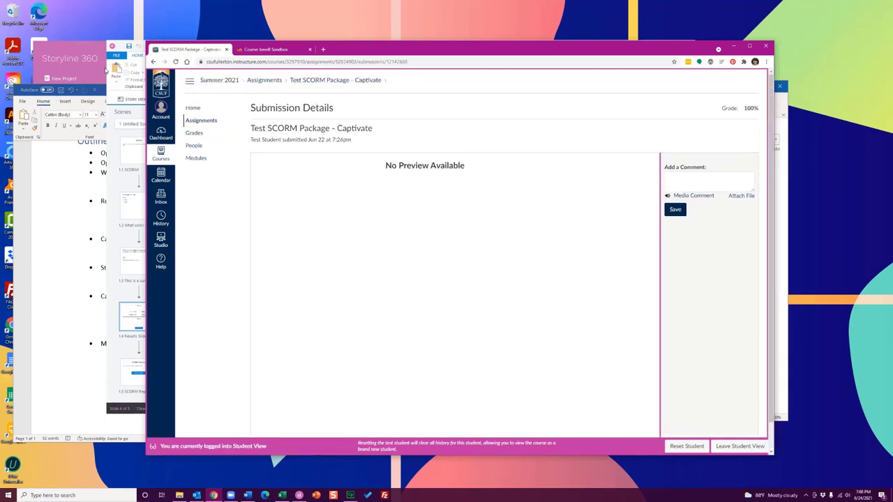
pyautogui.click(153, 62)
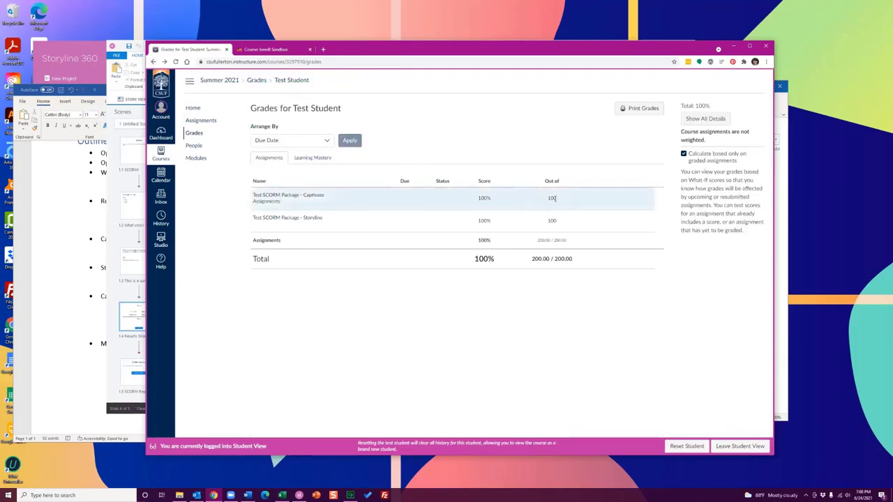
pyautogui.click(495, 200)
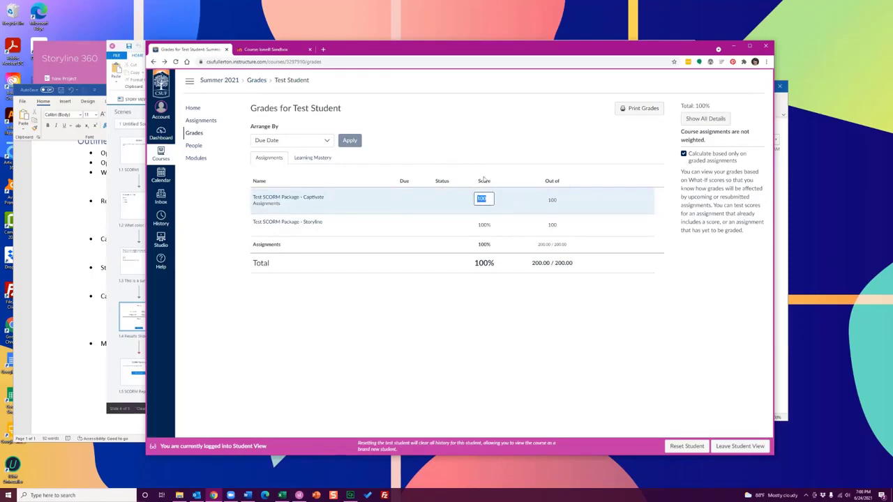
pyautogui.click(484, 172)
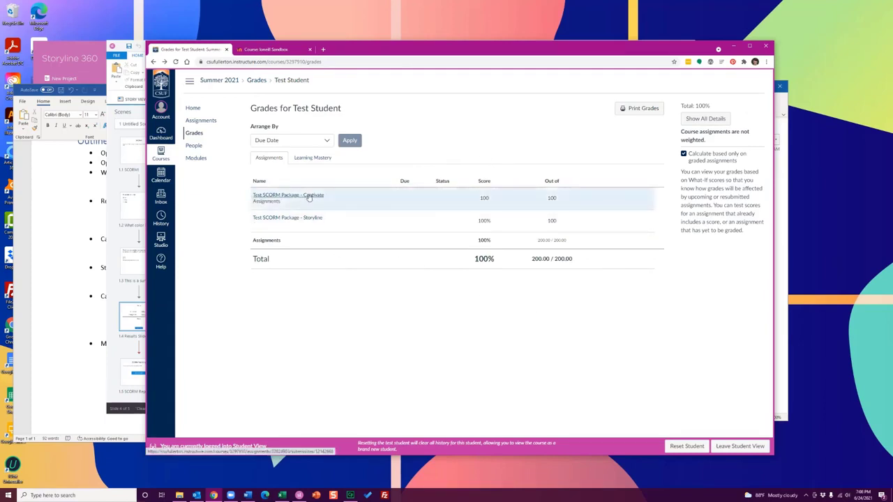
# Go to the course home, launch Test SCORM Package - Storyline and advance to its first quiz question
pyautogui.click(198, 109)
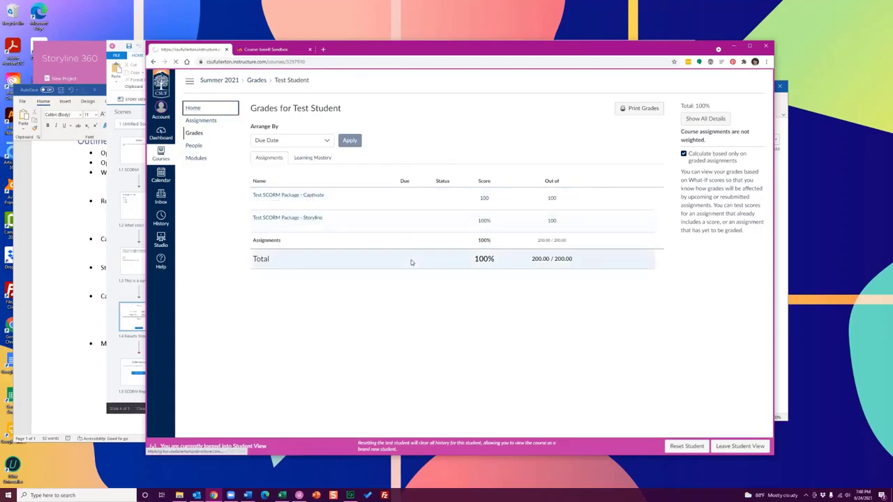
pyautogui.click(334, 260)
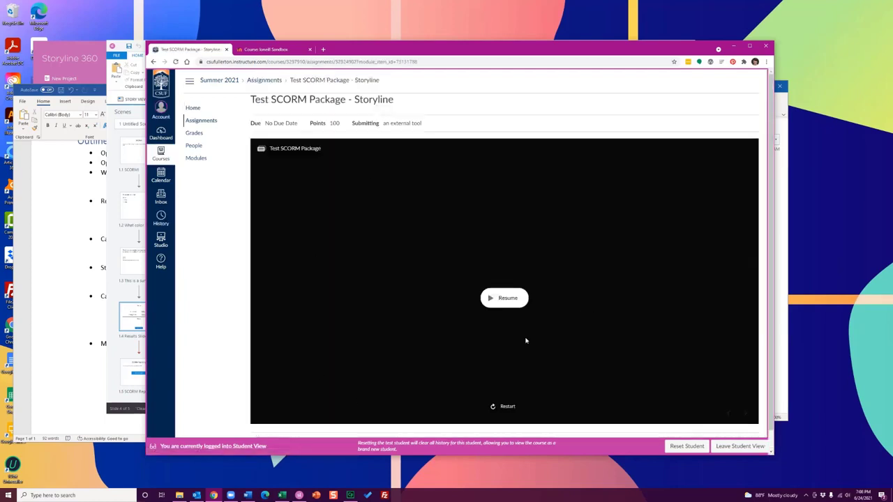
pyautogui.click(506, 406)
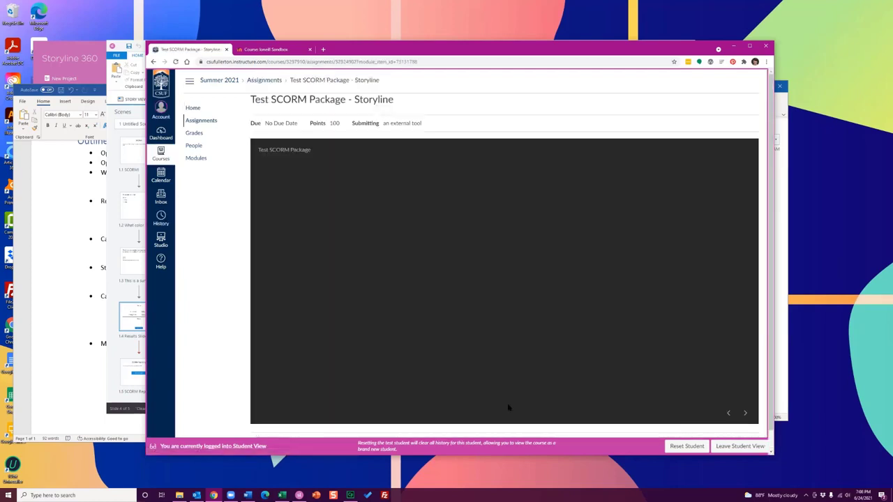
pyautogui.click(746, 414)
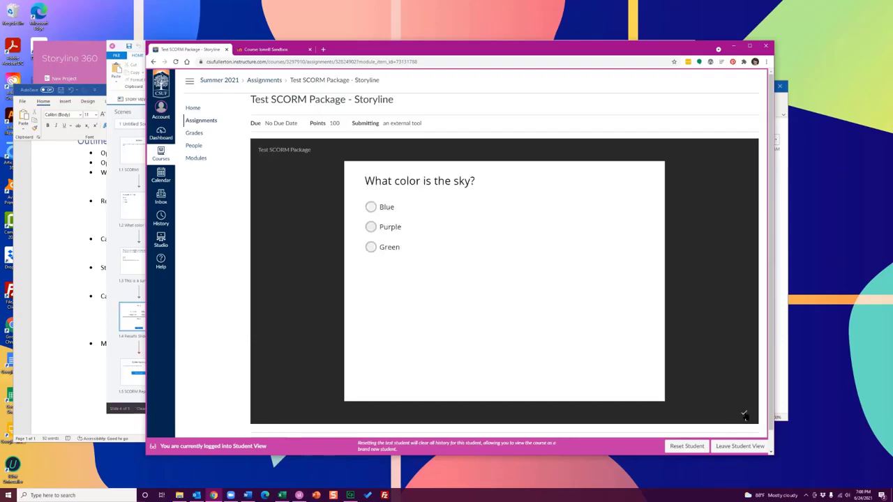
# Answer "What color is the sky?" with Blue, submit it and continue to the survey question
pyautogui.click(382, 207)
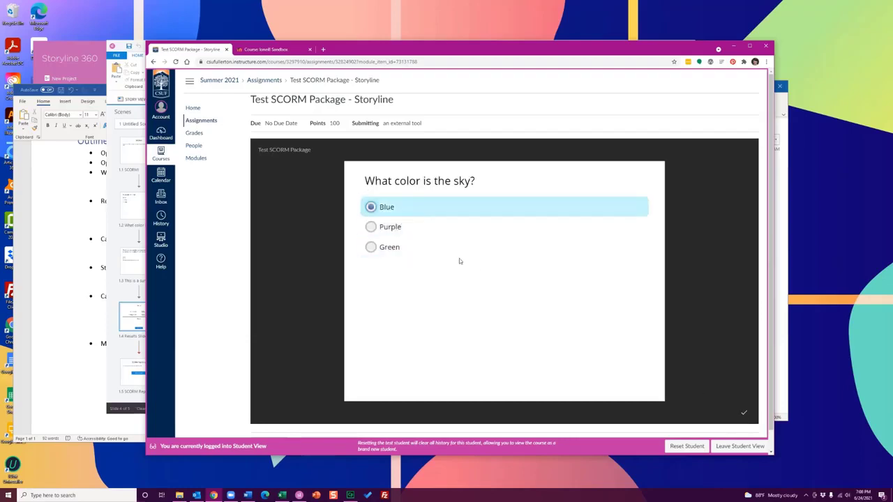
pyautogui.click(743, 414)
pyautogui.click(502, 326)
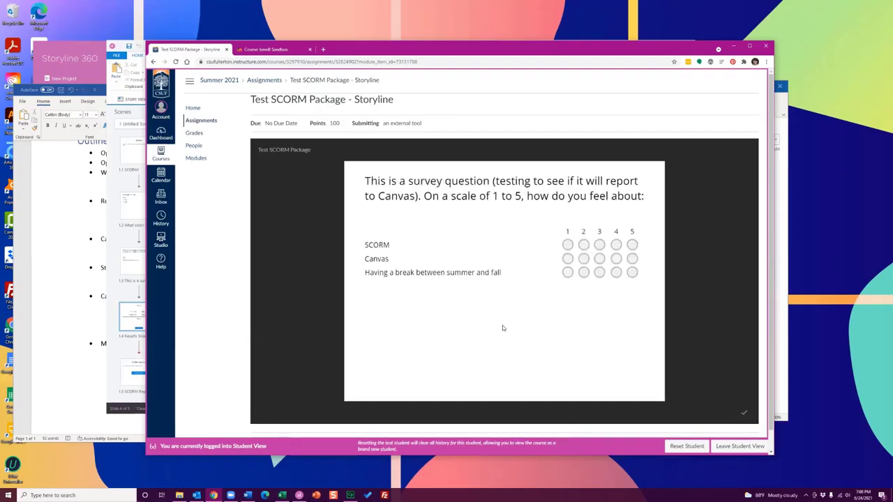
# Rate SCORM 4, Canvas 3 and having a break between summer and fall 4, and submit the survey
pyautogui.click(615, 245)
pyautogui.click(599, 258)
pyautogui.click(616, 272)
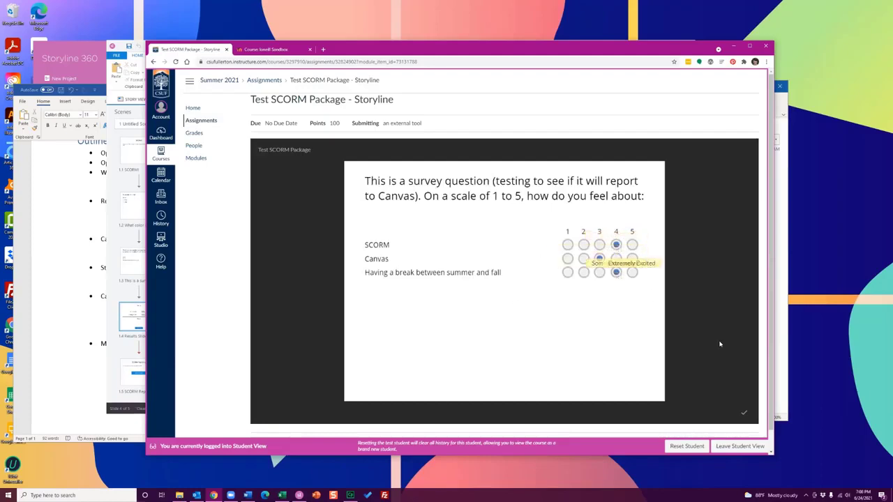
pyautogui.click(745, 414)
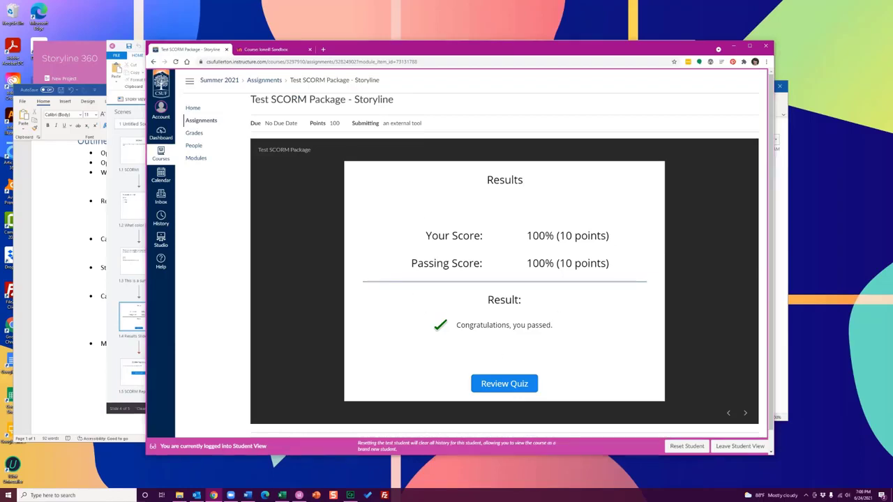
# Advance past the quiz results, return to Canvas from the Storyline package and open the test student's grades
pyautogui.click(744, 413)
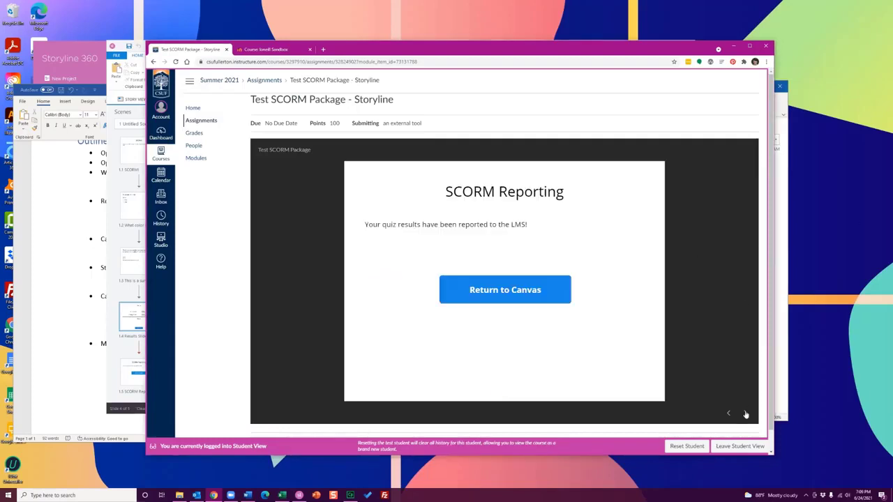
pyautogui.click(507, 290)
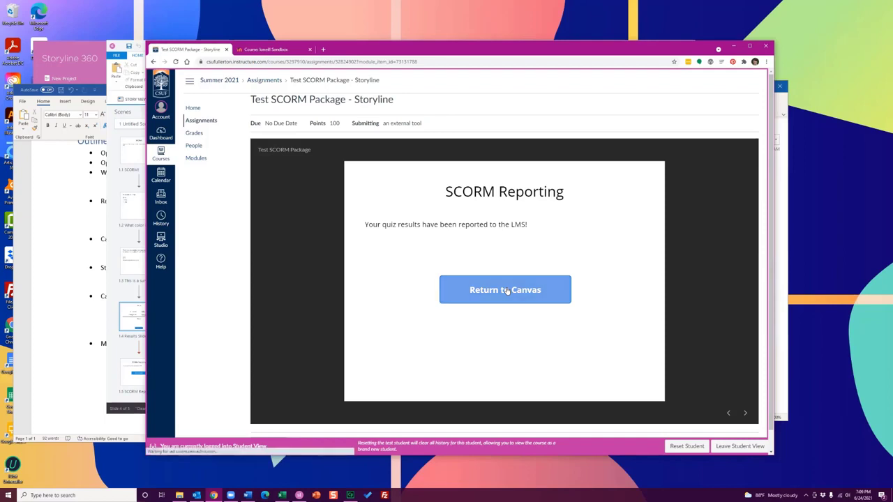
pyautogui.click(195, 134)
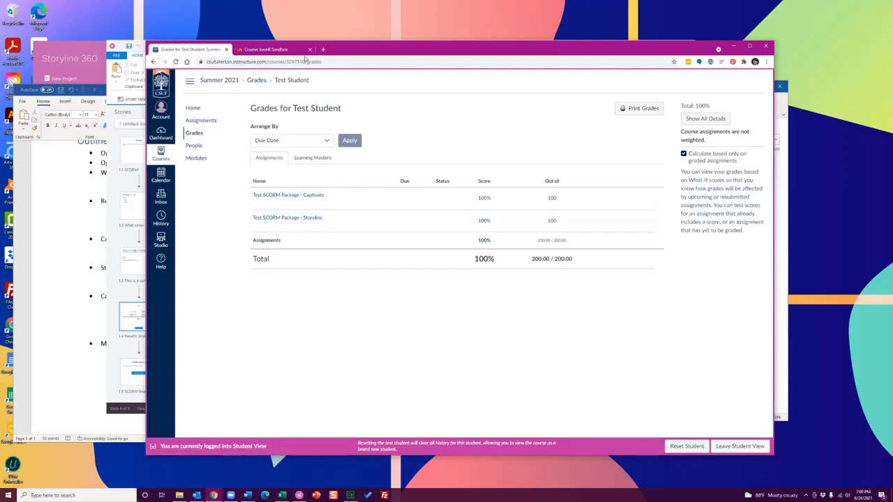
# Switch to the Moodle sandbox course, open "Try me -> Storyline SCORM Package" and examine its attempt information
pyautogui.click(287, 51)
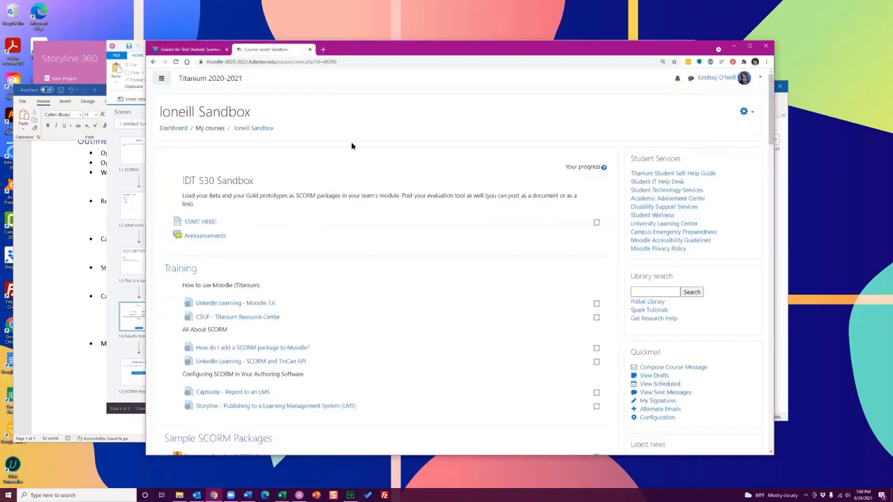
pyautogui.scroll(-2, 376, 173)
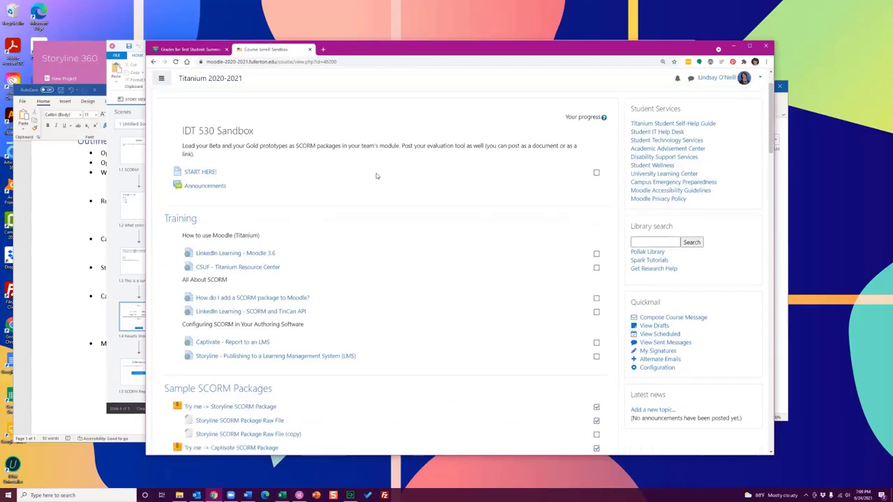
pyautogui.click(242, 352)
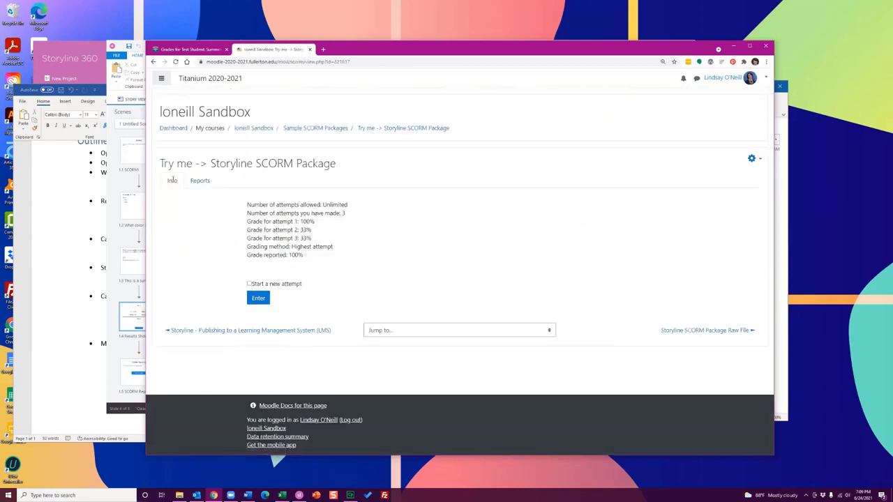
pyautogui.moveTo(246, 203)
pyautogui.mouseDown()
pyautogui.moveTo(290, 221)
pyautogui.moveTo(317, 267)
pyautogui.moveTo(241, 213)
pyautogui.mouseUp()
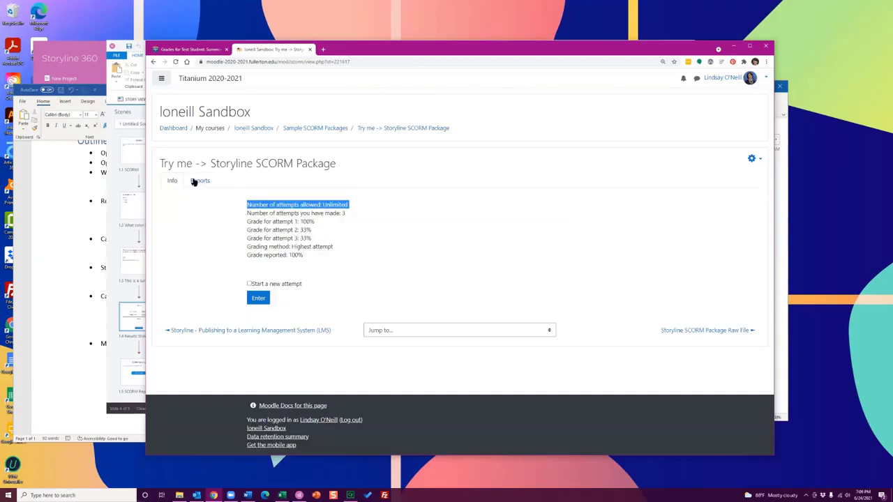
# Switch to the Moodle SCORM Interactions Report workbook in Excel and review the attempts in rows 17 to 19
pyautogui.click(281, 495)
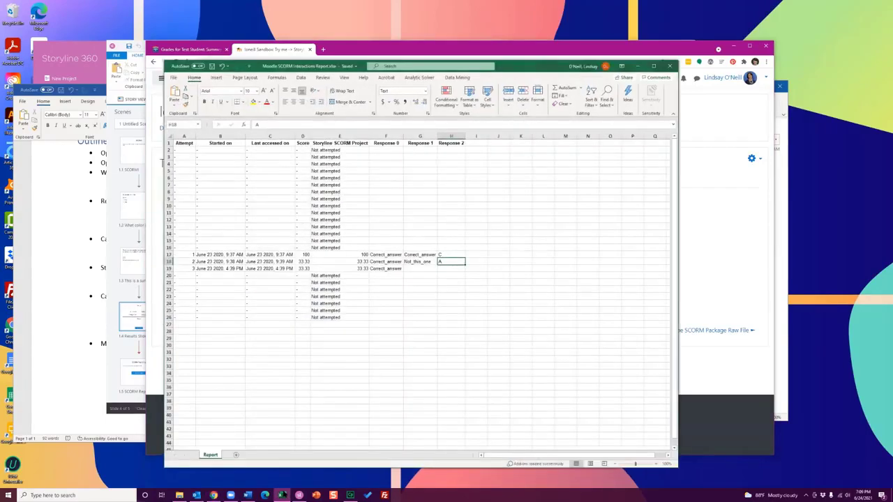
pyautogui.moveTo(185, 254); pyautogui.dragTo(464, 272)
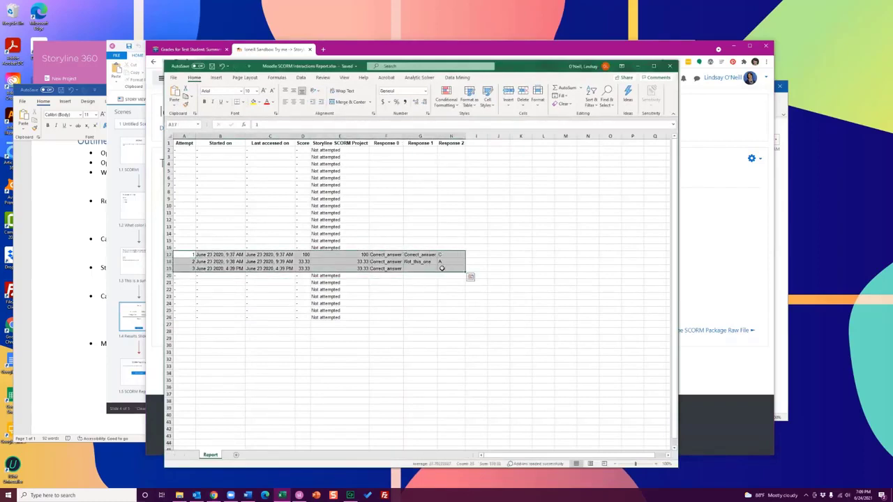
pyautogui.click(441, 268)
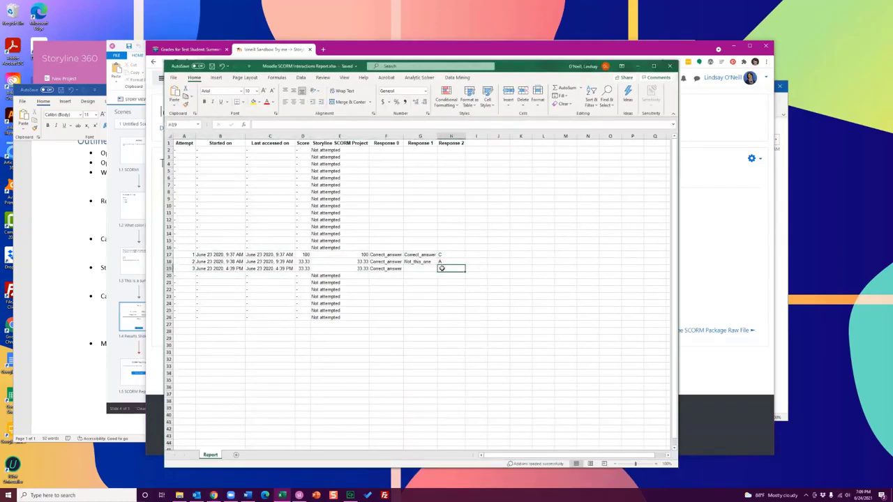
# Compare the individual answers in the Response 0 and Response 1 columns for the three recorded attempts
pyautogui.click(378, 255)
pyautogui.click(381, 261)
pyautogui.click(384, 269)
pyautogui.click(387, 256)
pyautogui.click(411, 256)
pyautogui.click(423, 262)
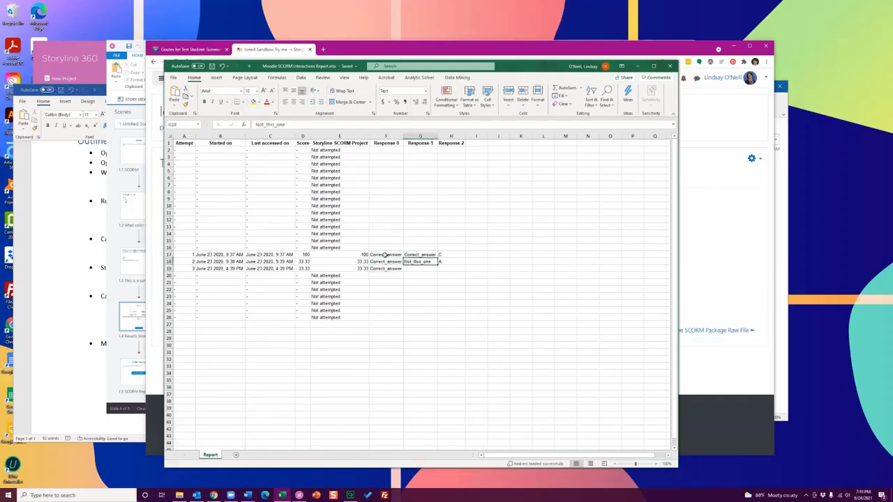
pyautogui.moveTo(385, 255); pyautogui.dragTo(414, 267)
pyautogui.click(415, 268)
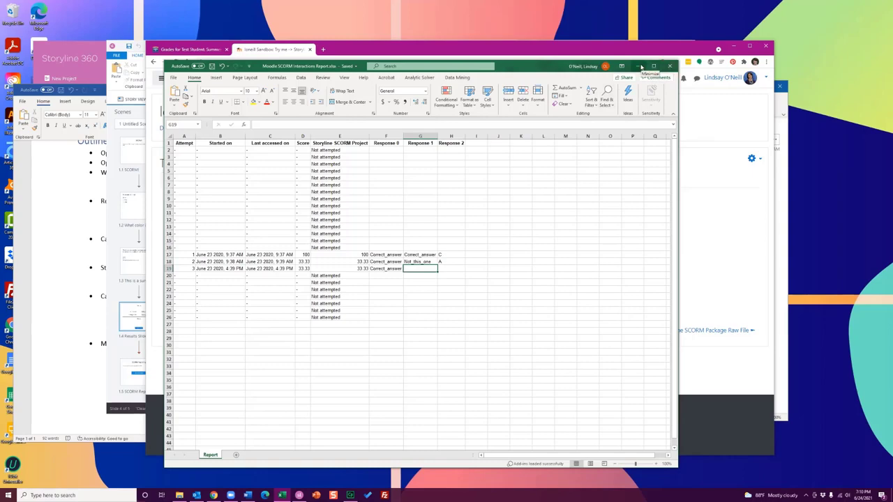
# Leave the Excel report and return from the Moodle page to the test student's grades in Canvas
pyautogui.click(641, 67)
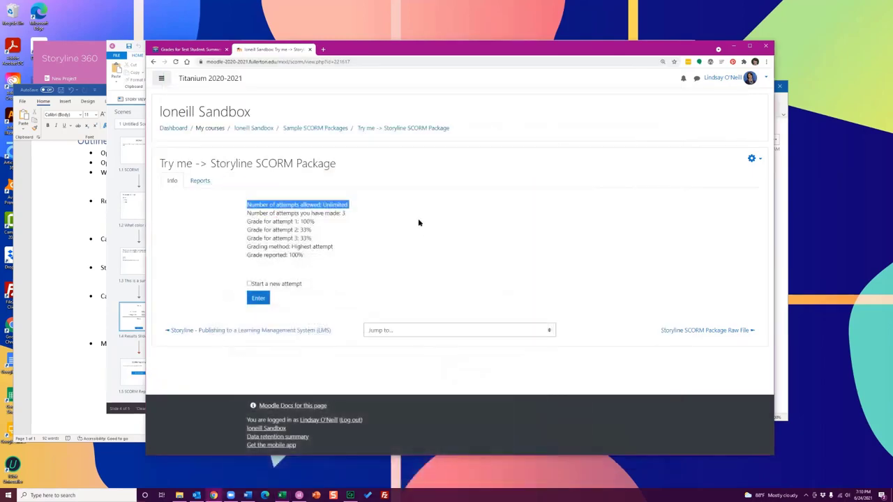
pyautogui.click(417, 219)
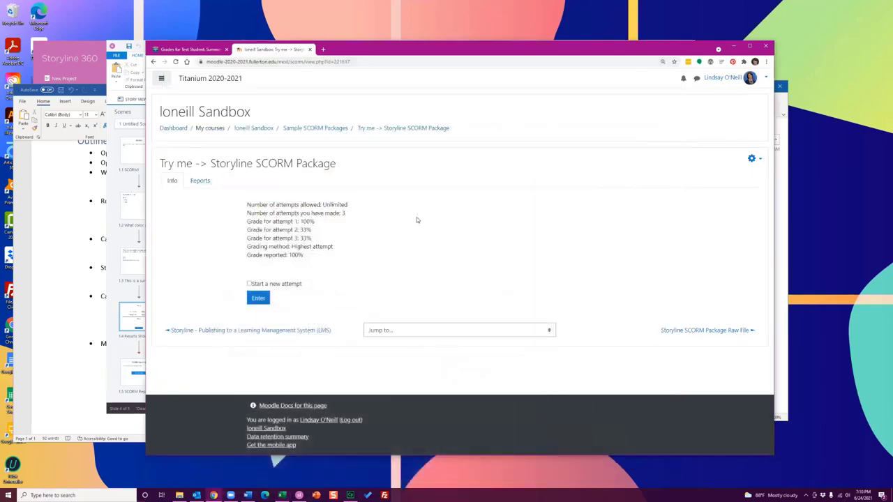
pyautogui.click(195, 50)
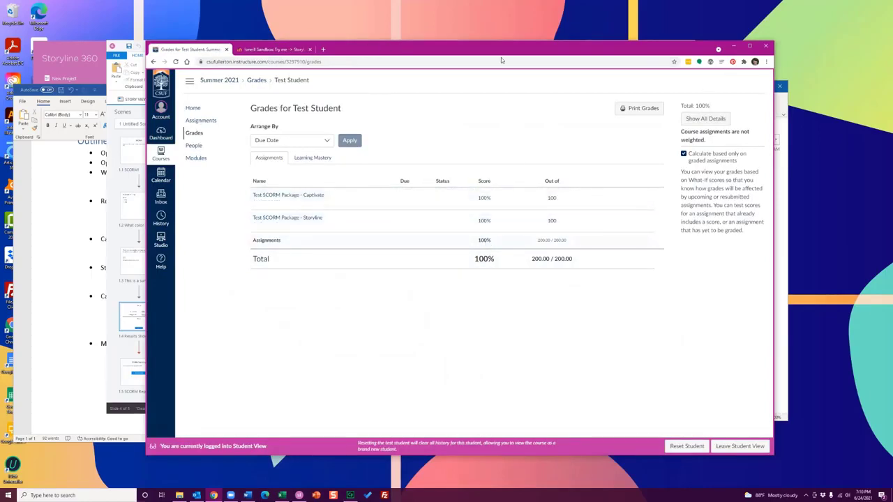
# Switch to the Test SCORM Package project in Captivate, maximize its window and enlarge the first slide
pyautogui.click(733, 47)
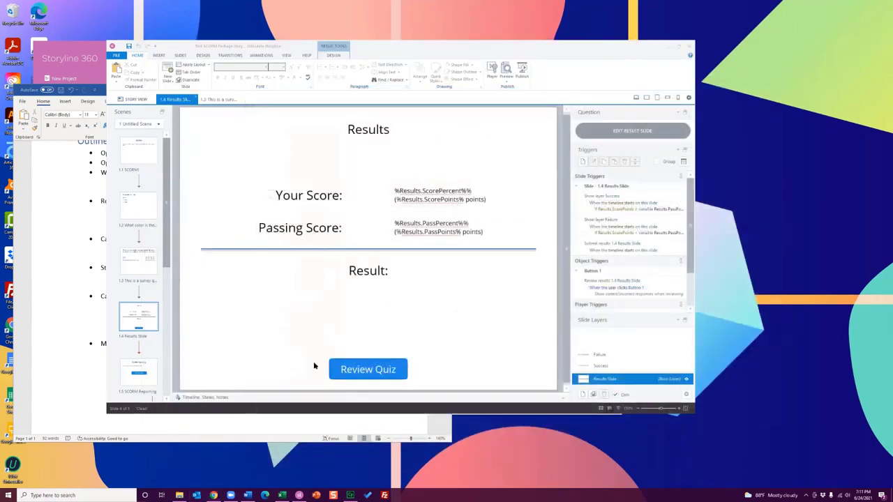
pyautogui.click(350, 495)
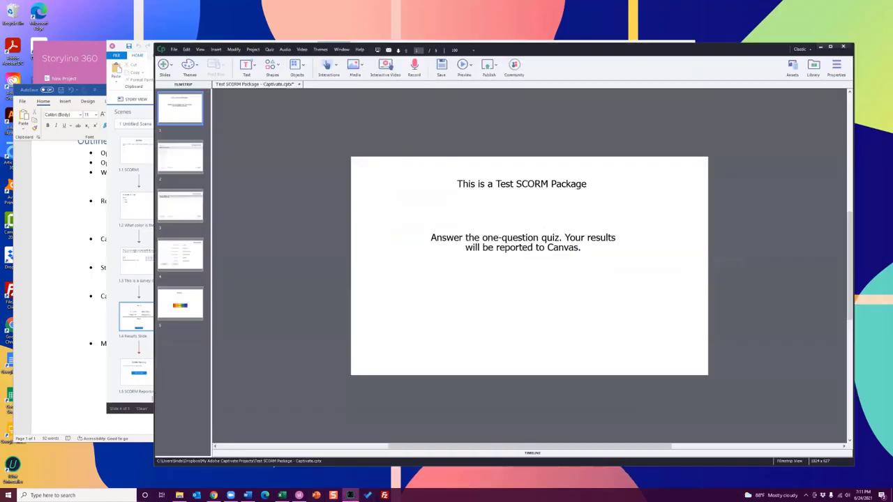
pyautogui.doubleClick(563, 53)
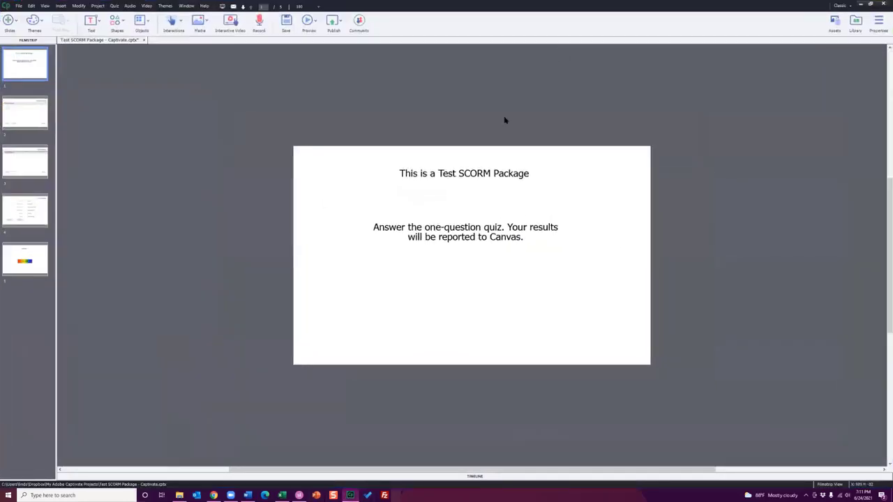
pyautogui.scroll(2, 505, 120)
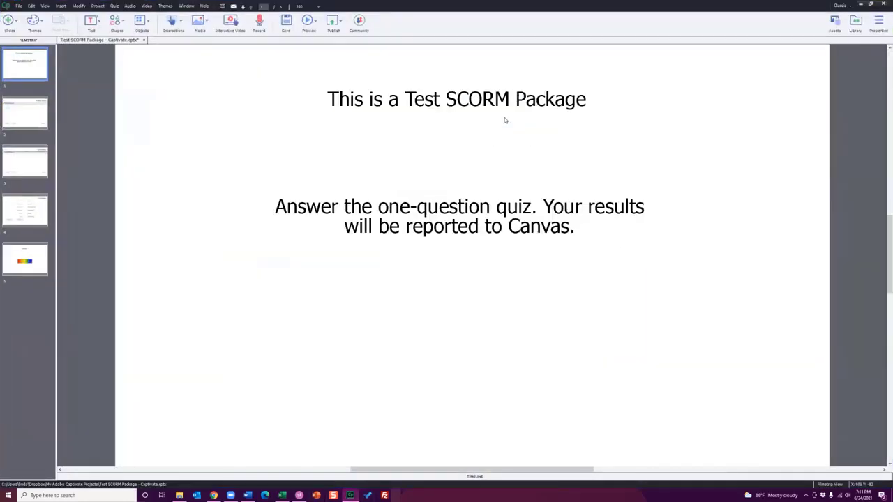
pyautogui.scroll(-1, 504, 117)
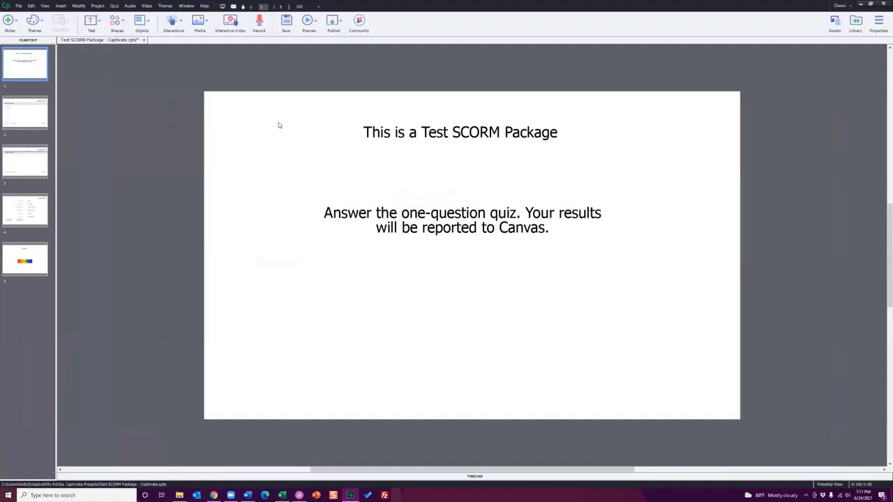
# Review the project's multiple choice, short answer, quiz results and exit slides, ending on the title slide
pyautogui.click(29, 114)
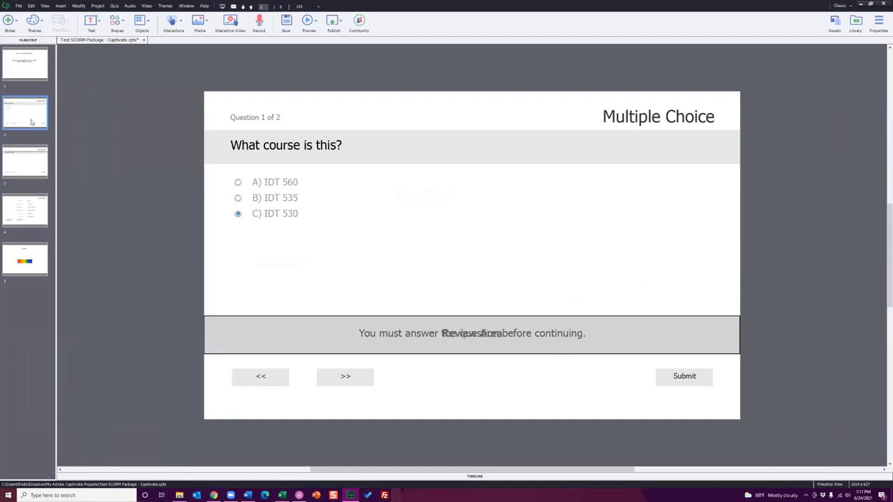
pyautogui.click(28, 164)
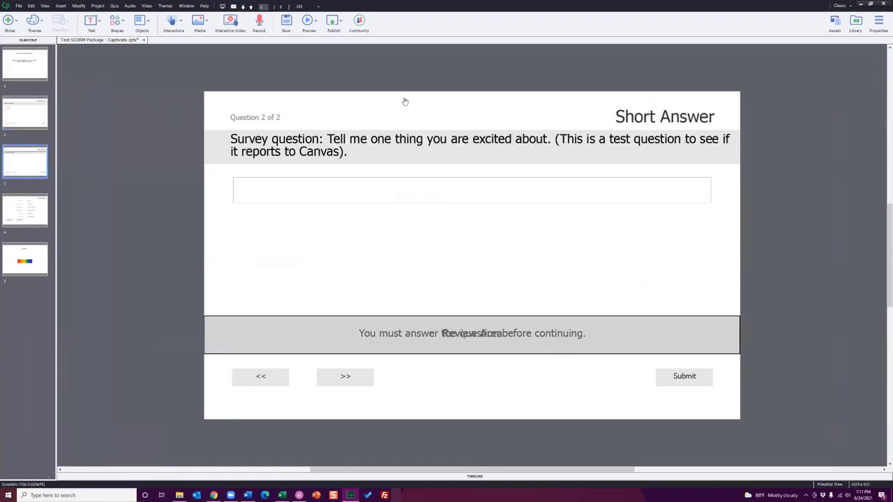
pyautogui.click(33, 210)
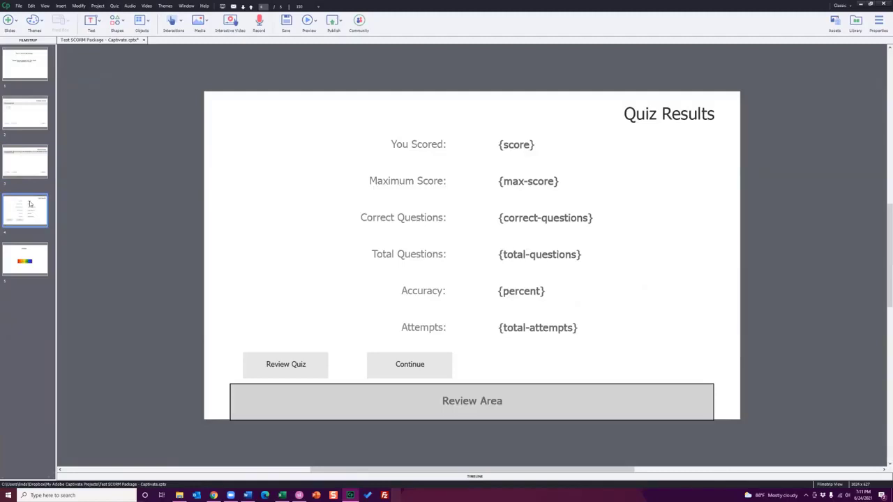
pyautogui.click(29, 260)
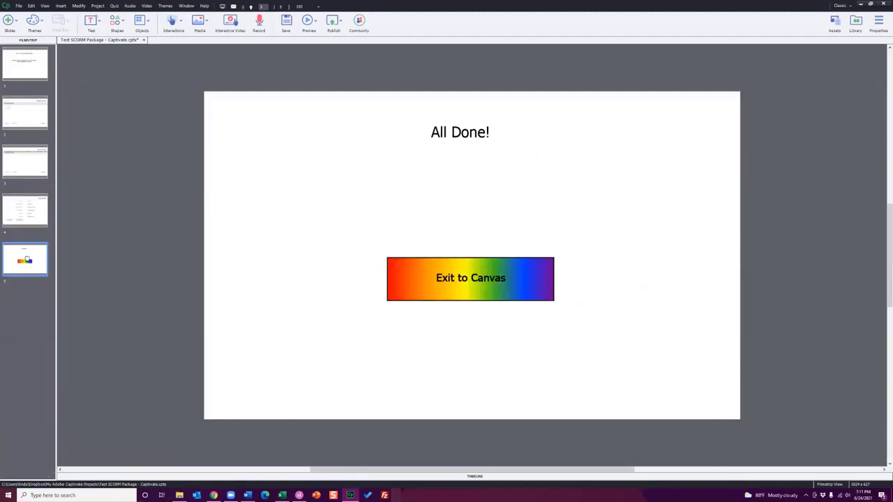
pyautogui.click(29, 207)
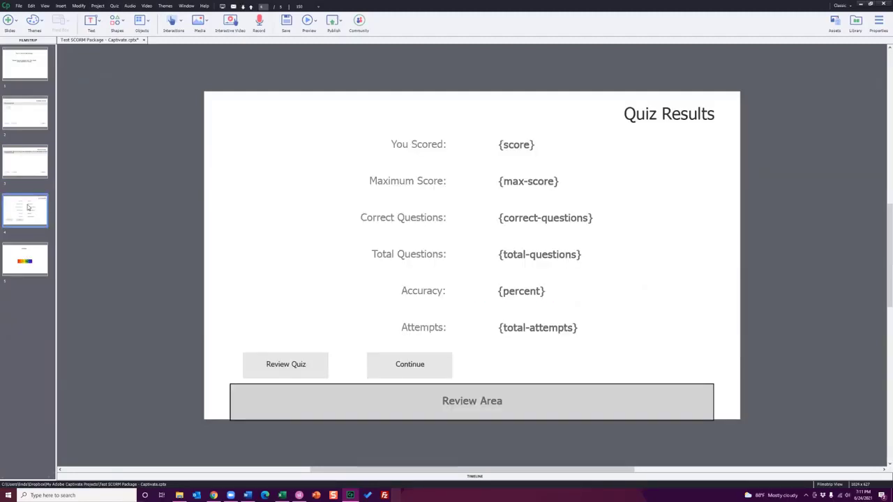
pyautogui.click(29, 112)
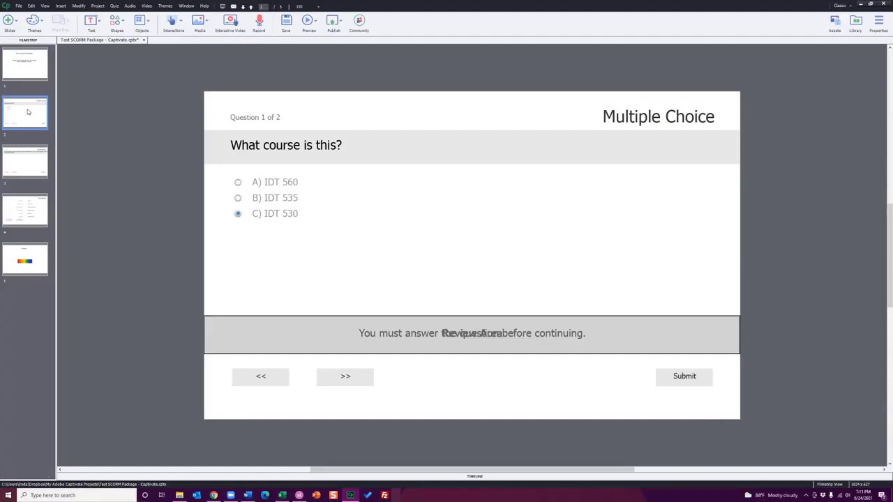
pyautogui.click(36, 61)
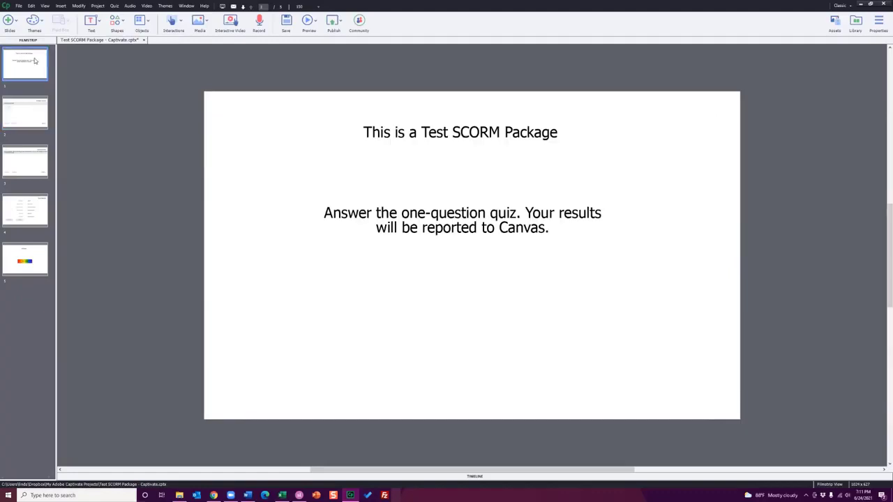
# Open the quiz preferences and enable reporting for this project
pyautogui.click(114, 6)
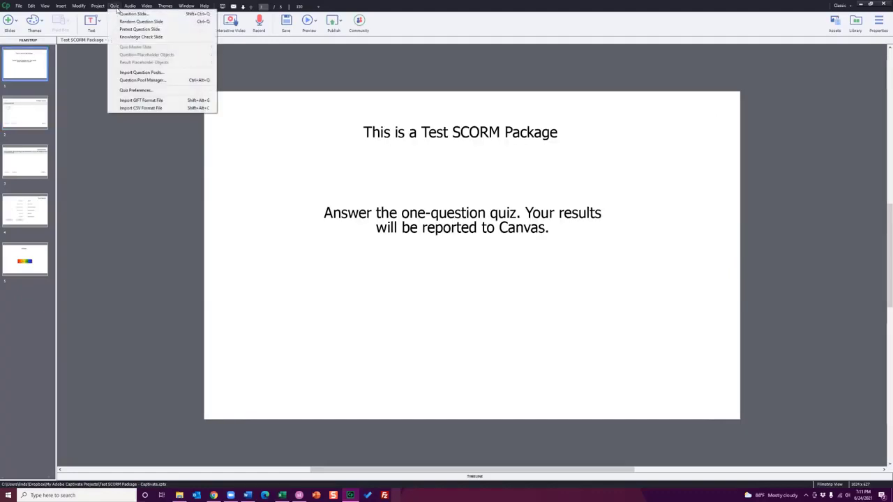
pyautogui.click(132, 91)
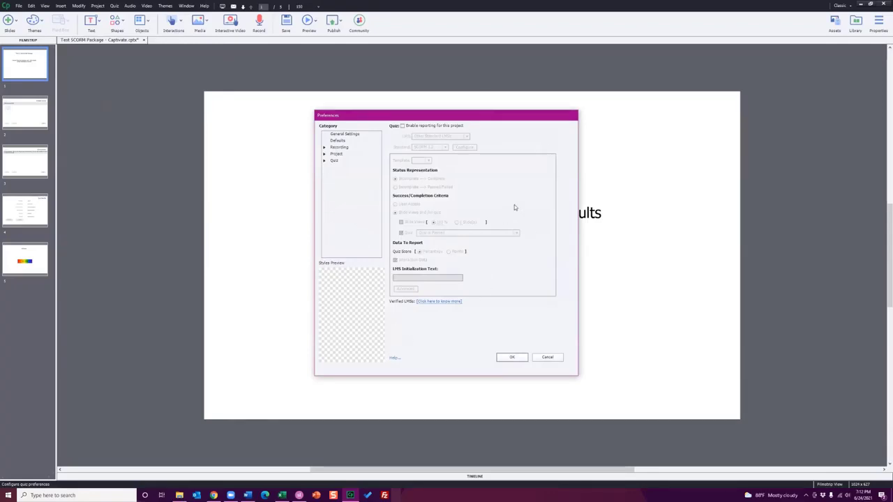
pyautogui.click(421, 126)
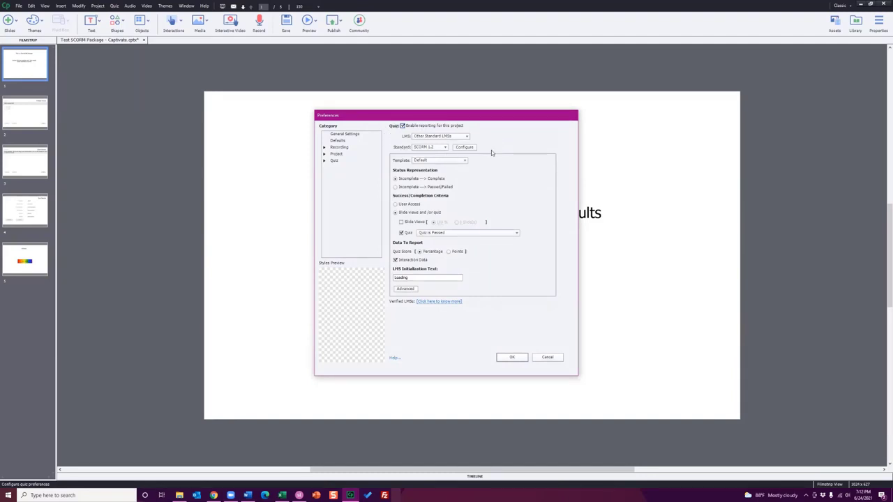
# Examine the available LMS choices, the SCORM 1.2 manifest configuration and the reporting template choices
pyautogui.click(441, 136)
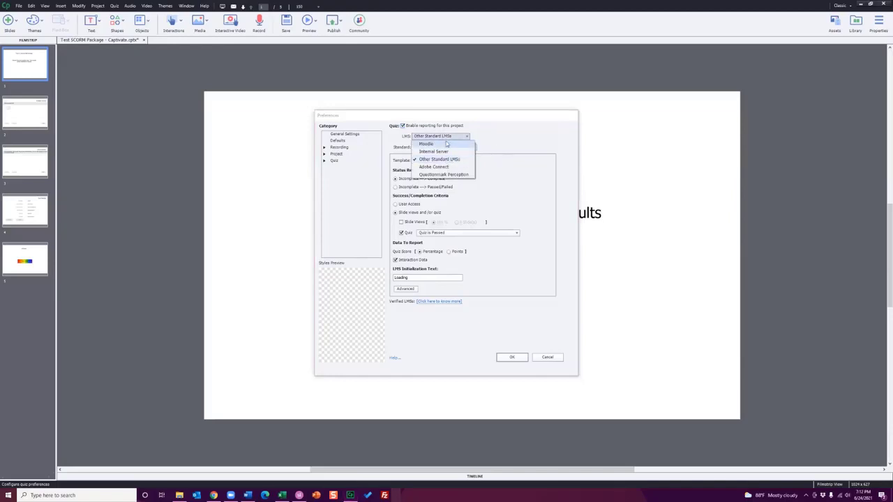
pyautogui.click(493, 129)
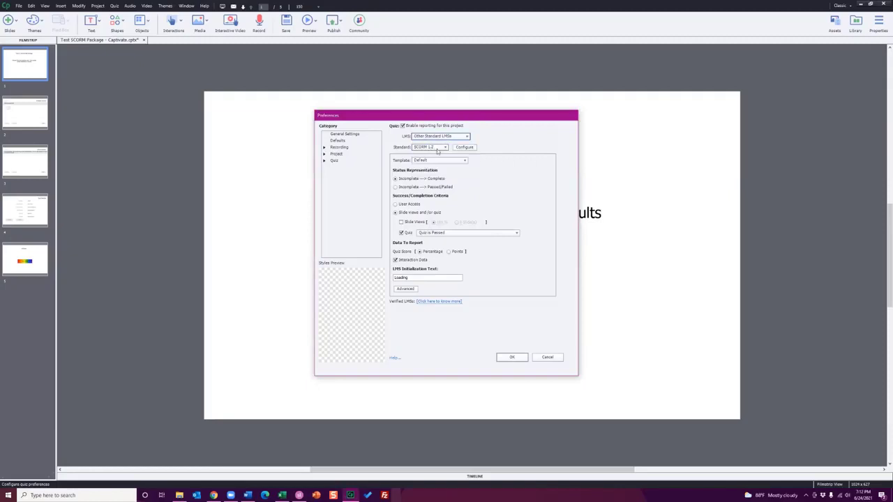
pyautogui.click(464, 147)
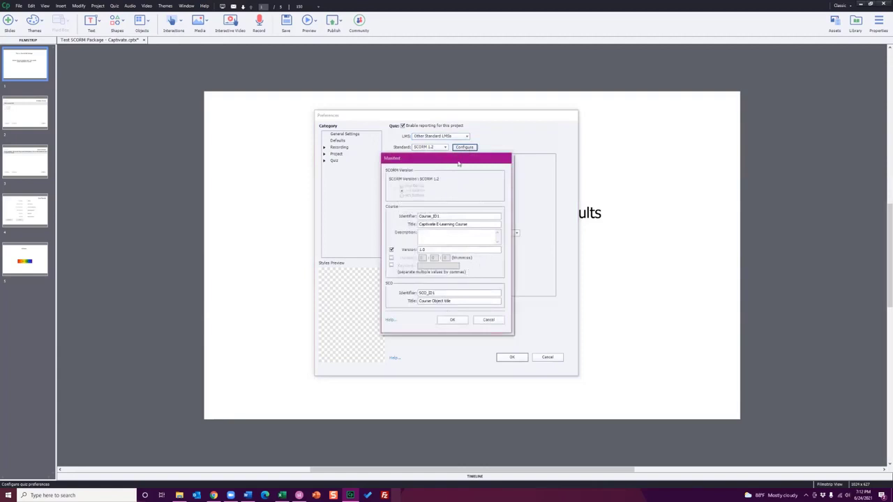
pyautogui.click(496, 323)
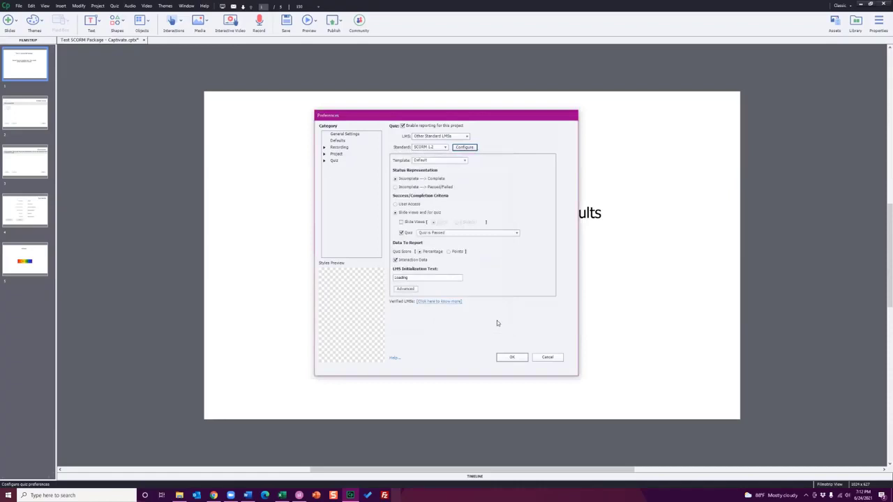
pyautogui.click(465, 160)
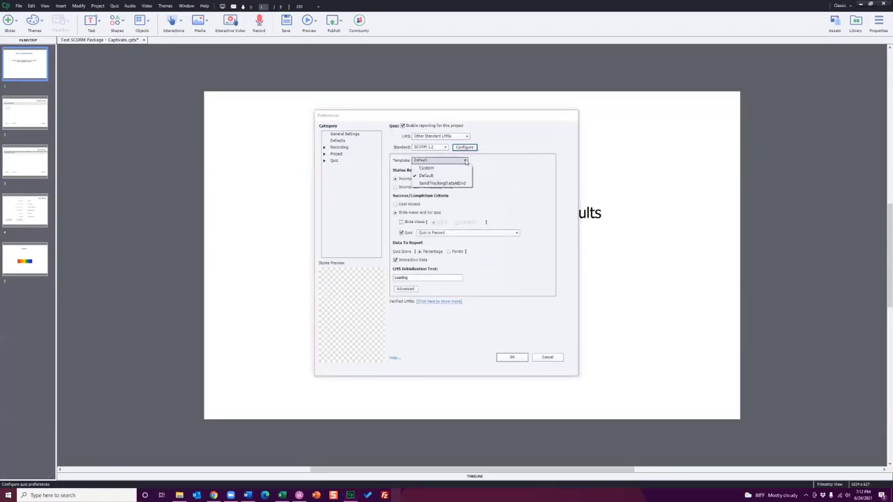
pyautogui.click(500, 164)
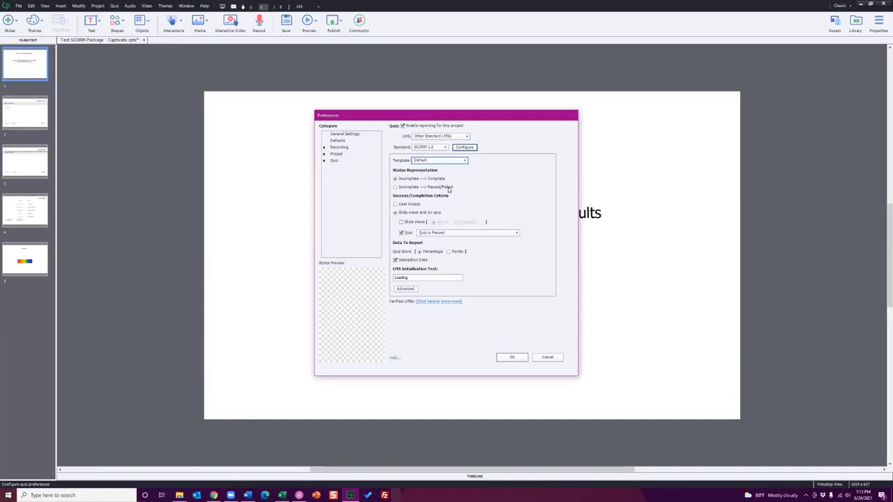
# Try User Access as the completion criterion, then base completion on slide views without the quiz
pyautogui.click(395, 204)
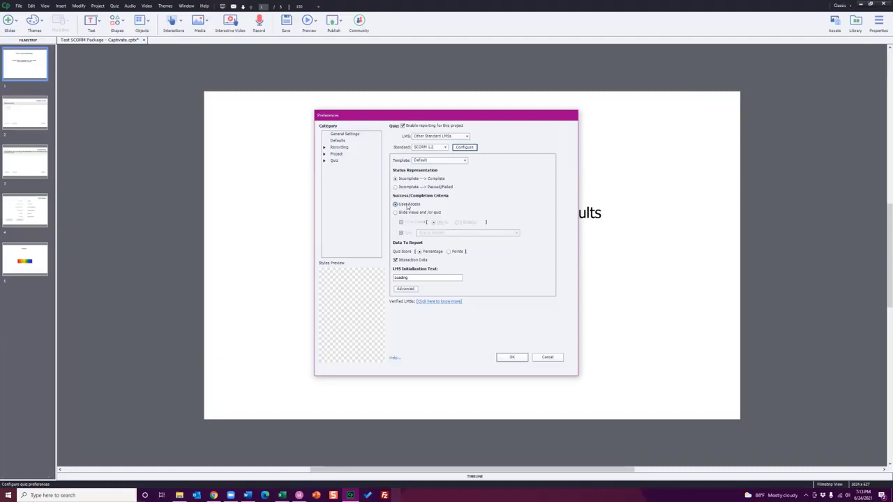
pyautogui.click(409, 213)
pyautogui.click(415, 223)
pyautogui.click(402, 233)
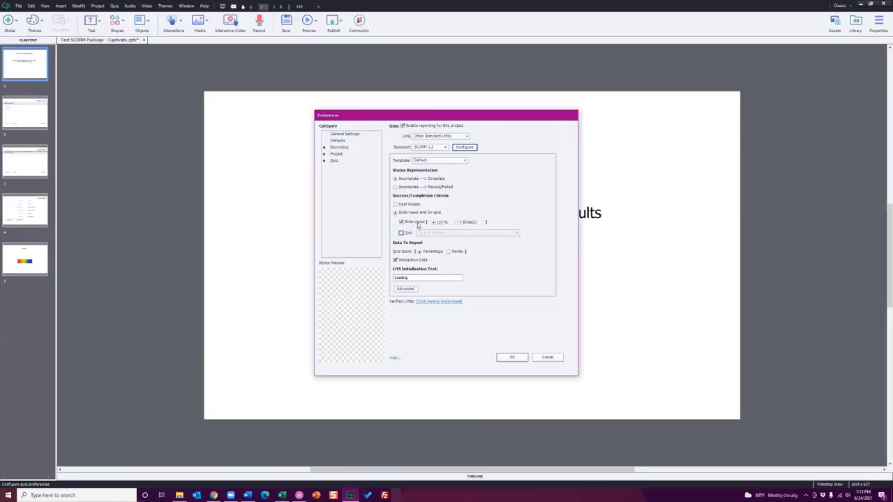
# Require a fixed number of 10 viewed slides for completion
pyautogui.click(461, 224)
pyautogui.doubleClick(463, 222)
pyautogui.write('10')
pyautogui.click(502, 222)
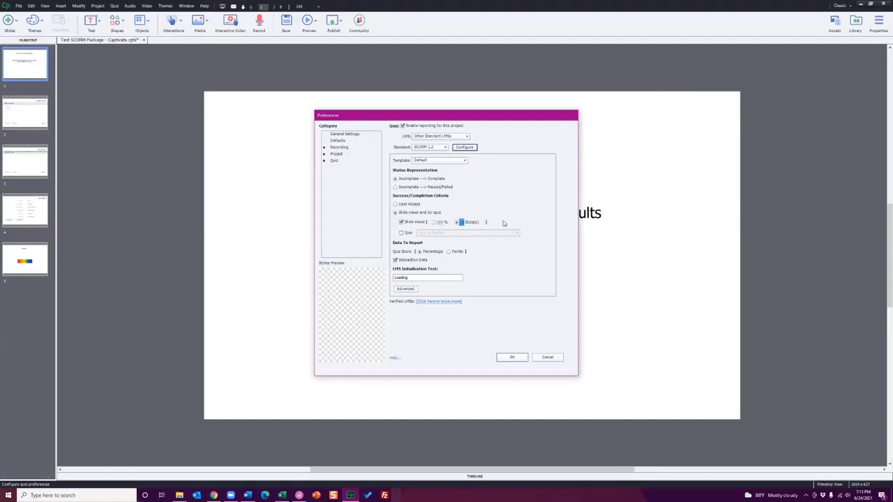
# Change the slide view requirement to 80 percent, then restore completion based only on passing the quiz
pyautogui.click(433, 222)
pyautogui.click(440, 222)
pyautogui.write('80')
pyautogui.click(523, 214)
pyautogui.click(409, 224)
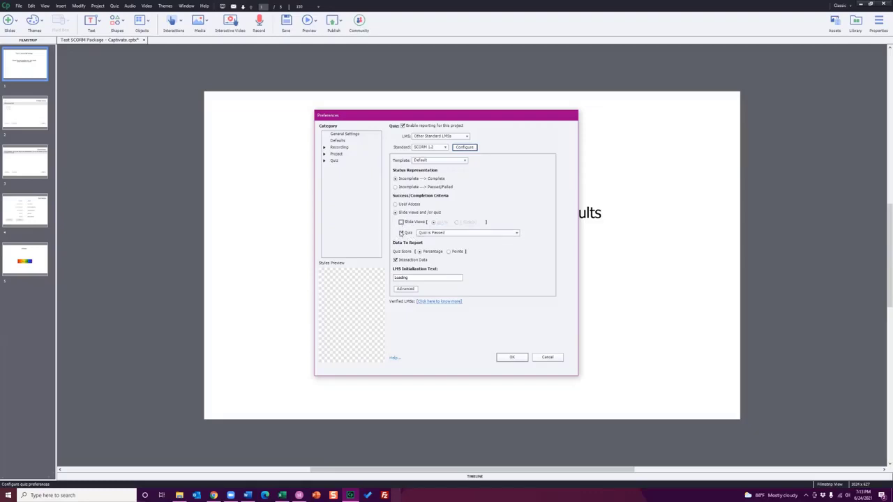
# Review the quiz completion conditions, the general quiz settings and the pass or fail options in the preferences
pyautogui.click(436, 234)
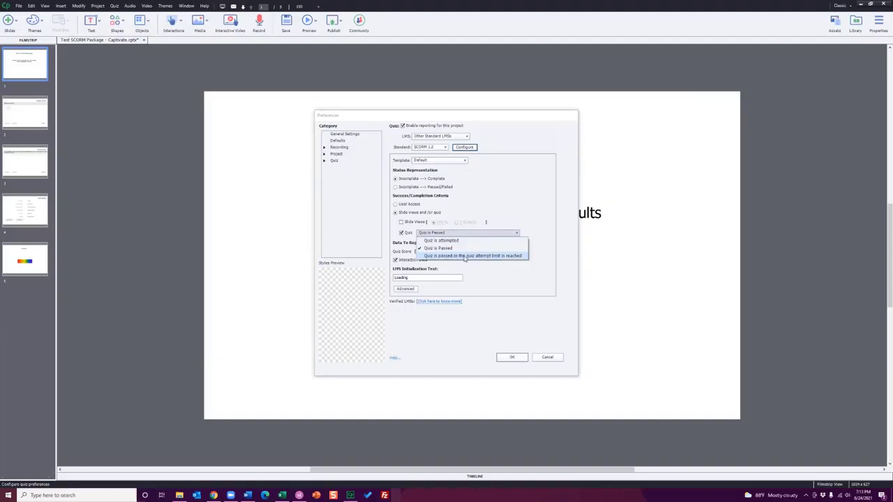
pyautogui.click(543, 232)
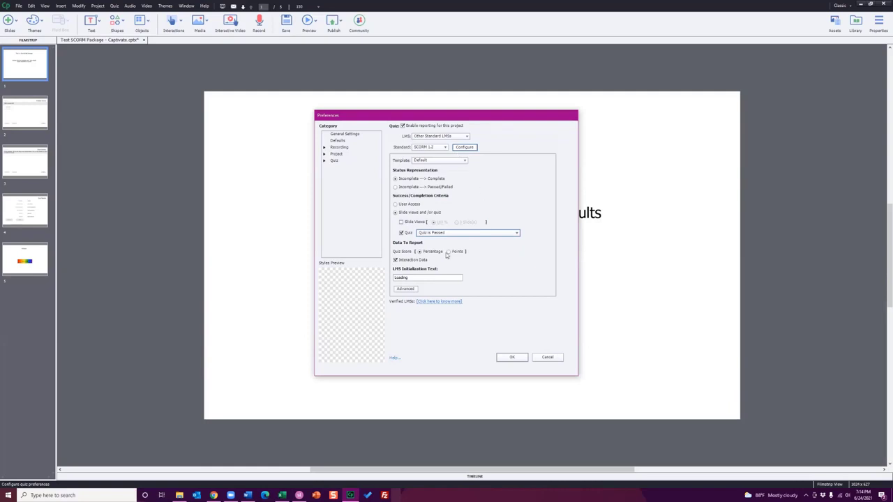
pyautogui.click(325, 161)
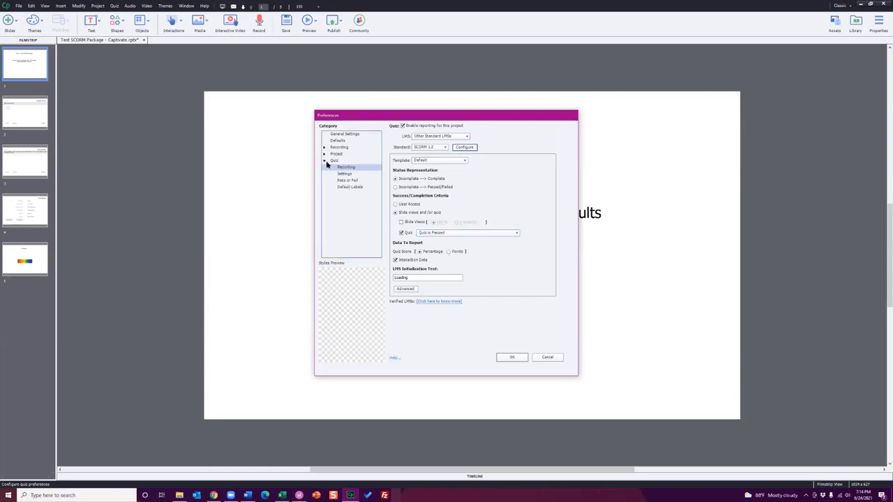
pyautogui.click(343, 174)
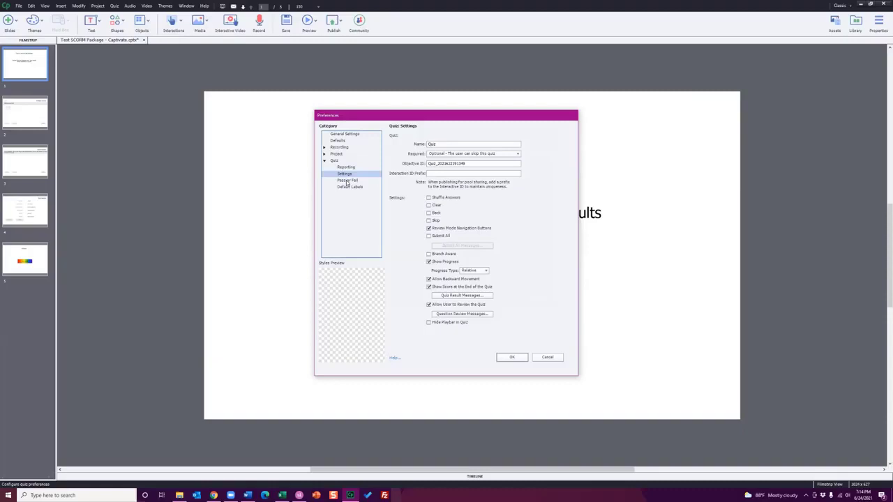
pyautogui.click(347, 181)
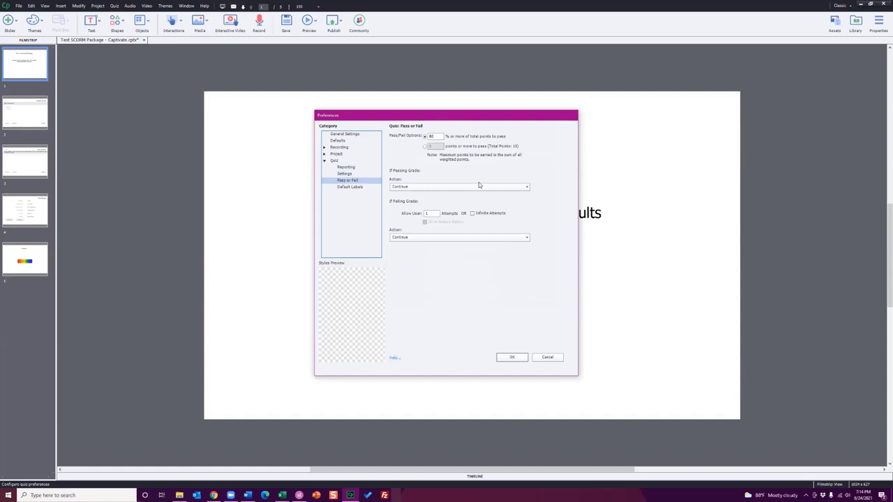
pyautogui.click(355, 174)
# Return to the quiz reporting preferences and try switching the Slide Views and Quiz completion criteria on and off
pyautogui.click(352, 168)
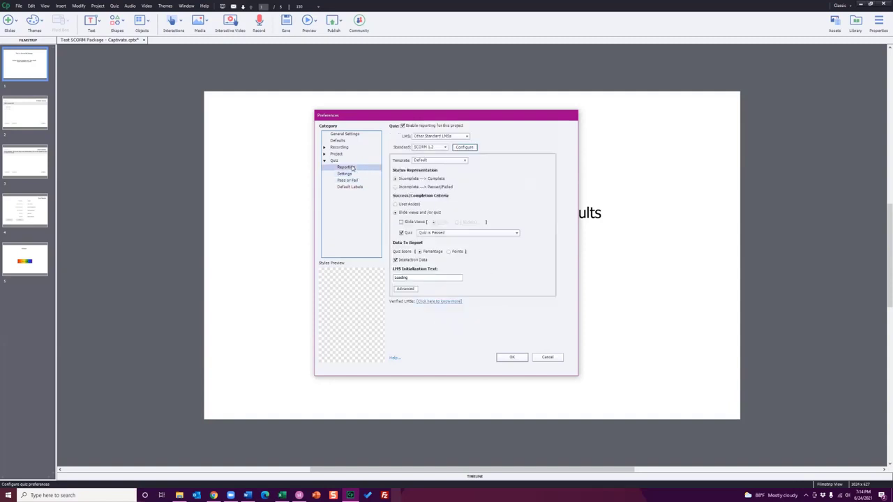
pyautogui.click(401, 222)
pyautogui.click(401, 233)
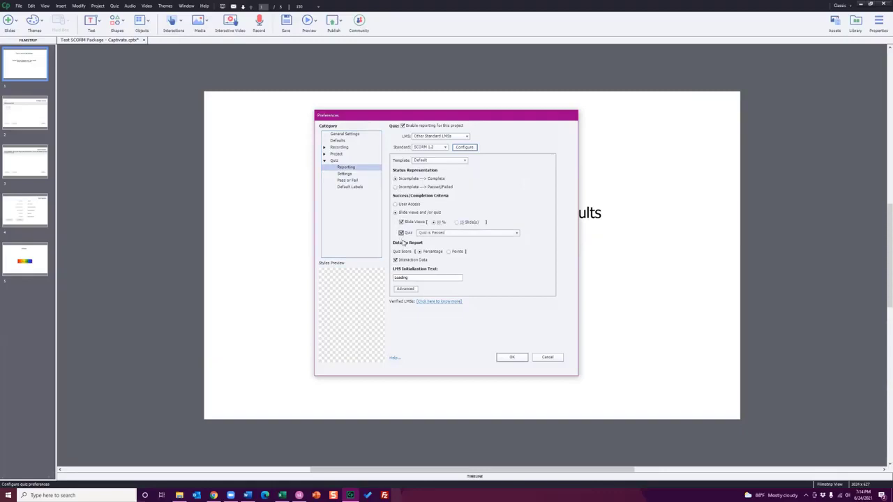
pyautogui.click(401, 233)
pyautogui.click(401, 232)
# Set the quiz pass mark to 80 percent of total points, trying the points-based option and returning to the percentage
pyautogui.click(352, 181)
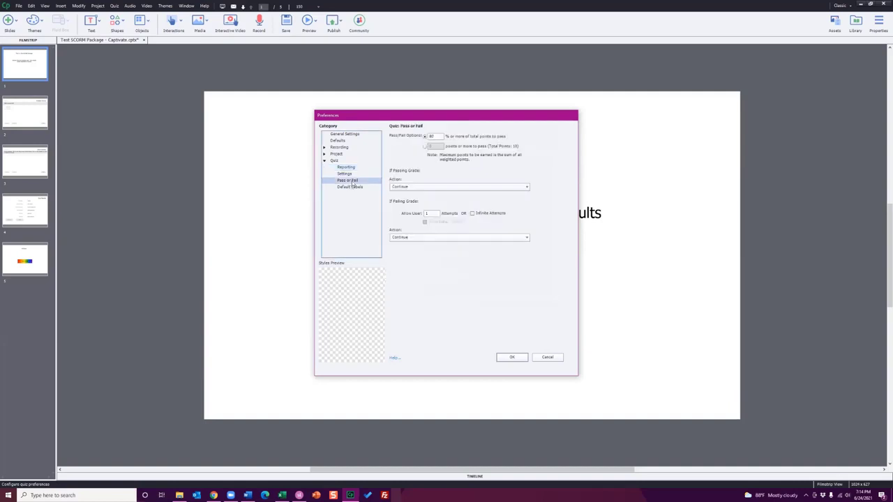
pyautogui.doubleClick(430, 137)
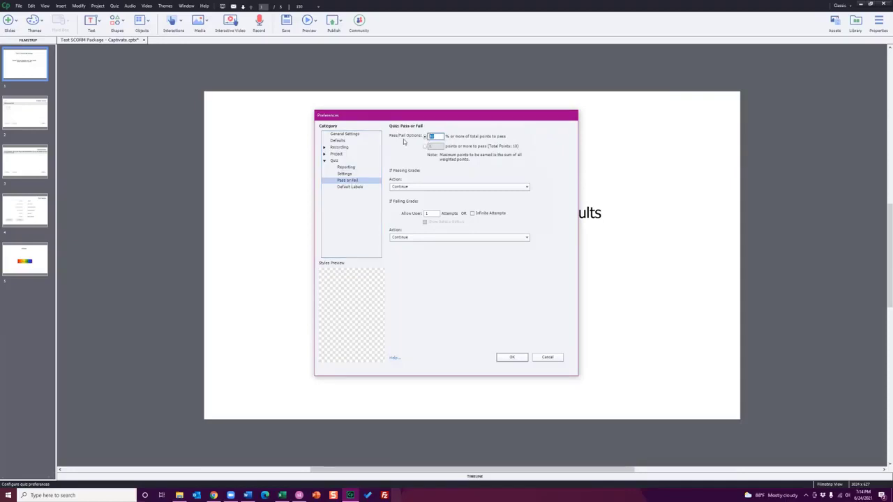
pyautogui.write('80')
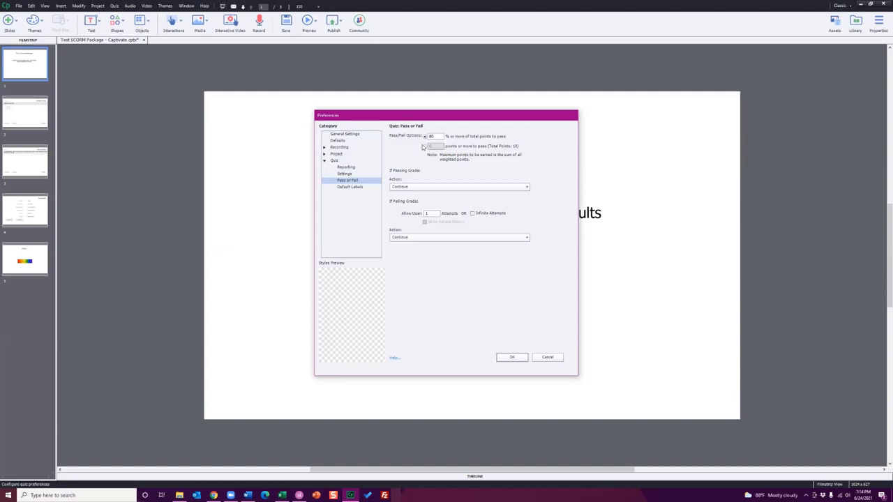
pyautogui.click(425, 146)
pyautogui.click(424, 137)
# Review the available passing and failing grade actions, and try switching Infinite Attempts on and off
pyautogui.click(421, 187)
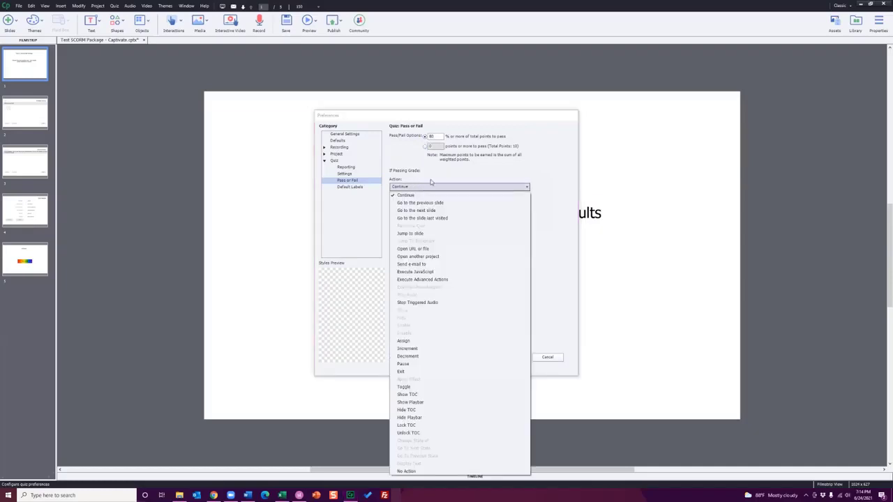
pyautogui.click(430, 186)
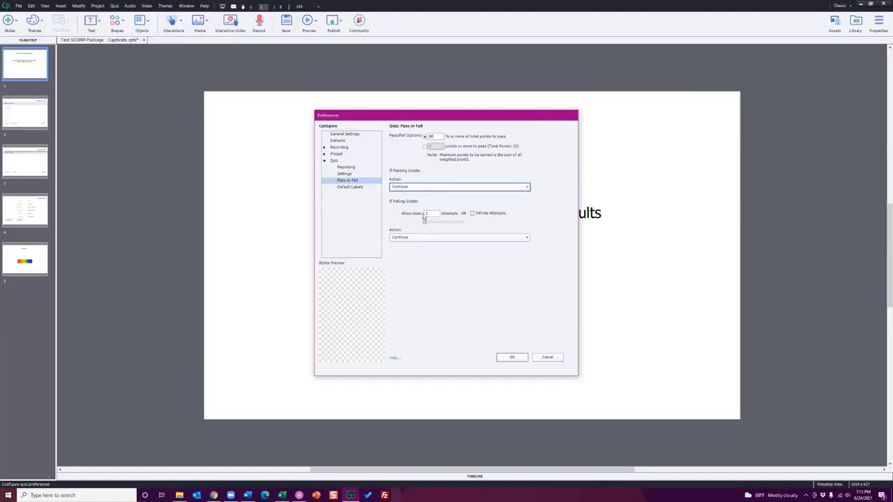
pyautogui.click(477, 215)
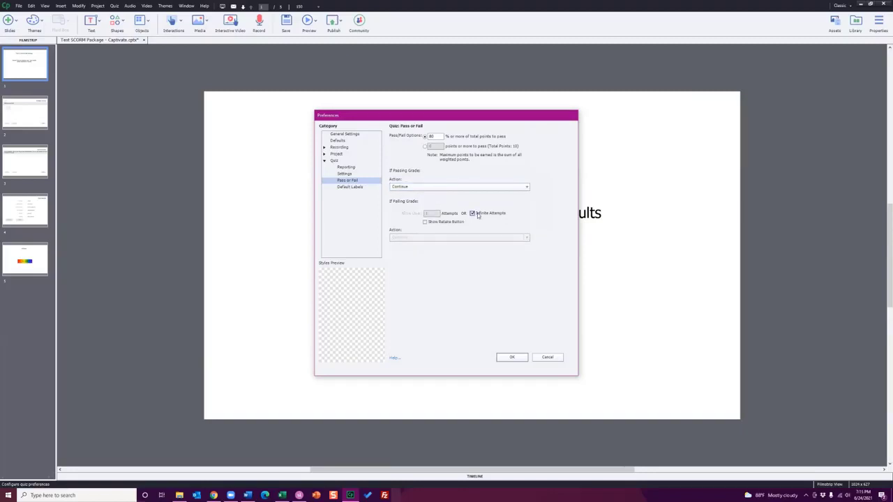
pyautogui.click(477, 215)
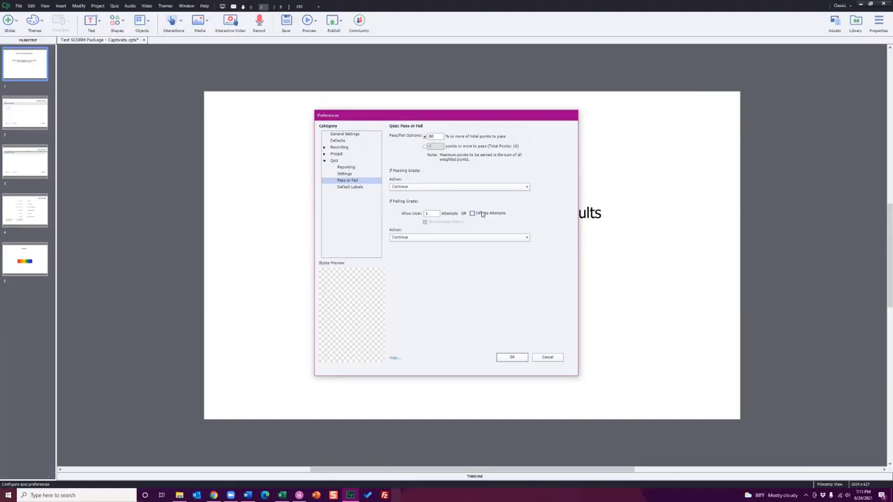
pyautogui.click(419, 237)
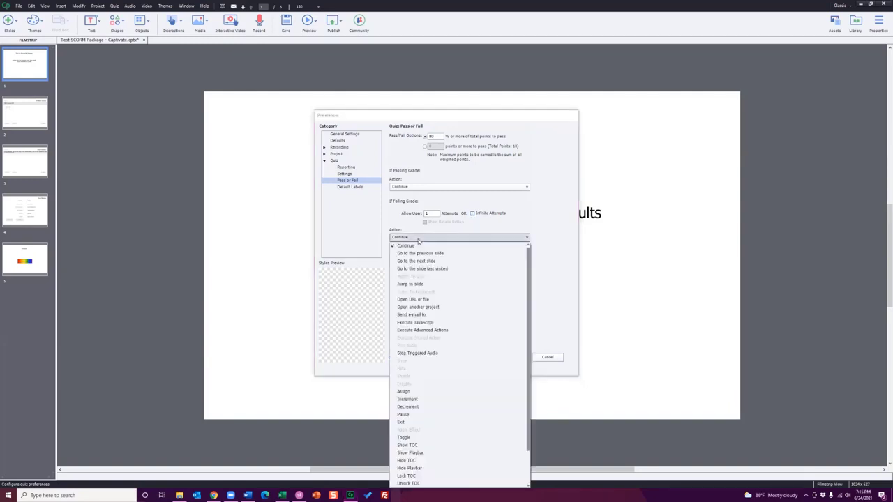
pyautogui.click(418, 240)
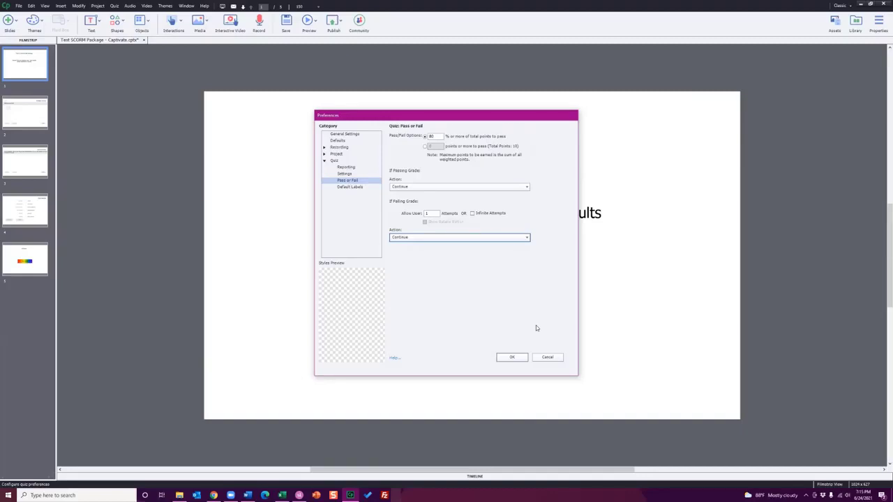
# Review the quiz settings, pass or fail and reporting preferences, and close the preferences without saving
pyautogui.click(349, 167)
pyautogui.click(354, 181)
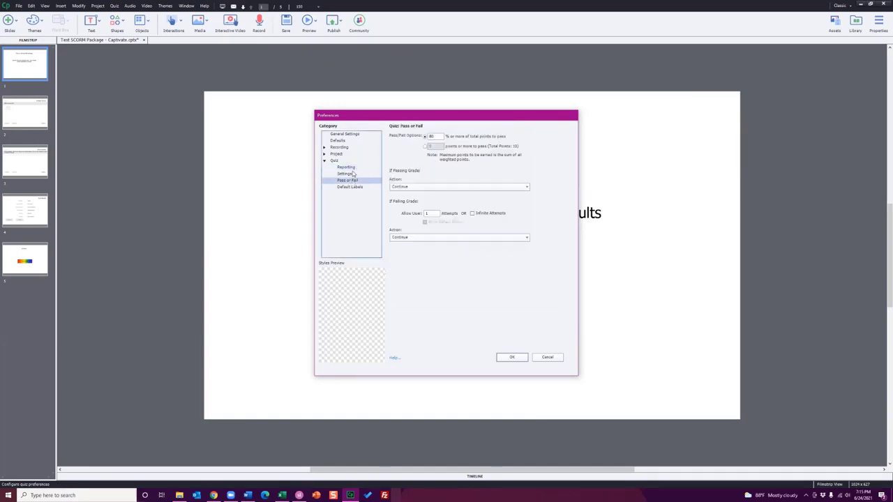
pyautogui.click(352, 174)
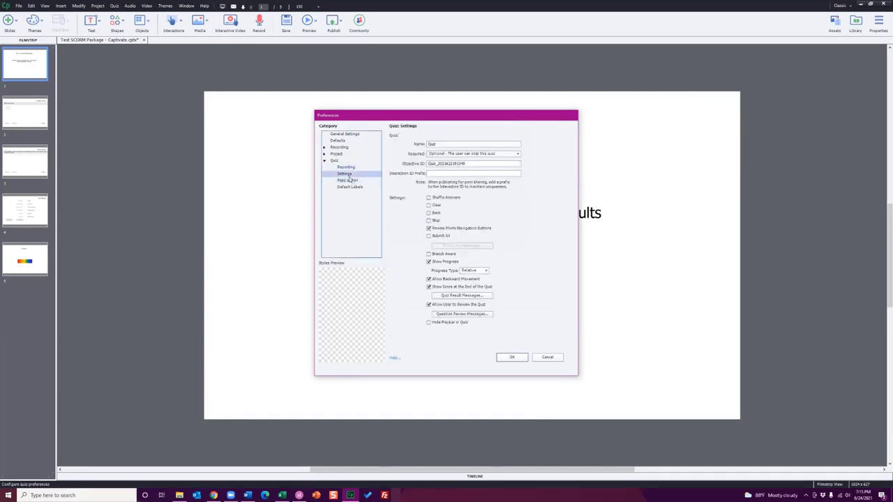
pyautogui.click(349, 180)
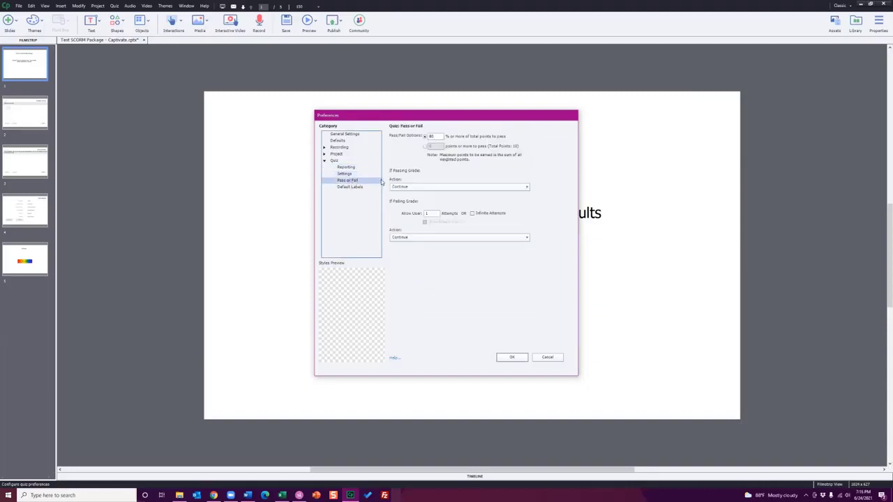
pyautogui.click(366, 175)
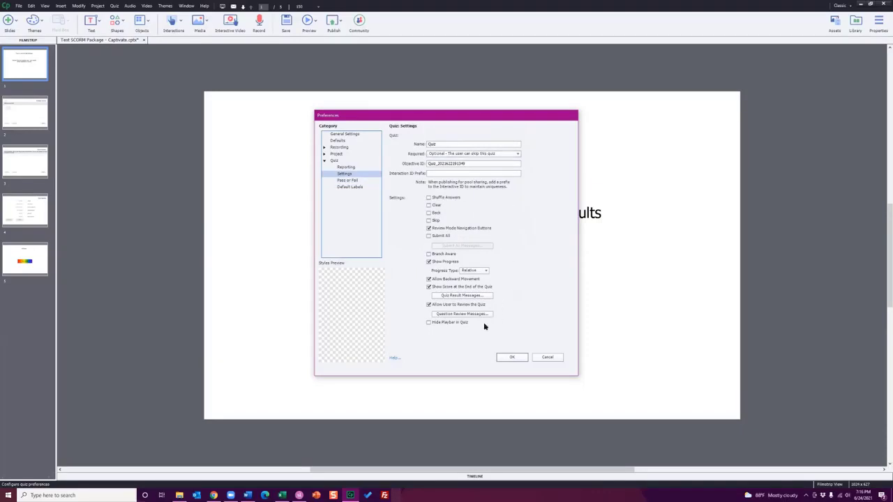
pyautogui.click(355, 168)
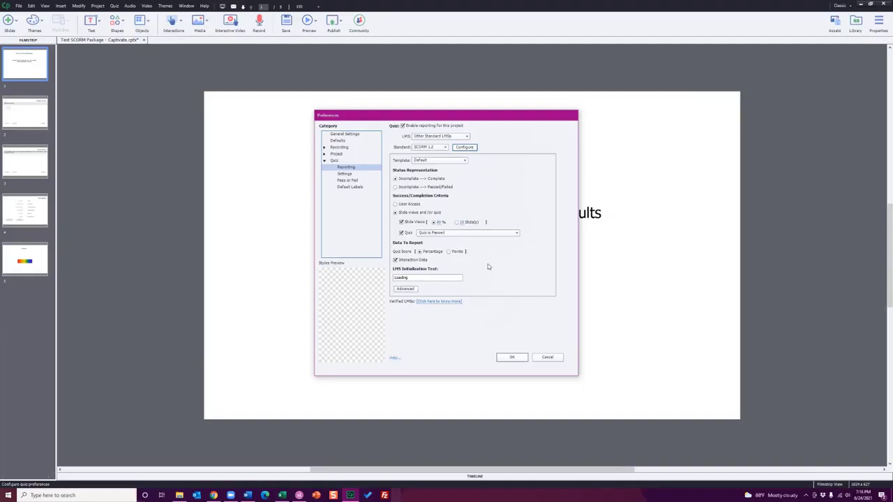
pyautogui.click(420, 251)
pyautogui.click(548, 357)
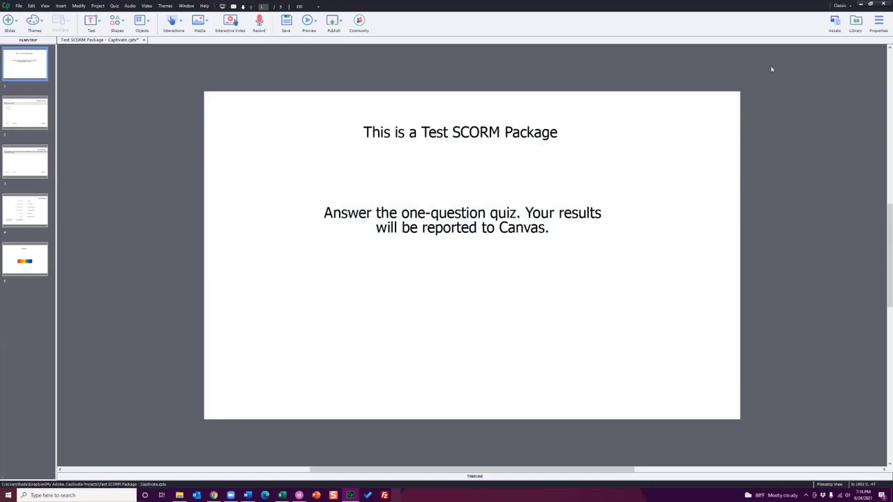
# Switch to the Test SCORM Package project in Articulate Storyline and look through its slides up to the results slide
pyautogui.click(861, 5)
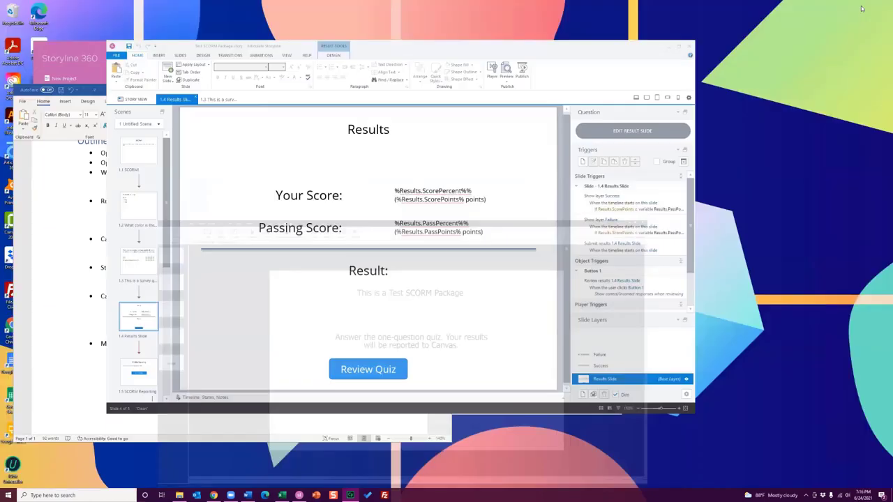
pyautogui.doubleClick(598, 46)
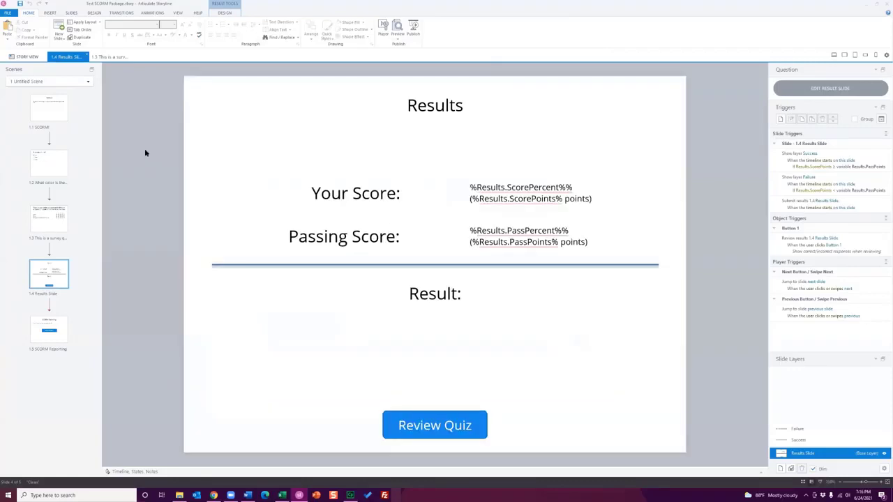
pyautogui.click(65, 116)
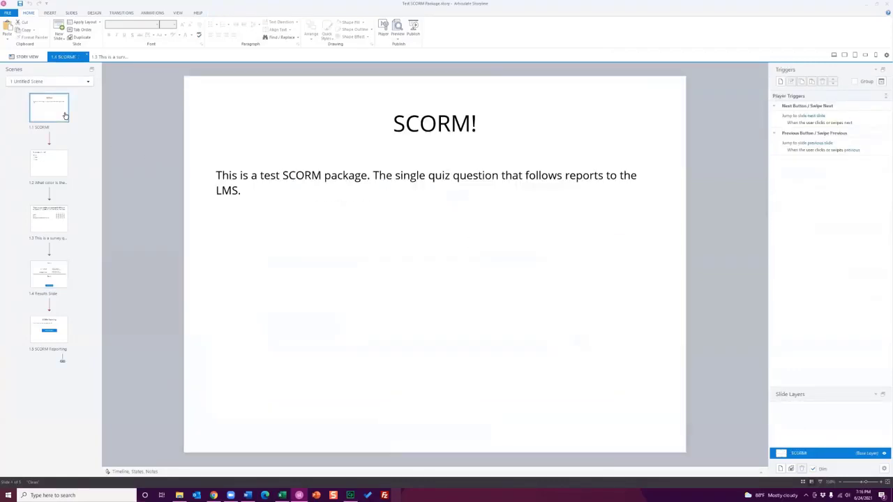
pyautogui.click(61, 164)
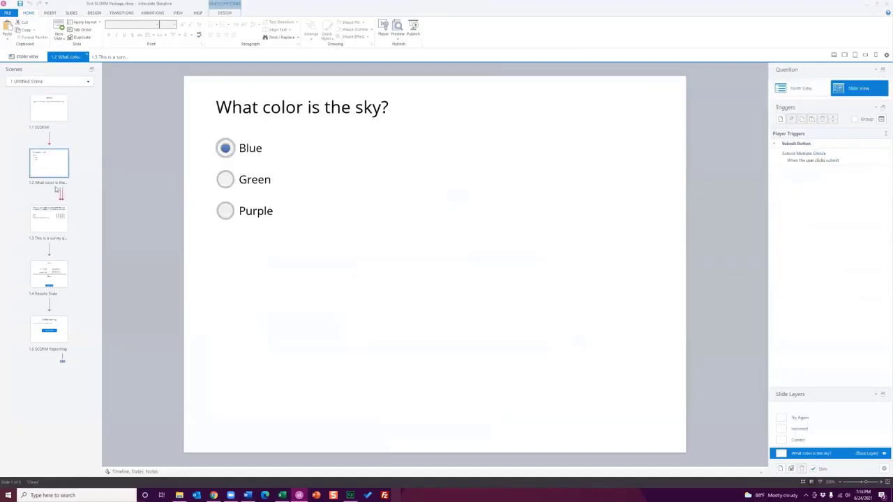
pyautogui.click(50, 219)
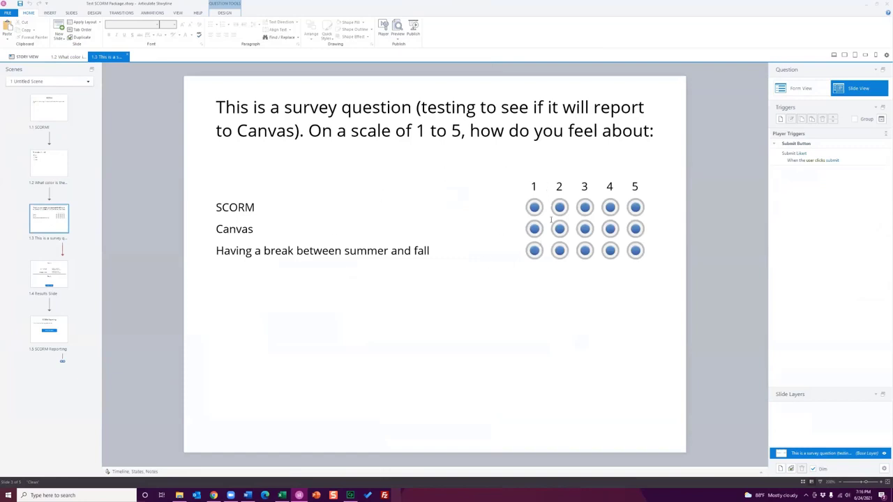
pyautogui.click(56, 271)
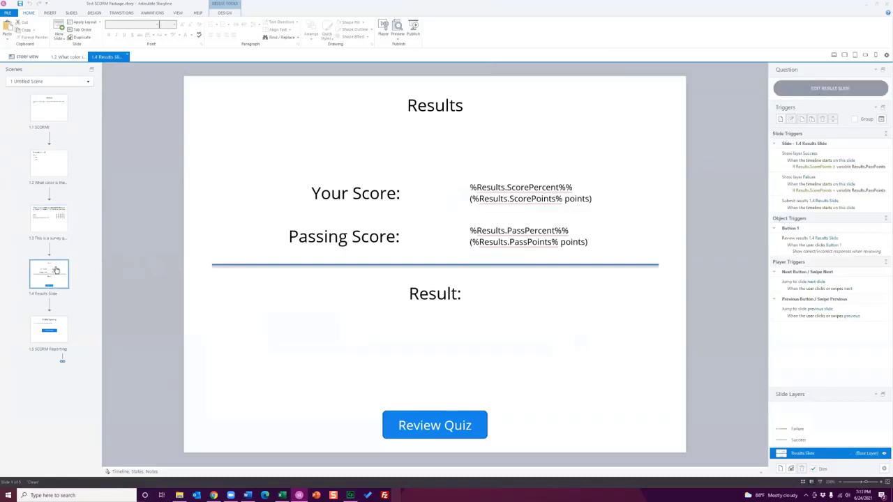
# Examine the result slide's included questions and passing score, and close its properties without changes
pyautogui.click(227, 13)
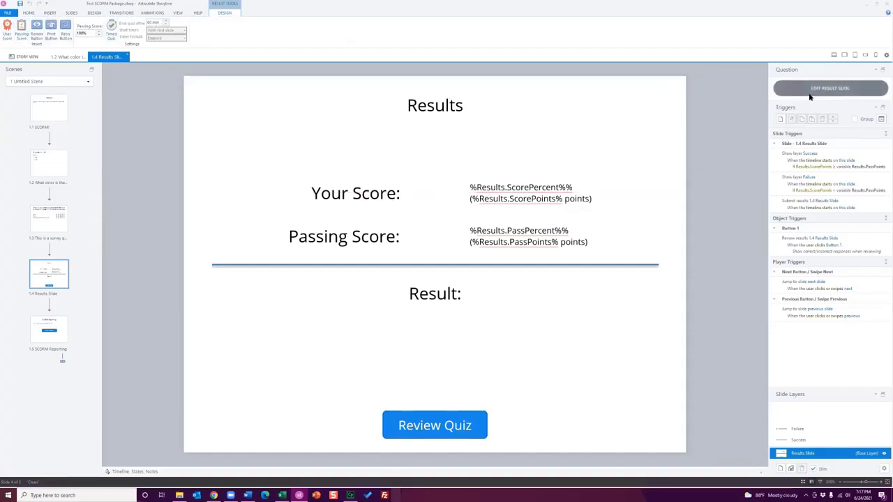
pyautogui.click(830, 87)
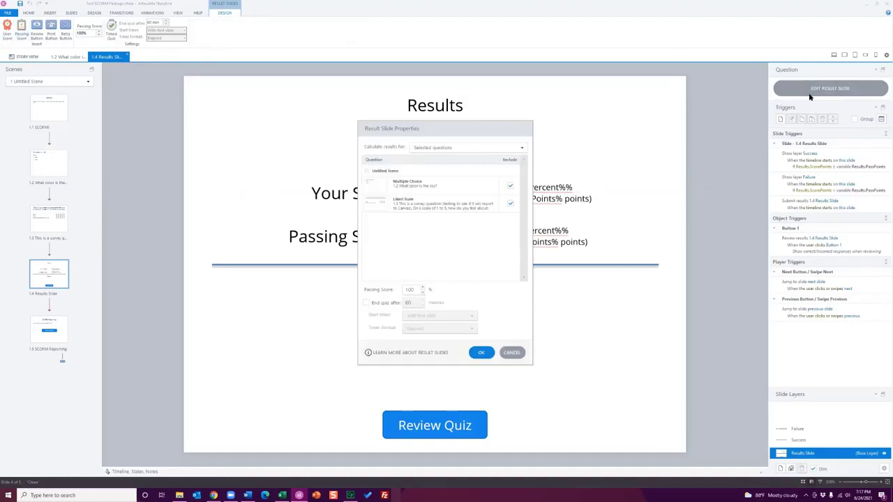
pyautogui.doubleClick(409, 290)
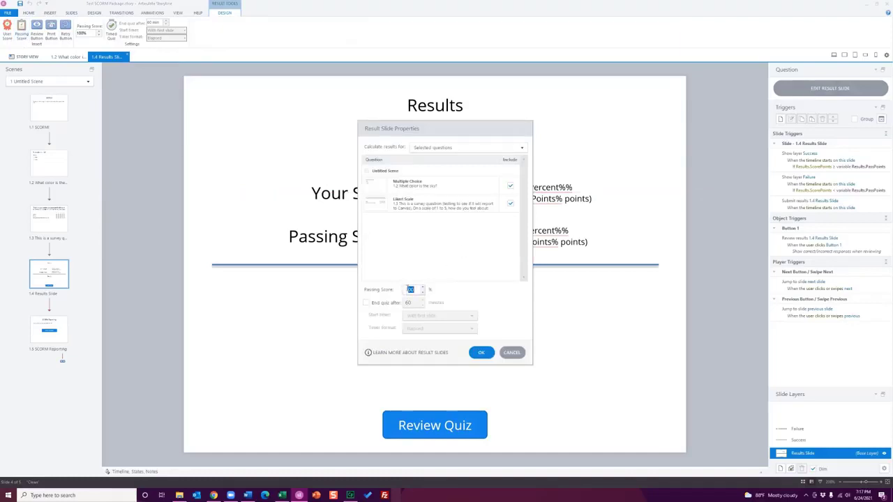
pyautogui.click(511, 352)
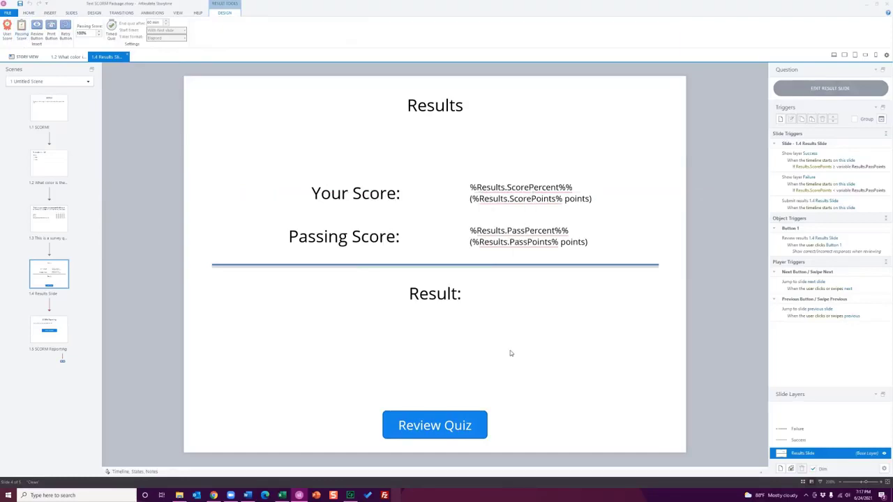
# Open the publish settings, look through the other output targets such as Web, Video and Word, and return to LMS
pyautogui.click(29, 13)
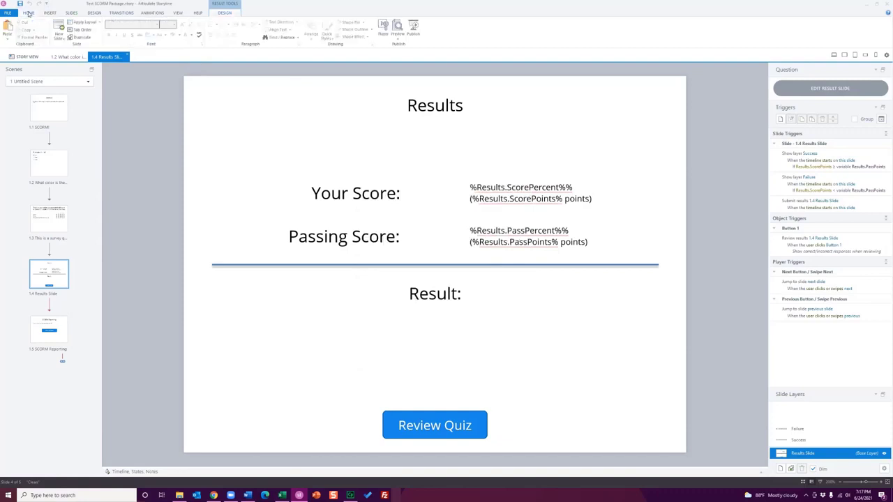
pyautogui.click(414, 31)
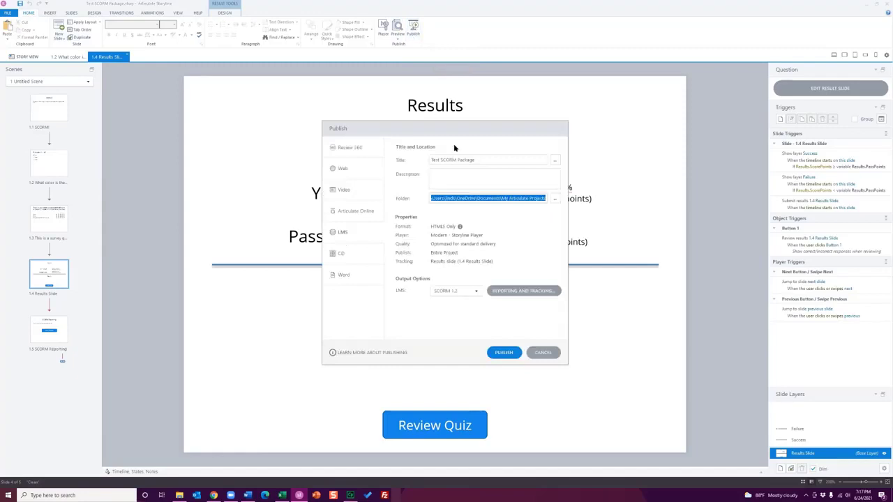
pyautogui.click(364, 148)
pyautogui.click(358, 171)
pyautogui.click(356, 194)
pyautogui.click(356, 232)
pyautogui.click(356, 253)
pyautogui.click(359, 275)
pyautogui.click(357, 235)
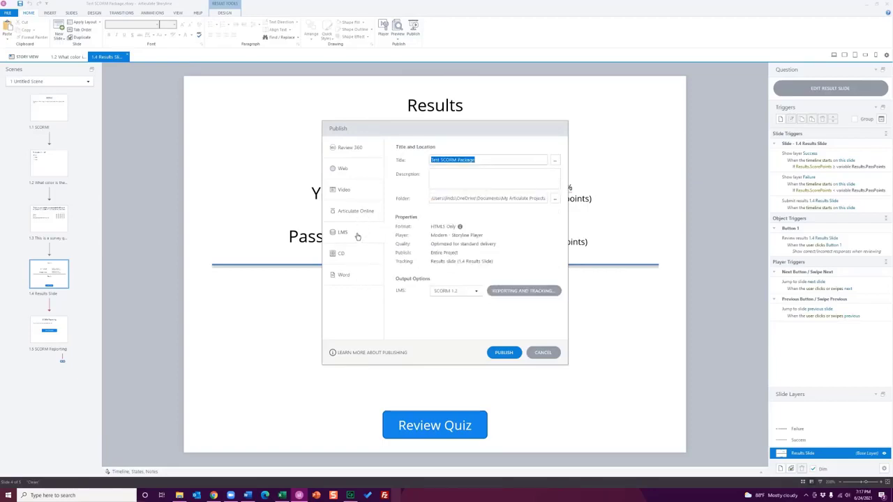
pyautogui.moveTo(483, 159); pyautogui.dragTo(430, 160)
# Open the tracking options for the LMS output and check which result slide can be reported
pyautogui.click(461, 262)
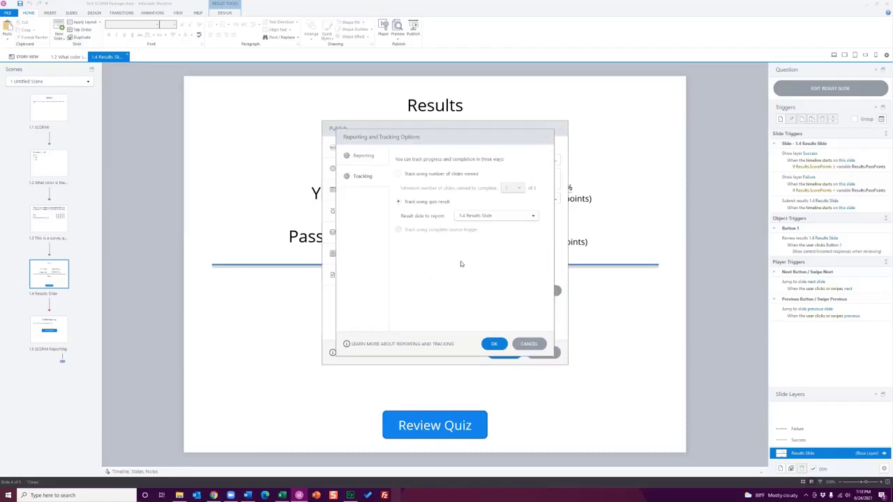
pyautogui.click(488, 215)
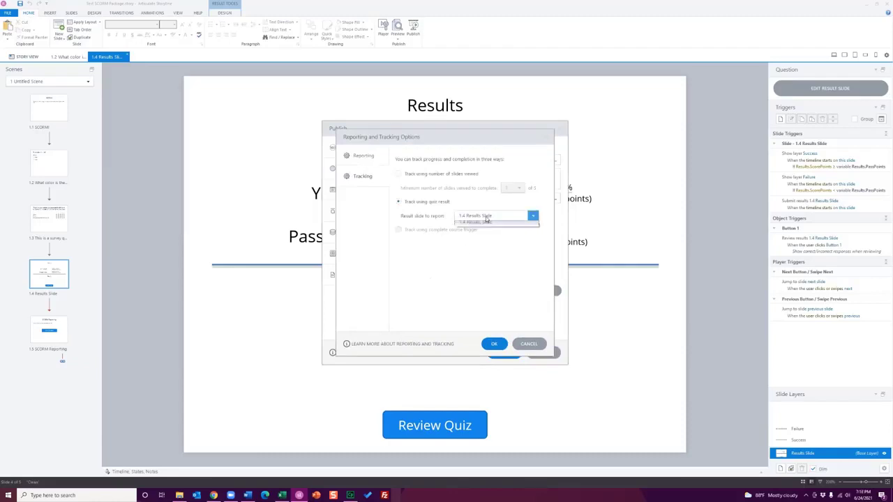
pyautogui.click(486, 219)
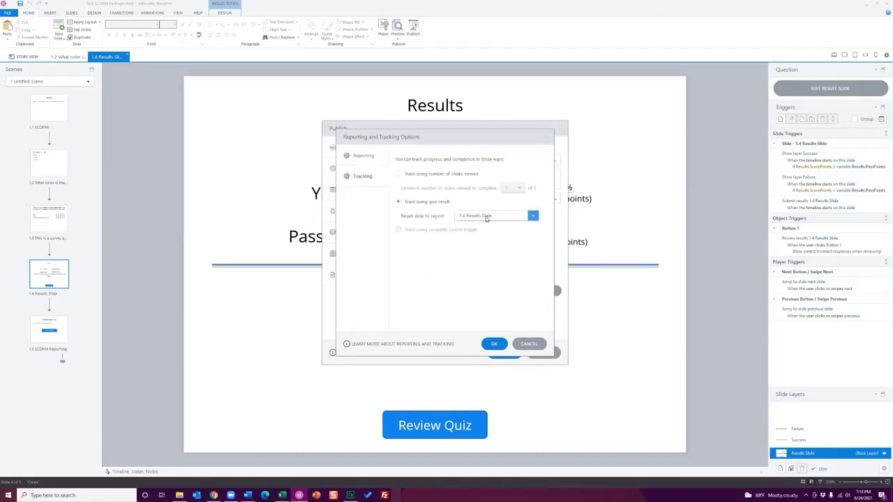
# Try tracking completion by number of slides viewed, and restore tracking by quiz result with 1.4 Results Slide
pyautogui.click(419, 174)
pyautogui.click(423, 205)
pyautogui.click(421, 174)
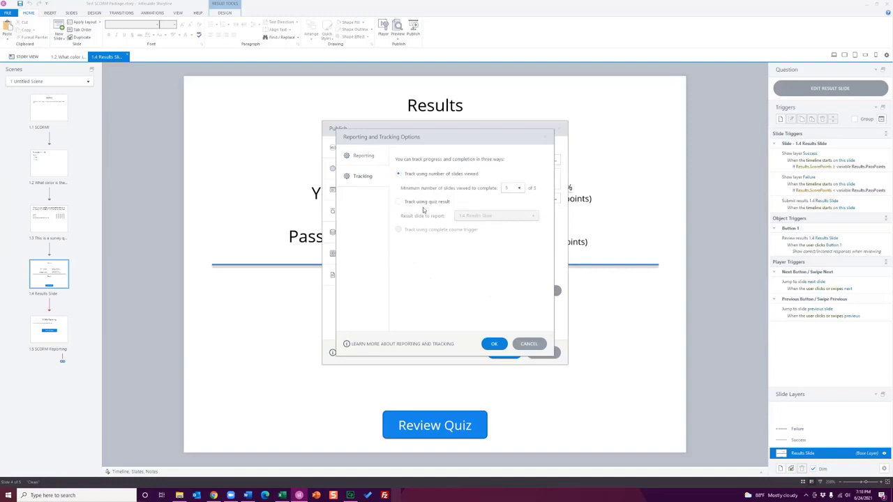
pyautogui.click(421, 205)
pyautogui.click(457, 176)
pyautogui.click(519, 189)
pyautogui.click(517, 182)
pyautogui.click(428, 202)
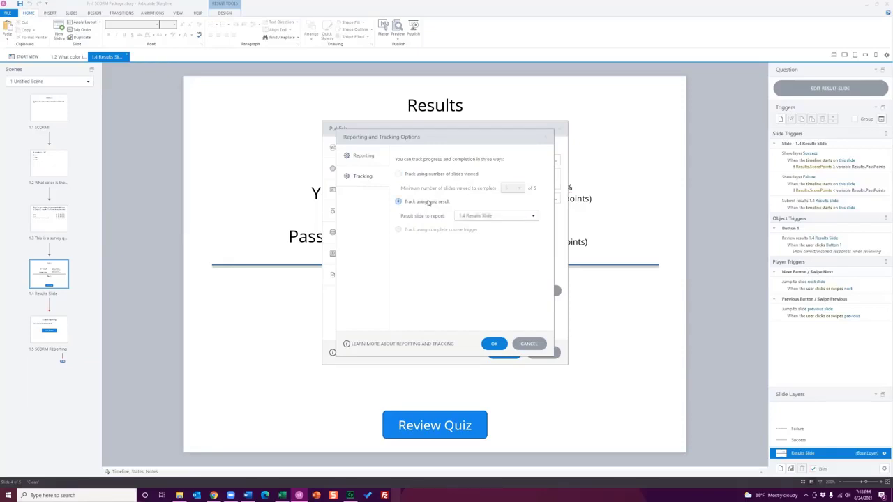
pyautogui.click(507, 216)
pyautogui.click(507, 216)
# Change the LMS standard in the reporting options to Tin Can API
pyautogui.click(368, 157)
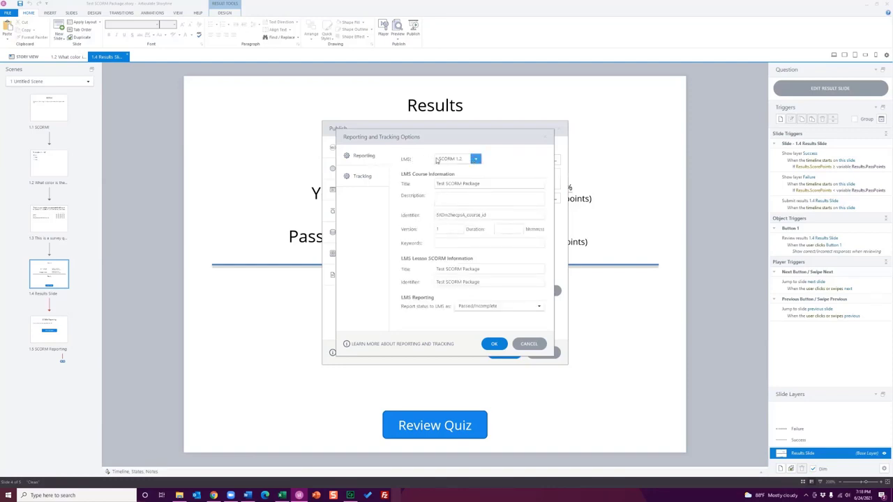
pyautogui.click(476, 159)
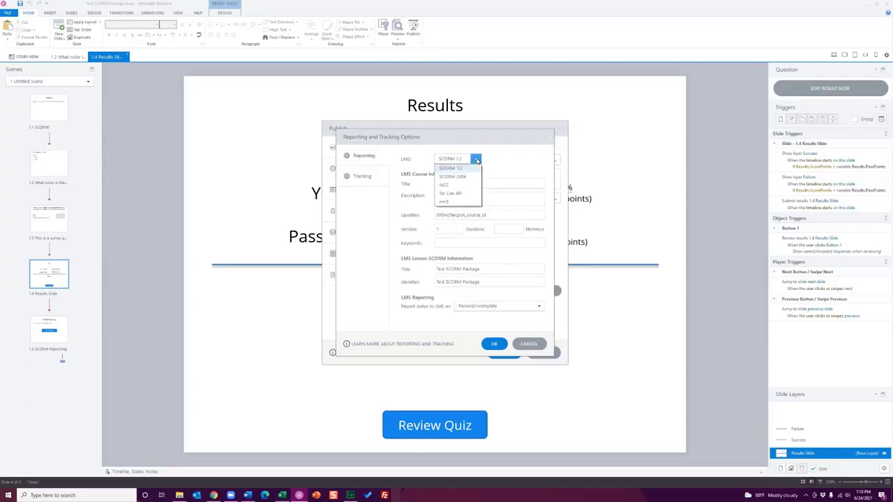
pyautogui.click(464, 195)
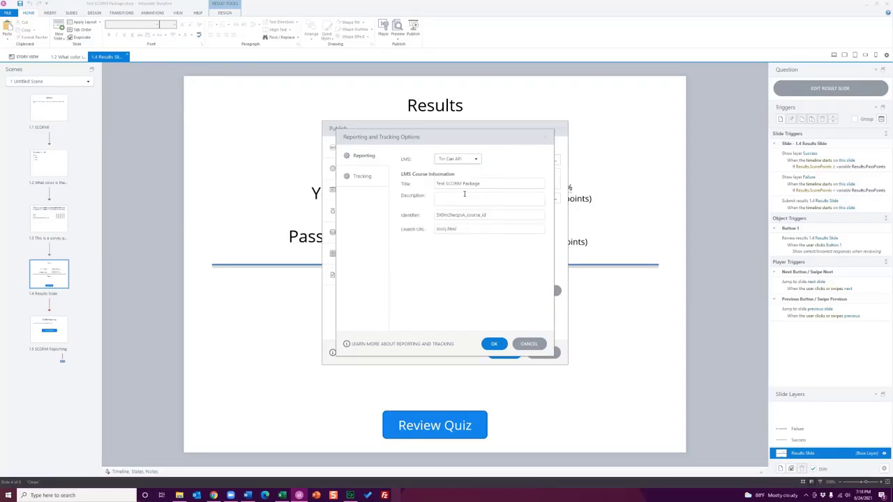
# Switch the LMS standard back to SCORM 1.2, review the choices for reporting status to the LMS, and cancel out of publishing
pyautogui.click(475, 161)
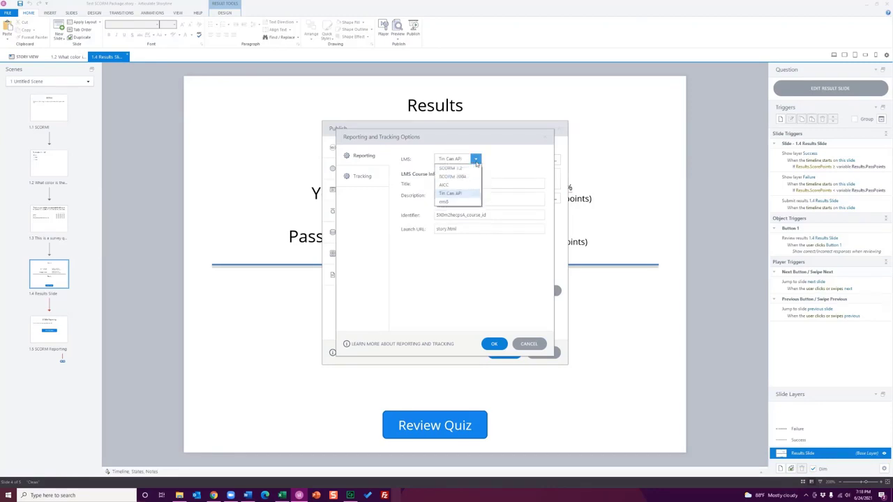
pyautogui.click(458, 169)
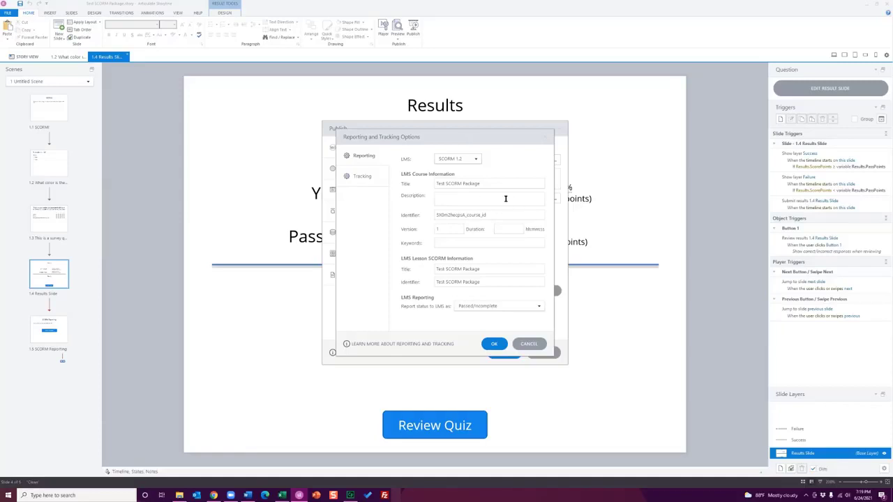
pyautogui.moveTo(485, 184); pyautogui.dragTo(433, 183)
pyautogui.click(509, 307)
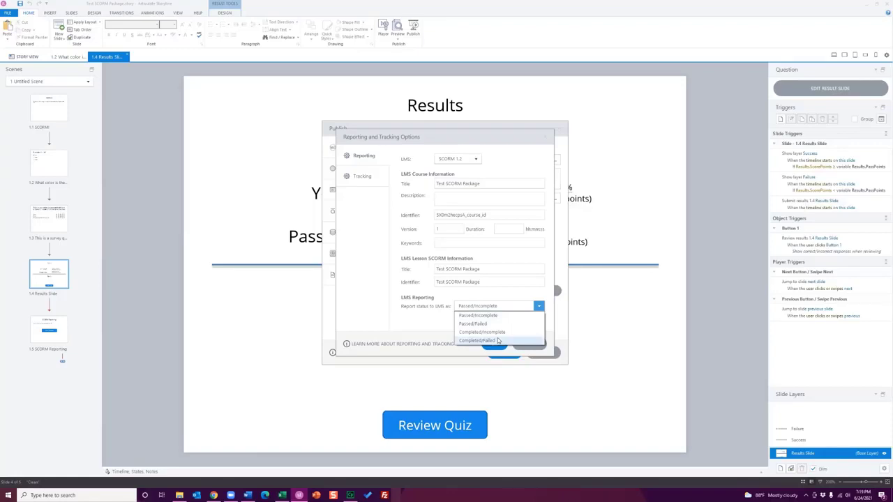
pyautogui.click(413, 326)
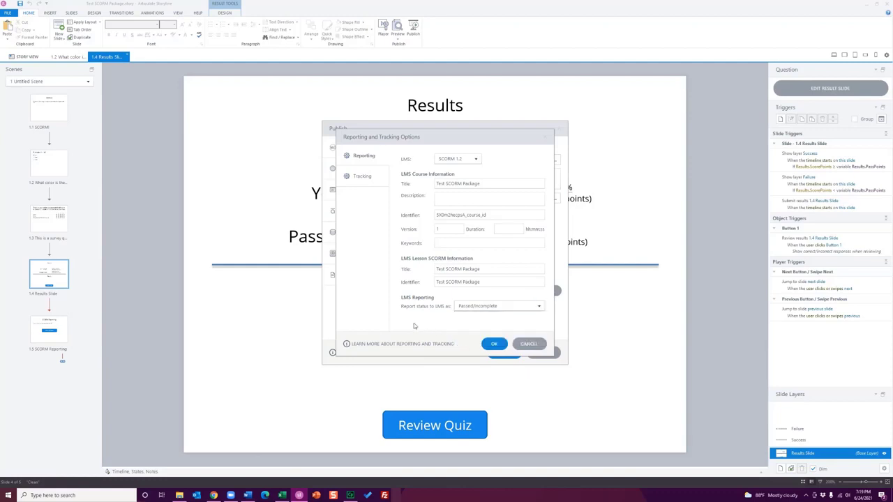
pyautogui.click(531, 344)
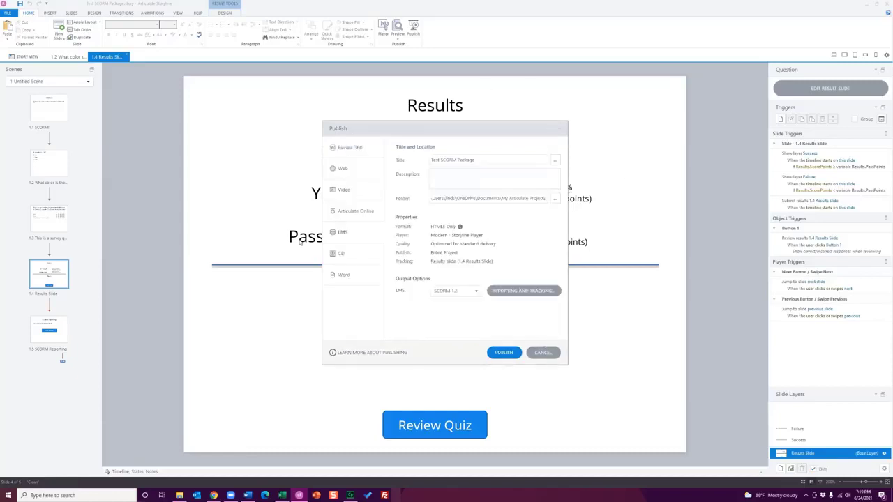
pyautogui.click(540, 353)
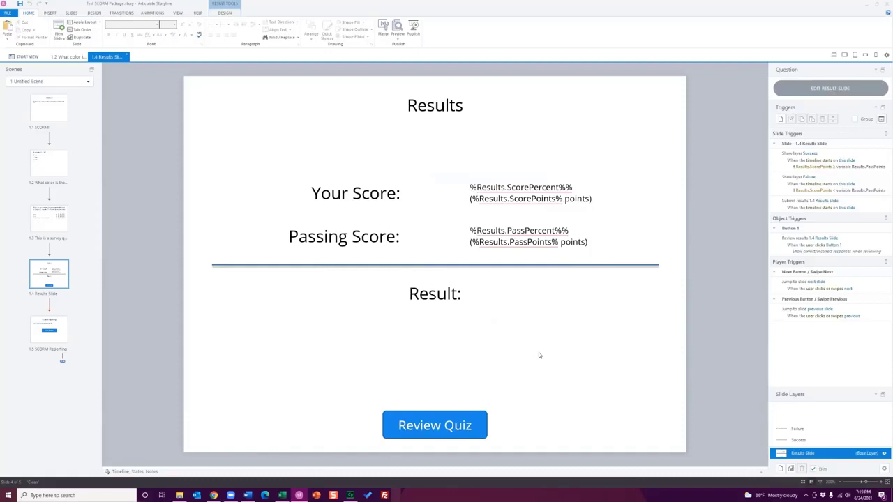
# Publish the project for LMS with SCORM 1.2 and save the output as Test SCORM Package.zip in My Articulate Projects
pyautogui.click(413, 35)
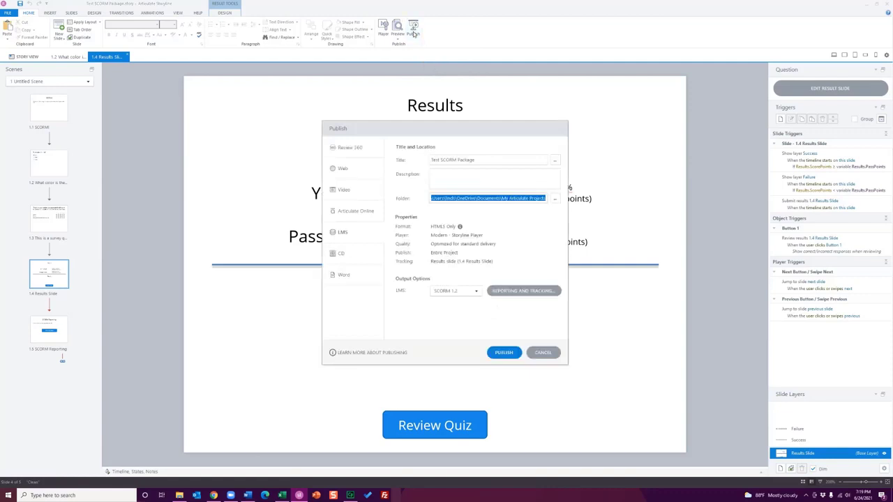
pyautogui.click(506, 353)
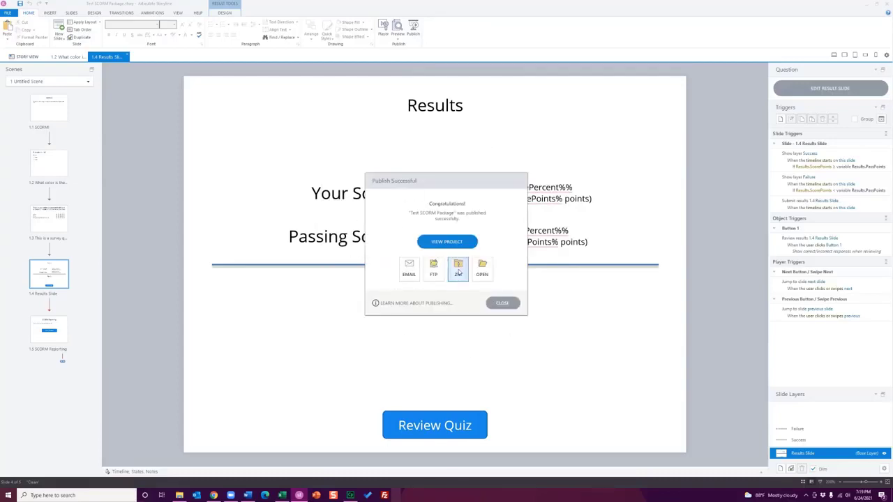
pyautogui.click(458, 272)
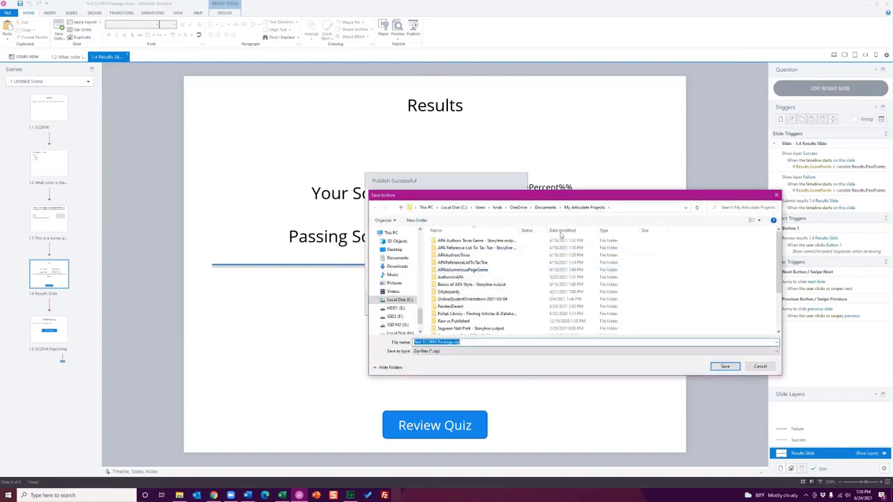
pyautogui.click(726, 366)
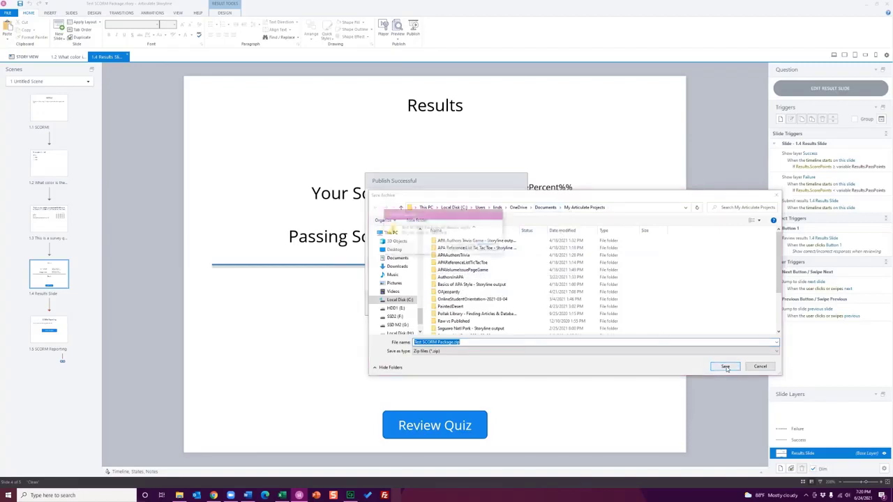
pyautogui.click(464, 249)
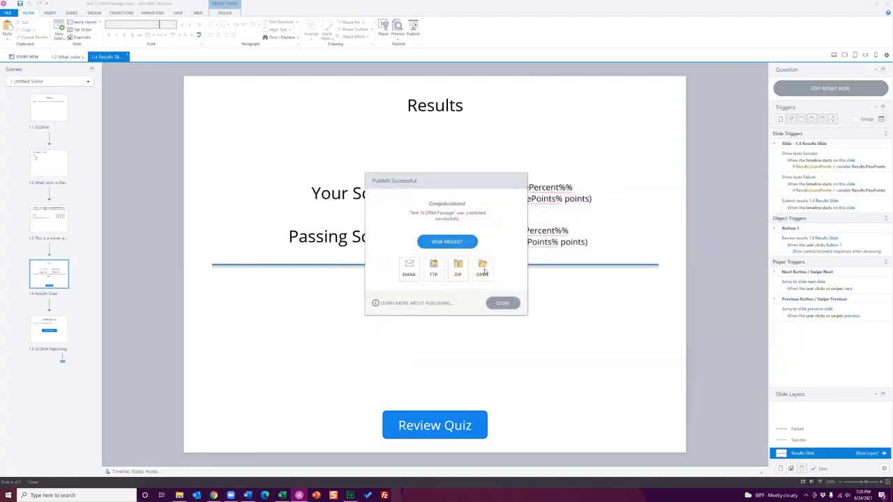
pyautogui.click(502, 304)
# Switch to the Captivate project and check its settings for publishing to the computer
pyautogui.click(350, 495)
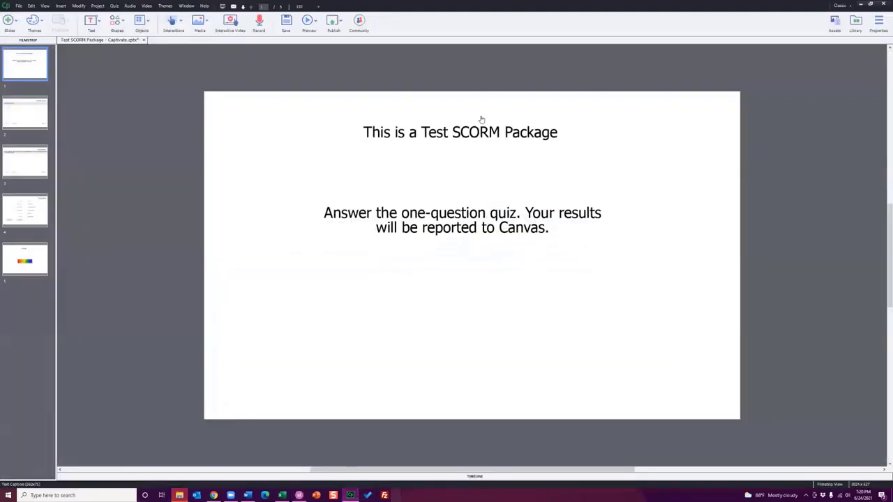
pyautogui.click(336, 23)
pyautogui.click(363, 39)
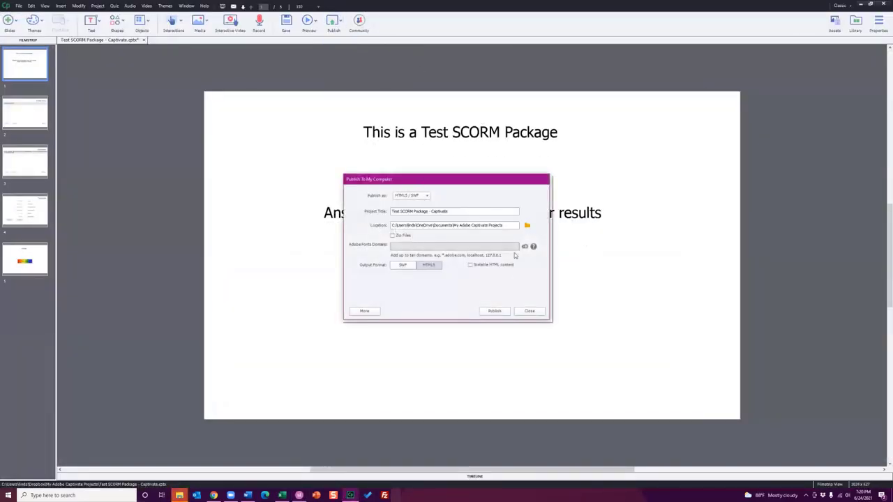
pyautogui.click(527, 311)
# Enable reporting for this project in the quiz preferences
pyautogui.click(115, 6)
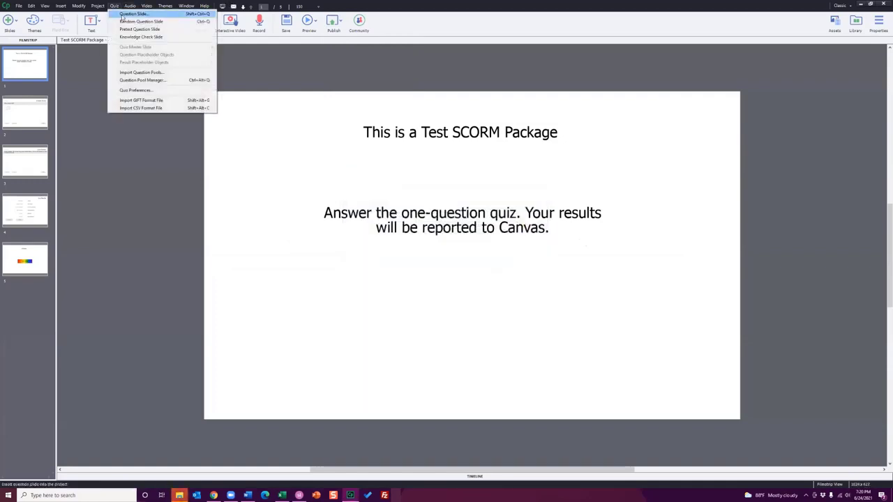
pyautogui.click(115, 6)
pyautogui.click(116, 6)
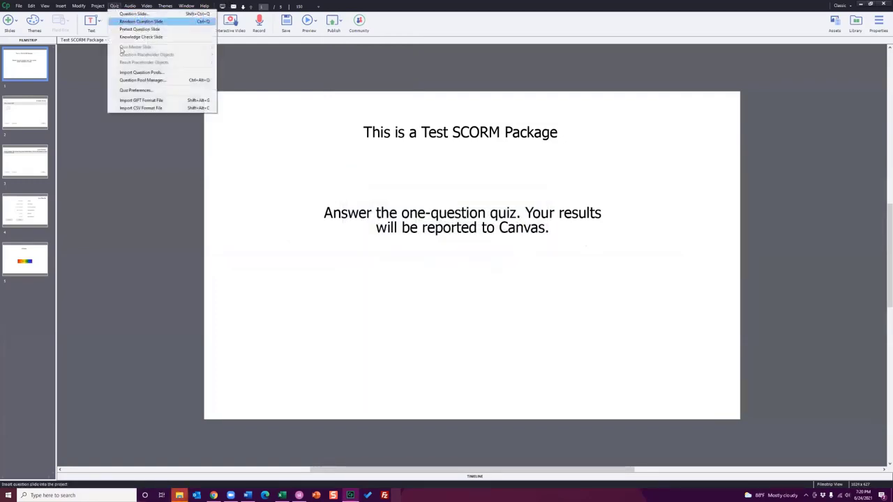
pyautogui.click(136, 92)
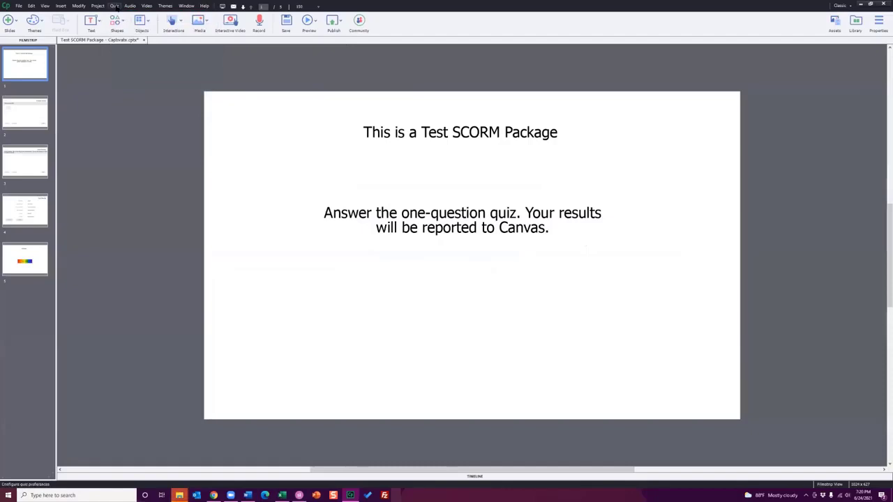
pyautogui.click(403, 125)
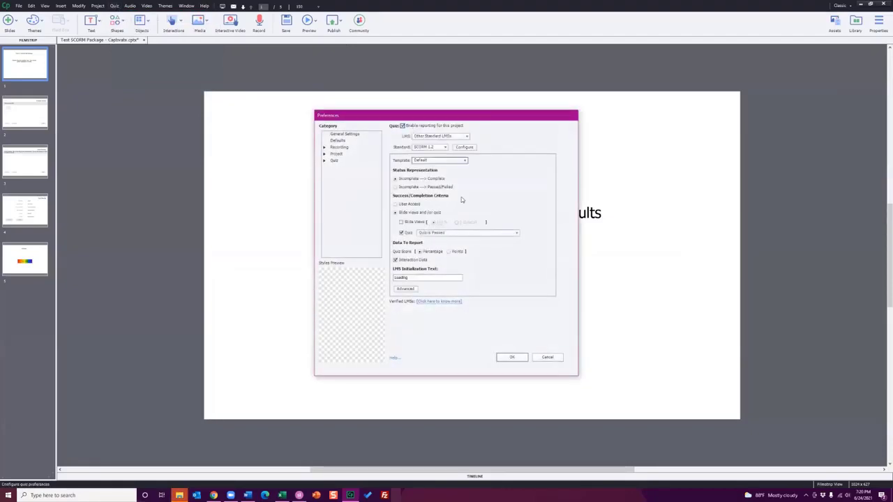
pyautogui.click(516, 359)
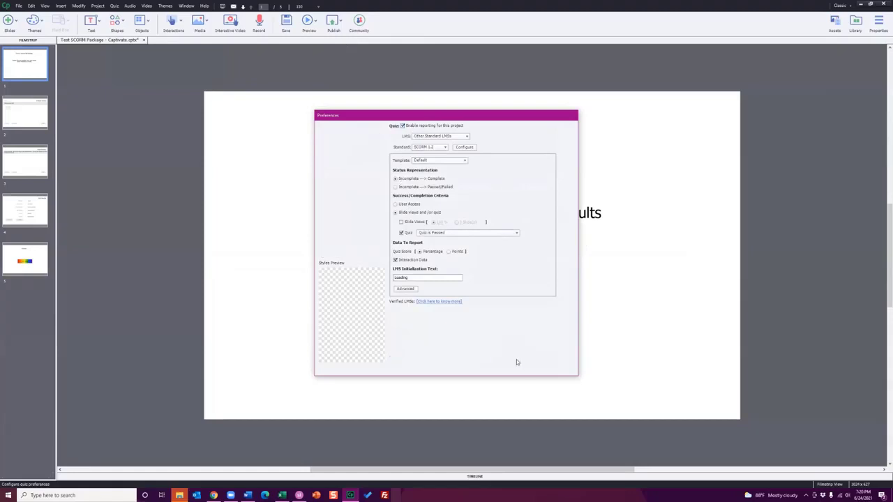
# Check the zip output option in the publish-to-computer settings again with quiz reporting enabled
pyautogui.click(335, 22)
pyautogui.click(352, 45)
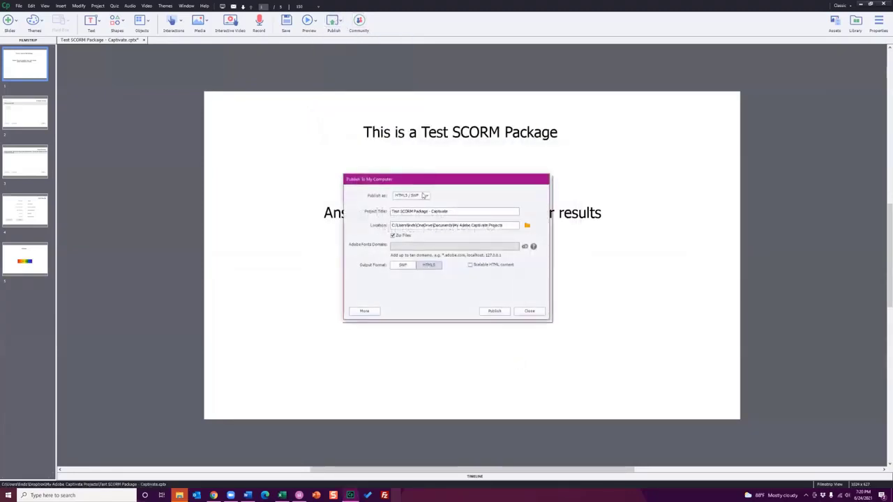
pyautogui.click(528, 311)
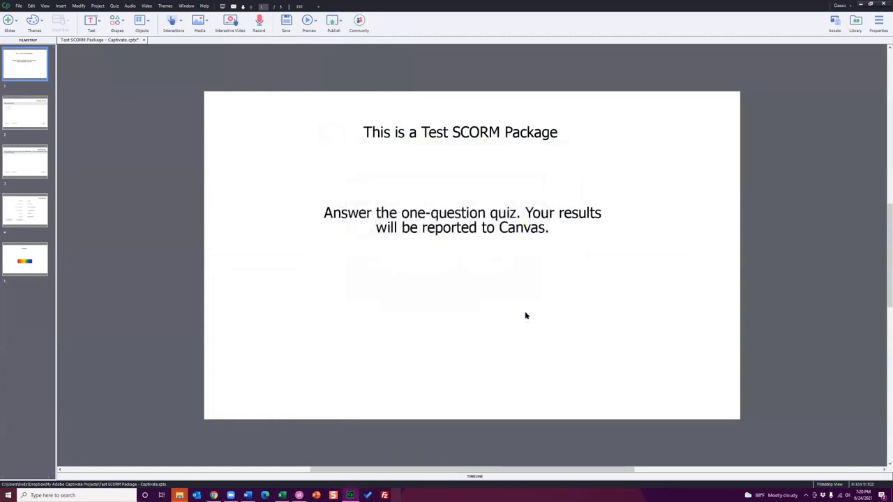
# Clear the desktop by minimizing Captivate and the file window, moving the Word outline away, and closing the Storyline start window
pyautogui.click(862, 5)
pyautogui.click(863, 6)
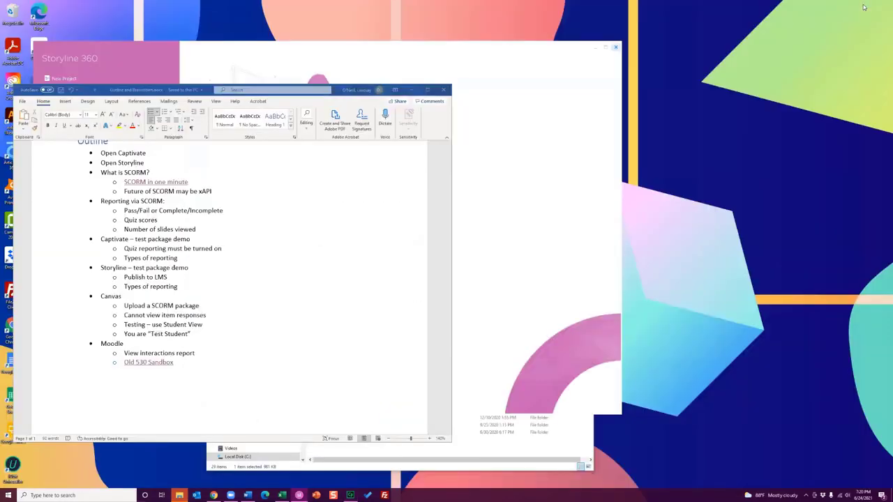
pyautogui.moveTo(196, 93); pyautogui.dragTo(0, 94)
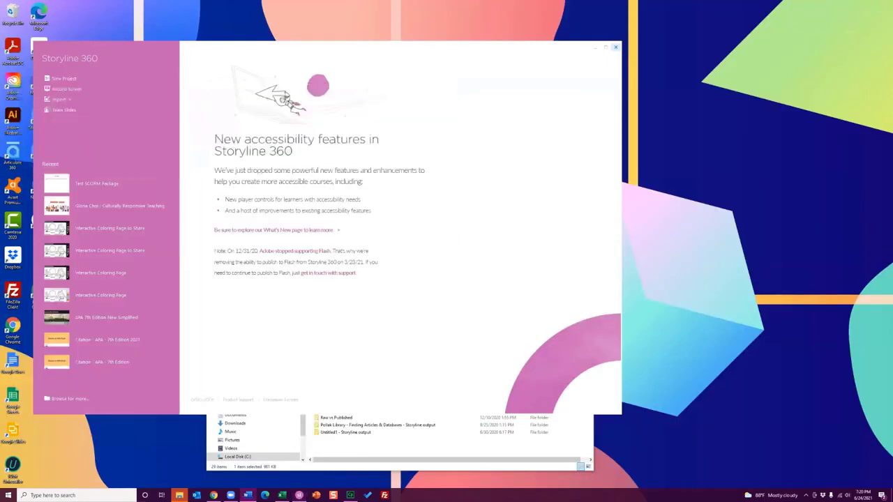
pyautogui.click(615, 47)
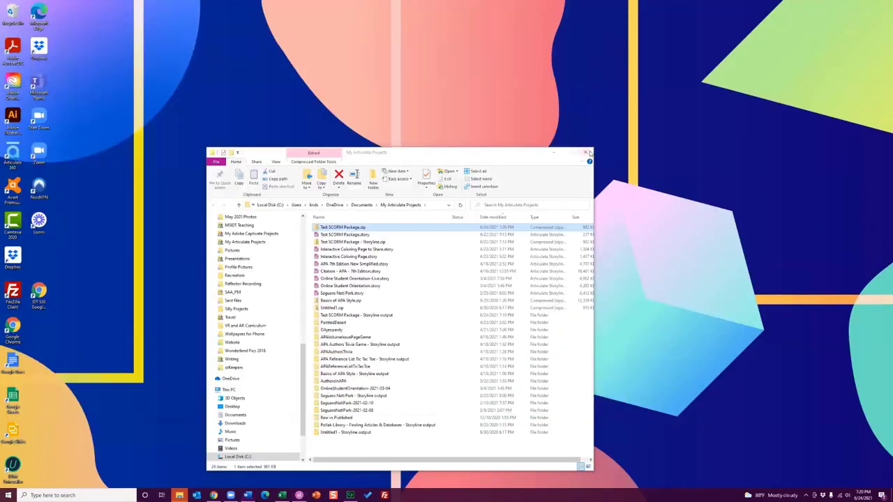
pyautogui.click(556, 154)
# Switch to Chrome with the Canvas test student grades, and reposition and enlarge the browser window
pyautogui.click(214, 496)
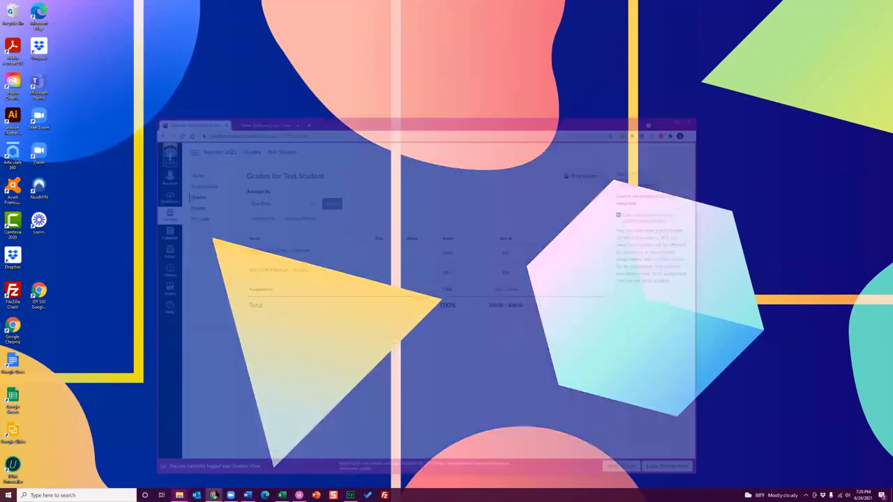
pyautogui.moveTo(389, 47); pyautogui.dragTo(314, 24)
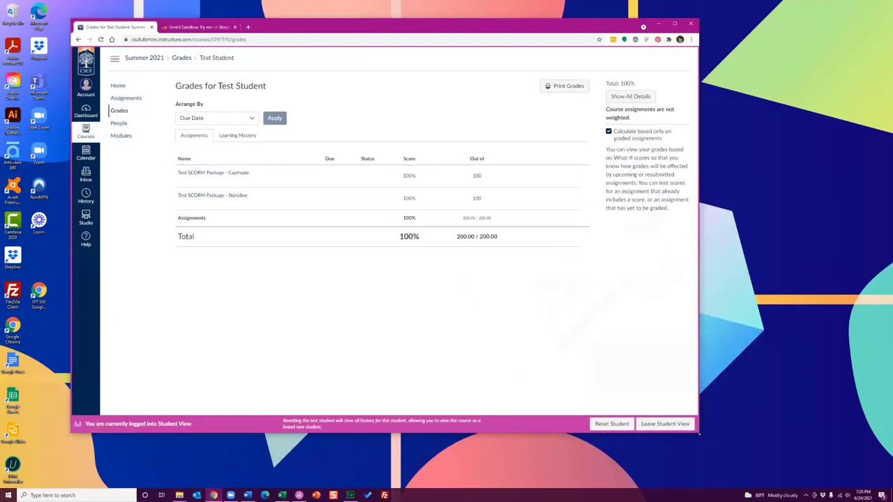
pyautogui.moveTo(698, 432); pyautogui.dragTo(830, 471)
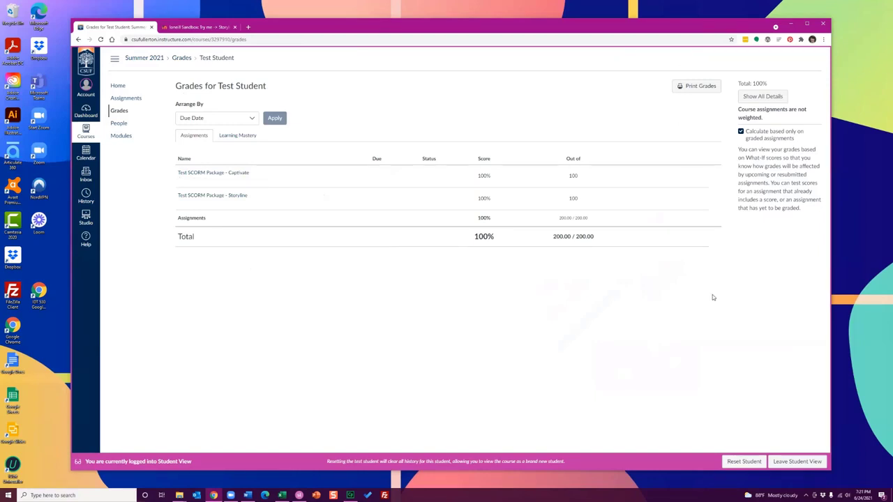
# Leave Student View and look through the modules on the Canvas course home page
pyautogui.click(806, 463)
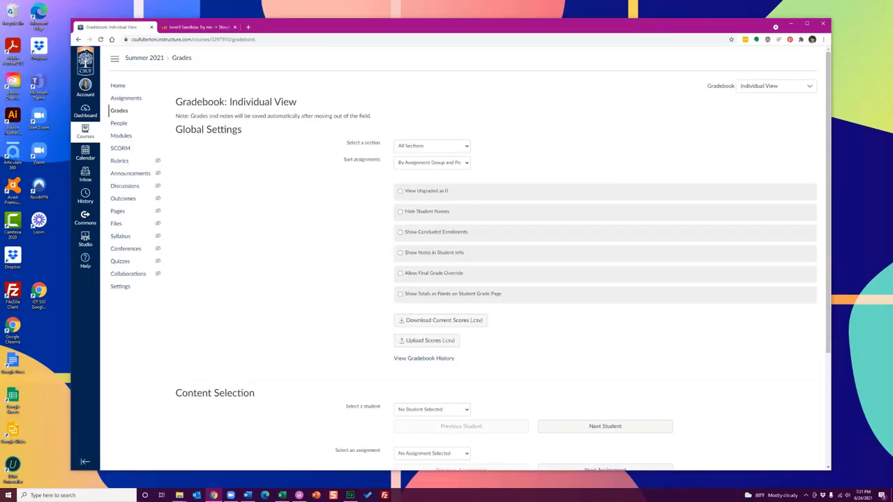
pyautogui.click(123, 86)
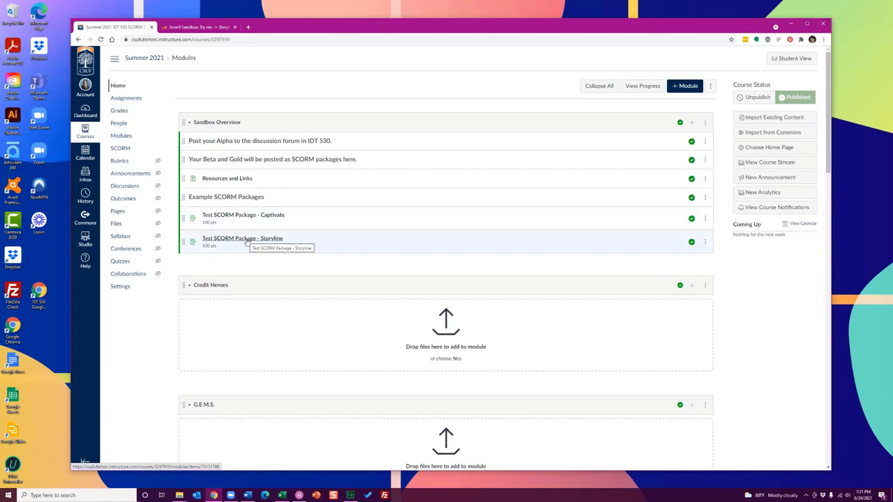
pyautogui.scroll(-3, 246, 240)
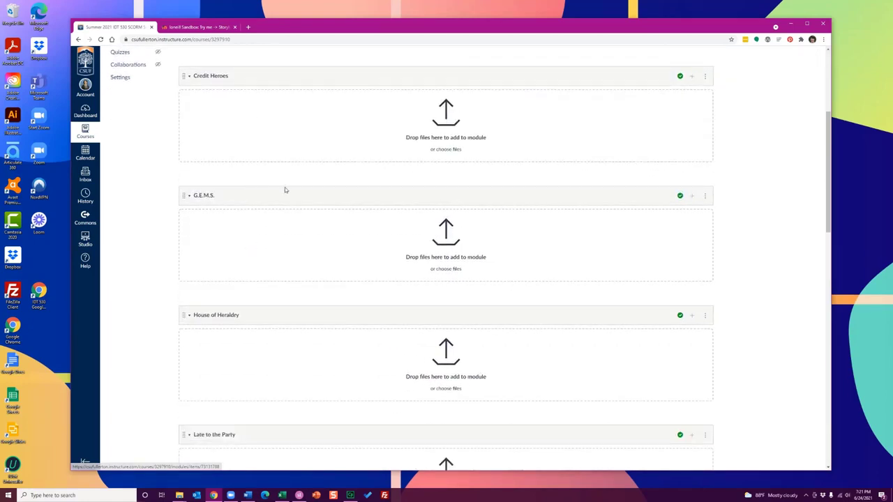
pyautogui.scroll(-4, 284, 189)
pyautogui.scroll(-3, 284, 186)
pyautogui.scroll(15, 284, 187)
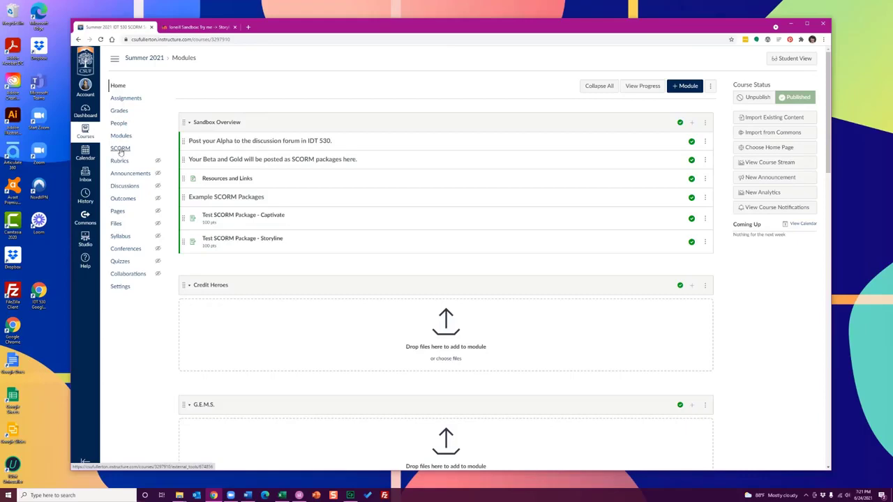
# Open the navigation settings of the course and check where SCORM sits among the enabled and hidden items
pyautogui.click(120, 287)
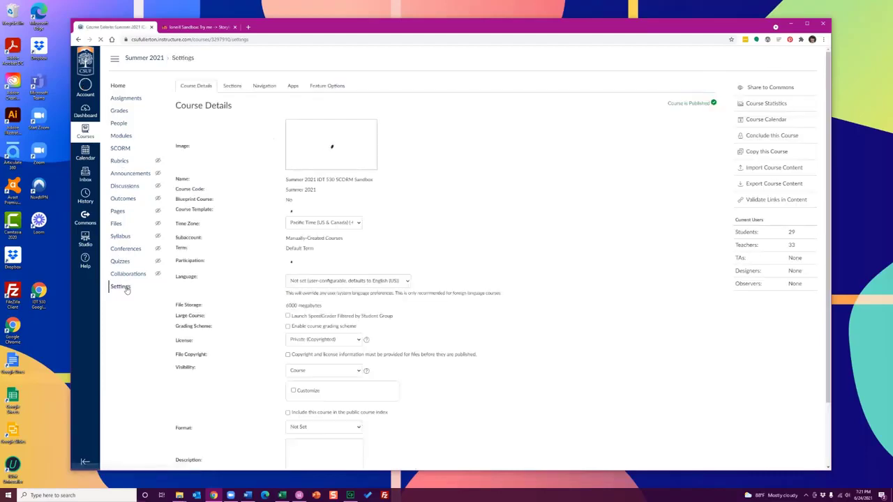
pyautogui.click(266, 86)
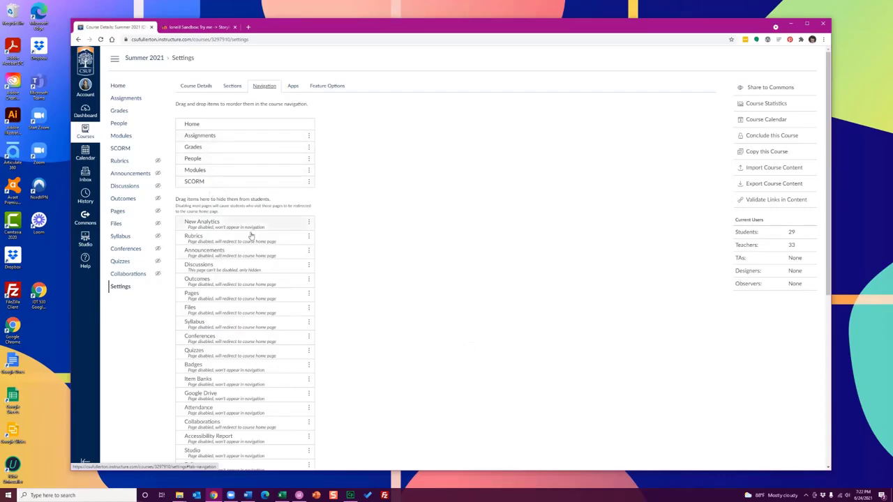
pyautogui.scroll(-8, 224, 325)
pyautogui.scroll(8, 224, 324)
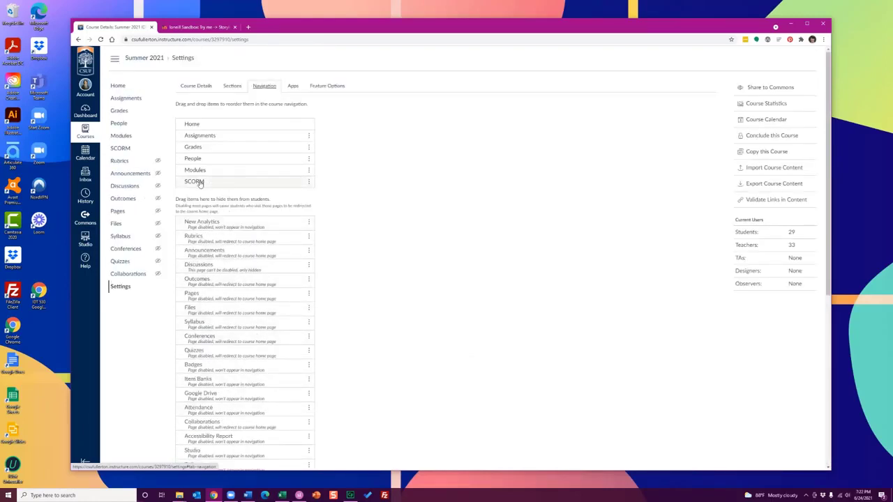
# Return to the course home page and open the SCORM page of the course
pyautogui.click(119, 87)
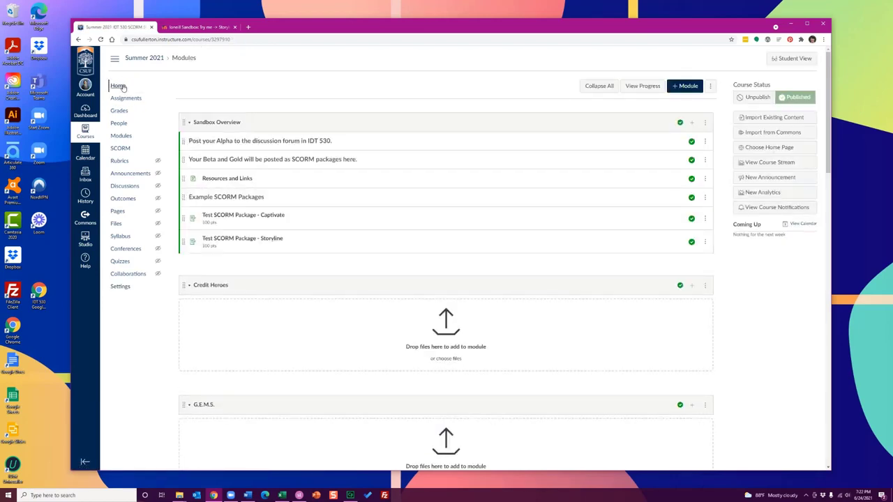
pyautogui.click(121, 150)
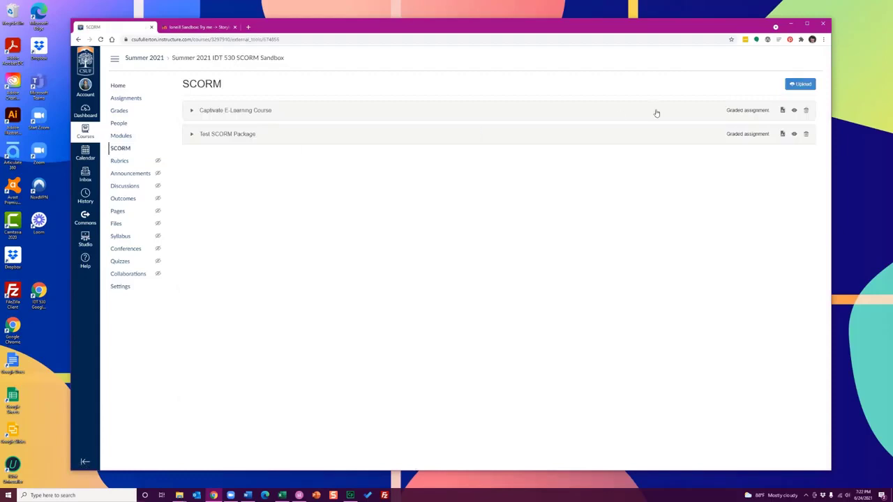
# Upload the file Test SCORM Package - Captivate.zip from the My Adobe Captivate Projects folder in Documents to the course's SCORM page
pyautogui.click(799, 84)
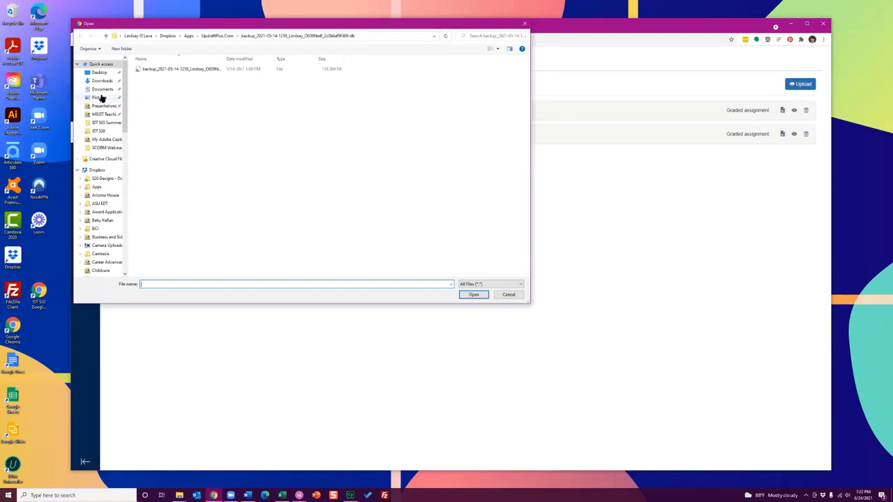
pyautogui.click(102, 89)
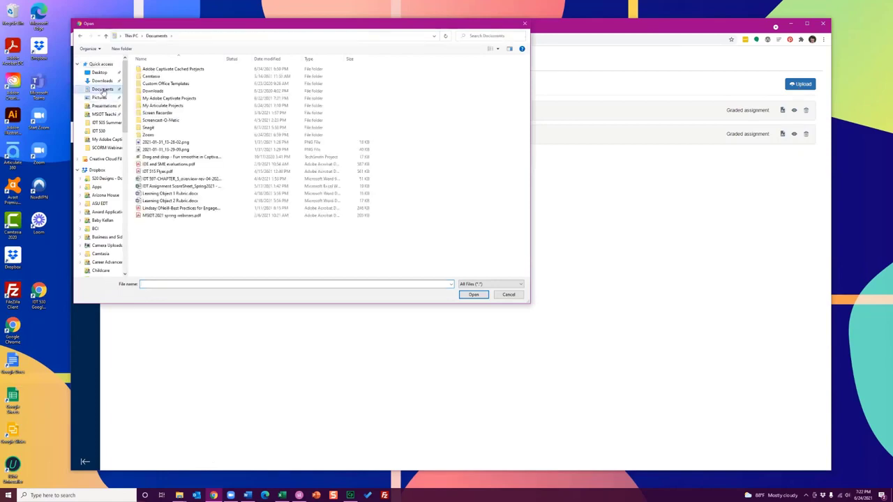
pyautogui.doubleClick(171, 99)
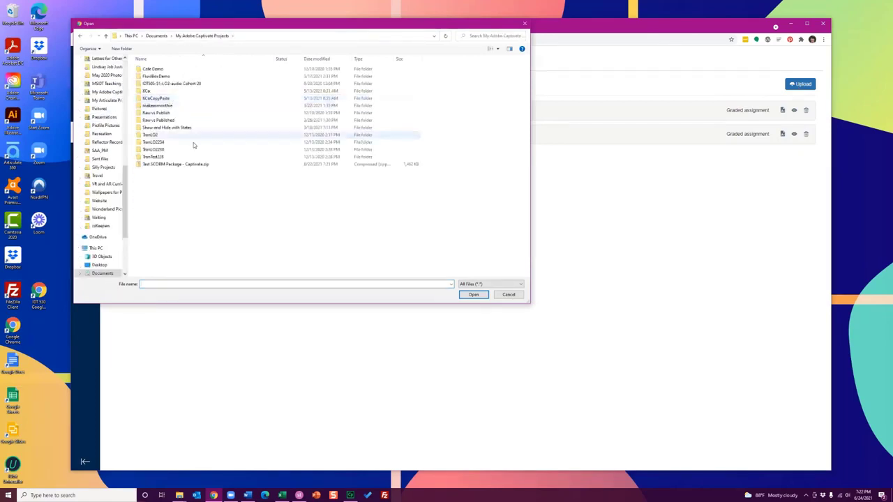
pyautogui.click(185, 165)
pyautogui.click(473, 294)
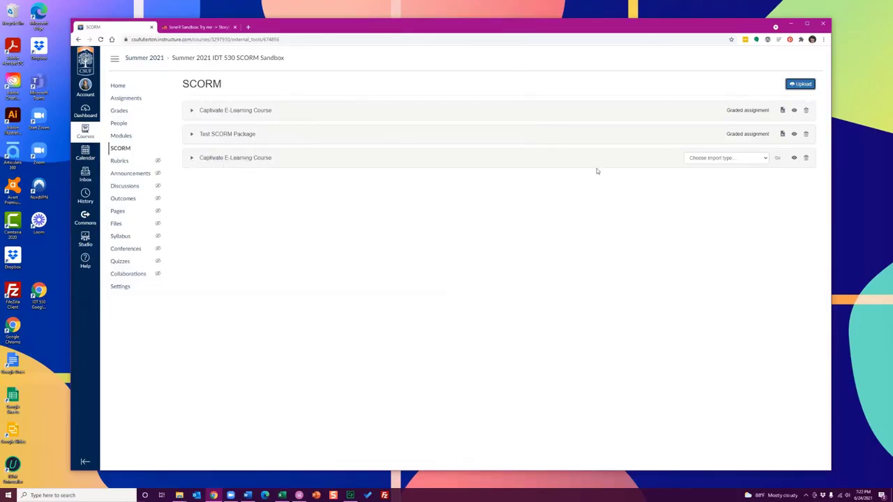
# Import the newly uploaded Captivate E-Learning Course package as a graded assignment
pyautogui.click(713, 160)
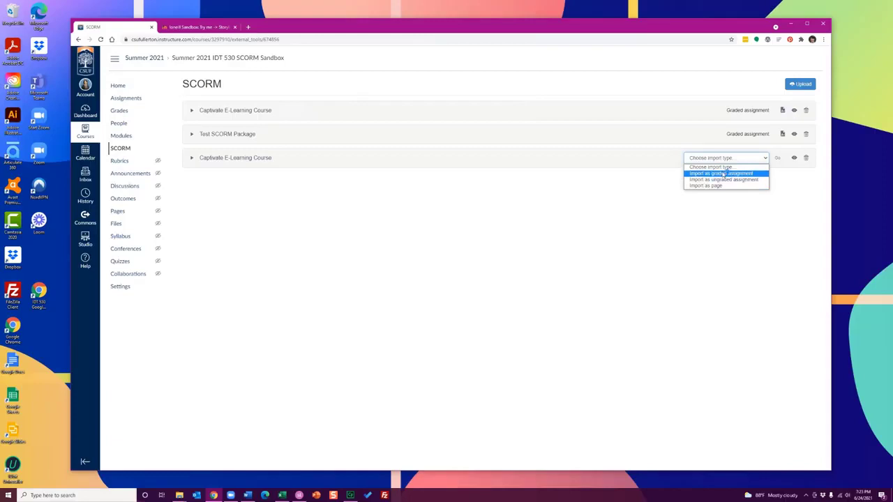
pyautogui.click(722, 173)
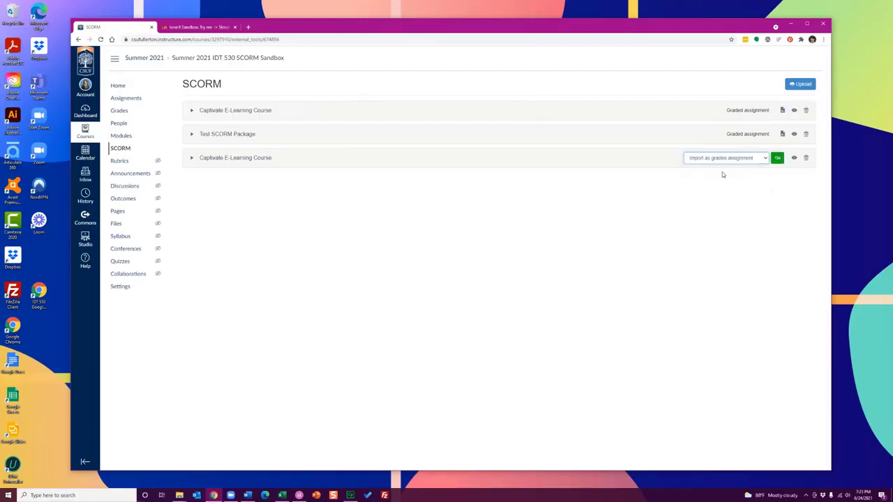
pyautogui.click(776, 159)
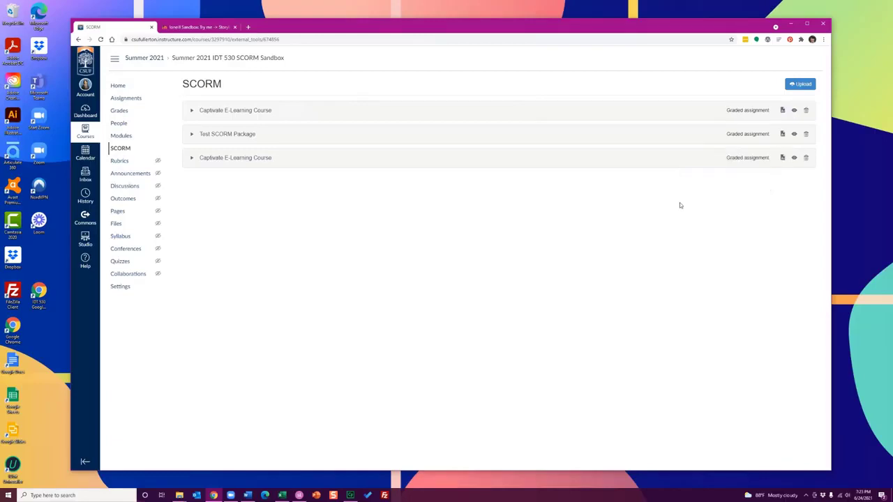
# Open the new package's assignment for editing and examine its description, assignment group and grade display options
pyautogui.click(782, 158)
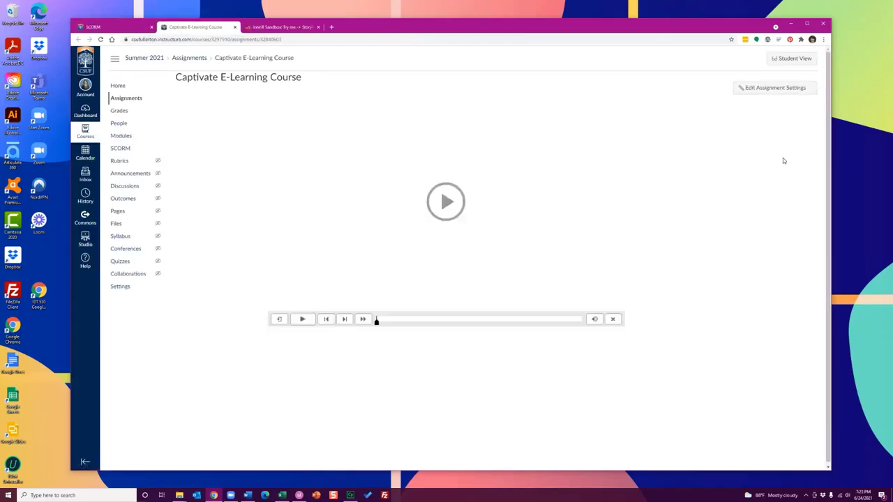
pyautogui.click(757, 88)
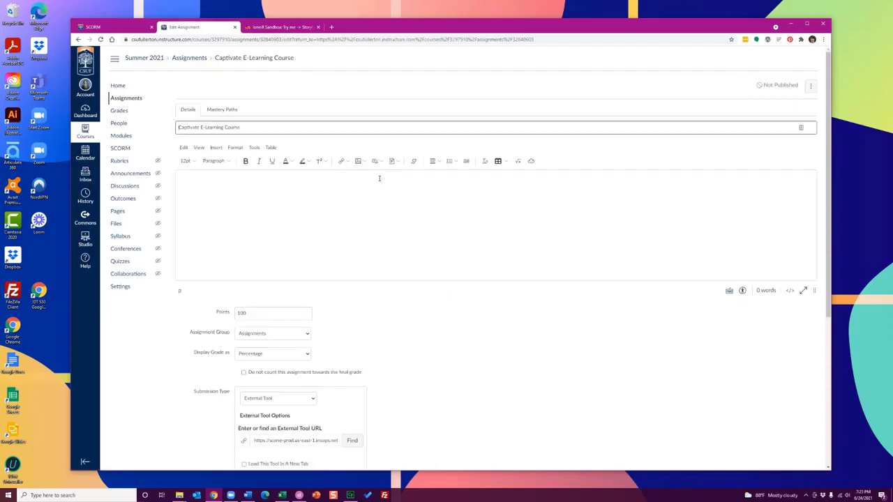
pyautogui.click(307, 182)
pyautogui.scroll(-3, 270, 187)
pyautogui.moveTo(252, 209); pyautogui.dragTo(233, 210)
pyautogui.scroll(-1, 409, 223)
pyautogui.click(304, 195)
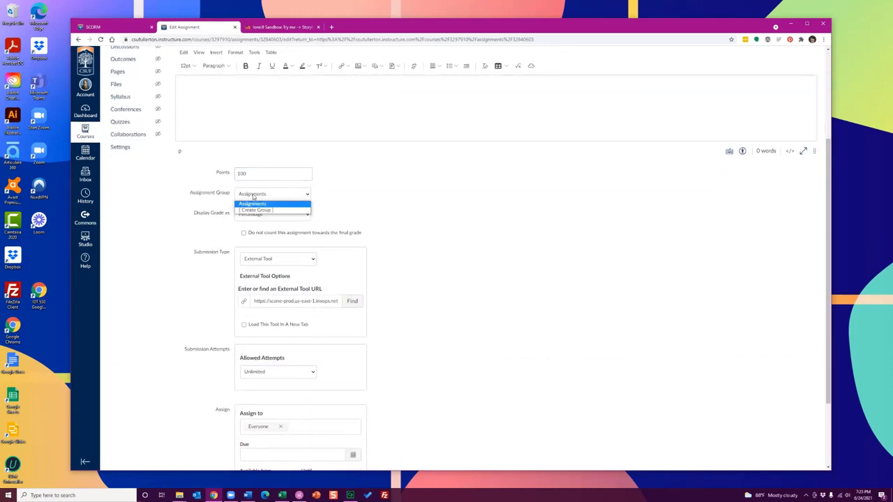
pyautogui.click(346, 198)
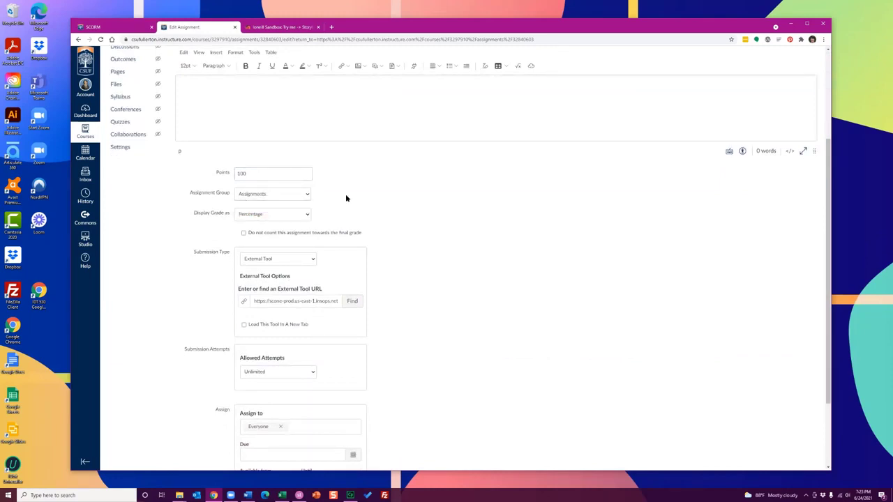
pyautogui.click(289, 217)
pyautogui.click(459, 227)
pyautogui.scroll(-1, 424, 227)
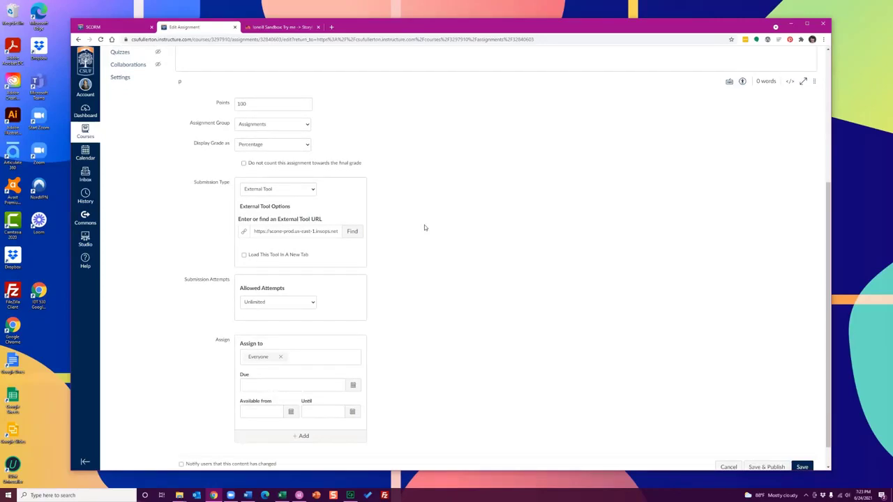
# Check the assignment's points, submission and availability settings, and save the assignment
pyautogui.doubleClick(256, 103)
pyautogui.click(440, 179)
pyautogui.scroll(-1, 362, 241)
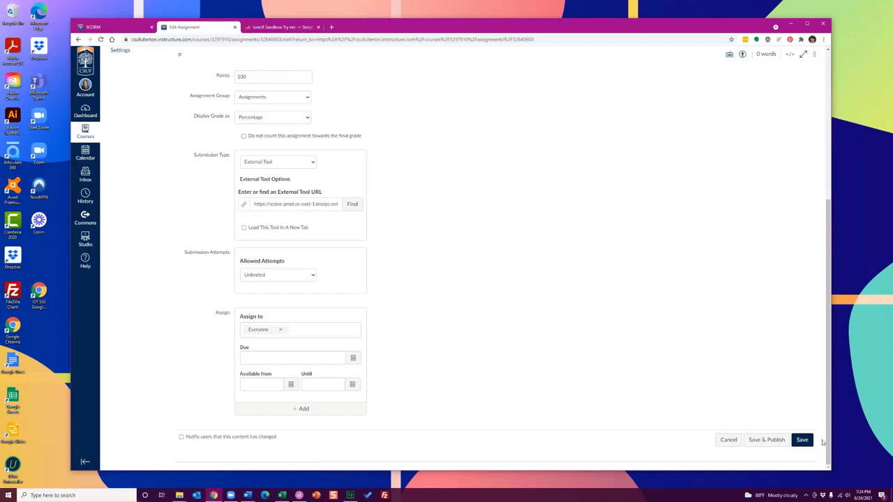
pyautogui.click(802, 440)
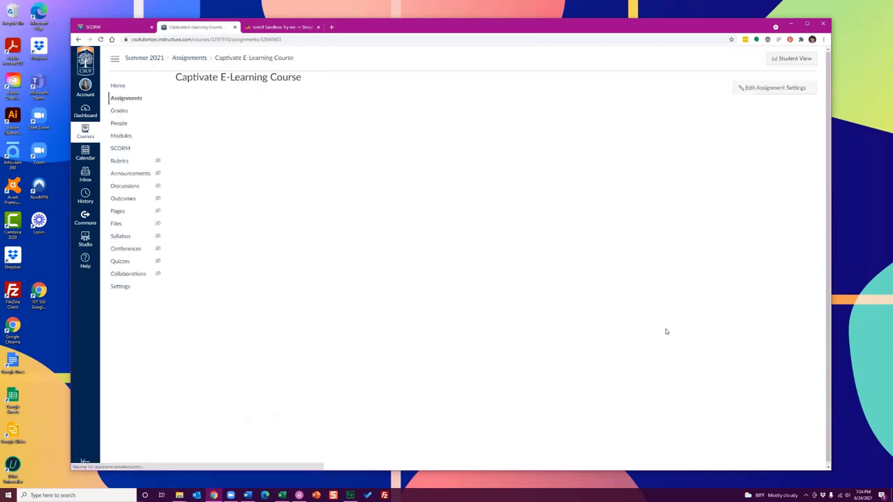
# Return to the course home page and add the Captivate E-Learning Course assignment to the Play Area module
pyautogui.click(123, 86)
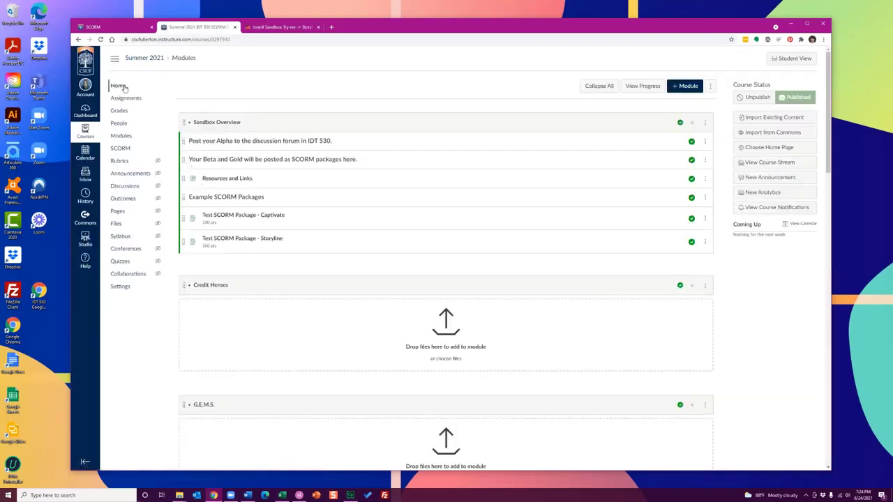
pyautogui.scroll(-2, 241, 86)
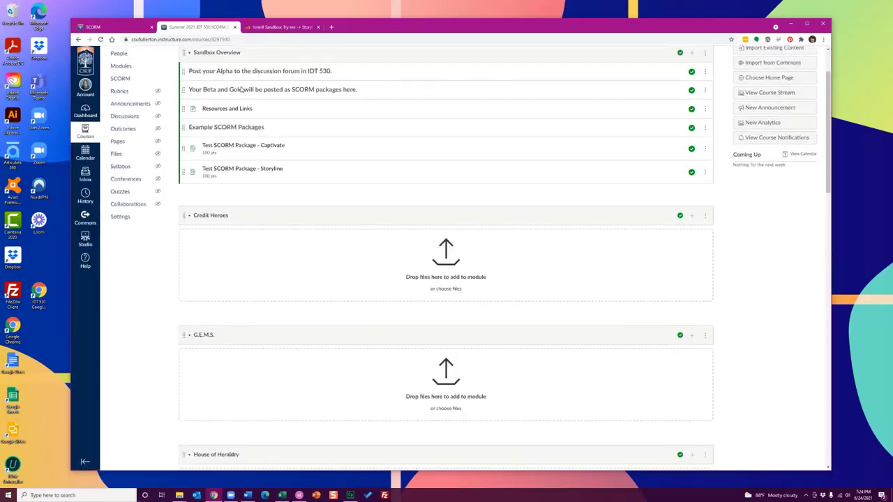
pyautogui.scroll(-7, 241, 88)
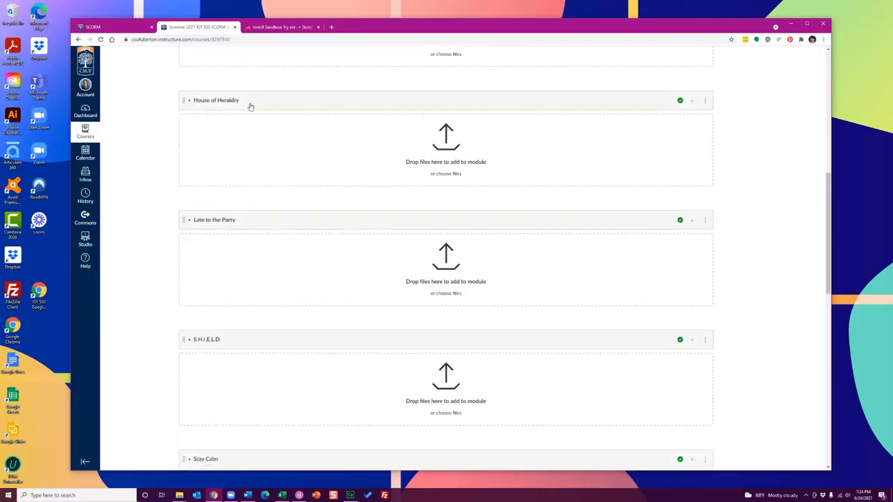
pyautogui.scroll(7, 241, 322)
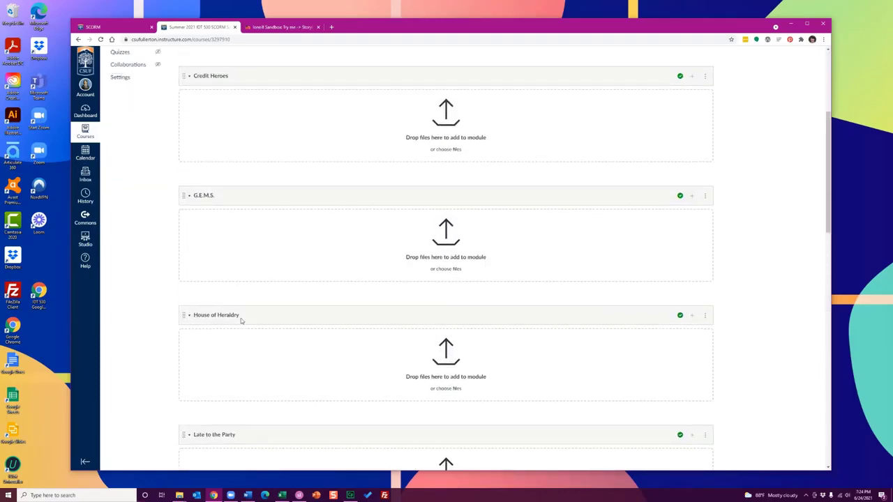
pyautogui.scroll(-10, 241, 321)
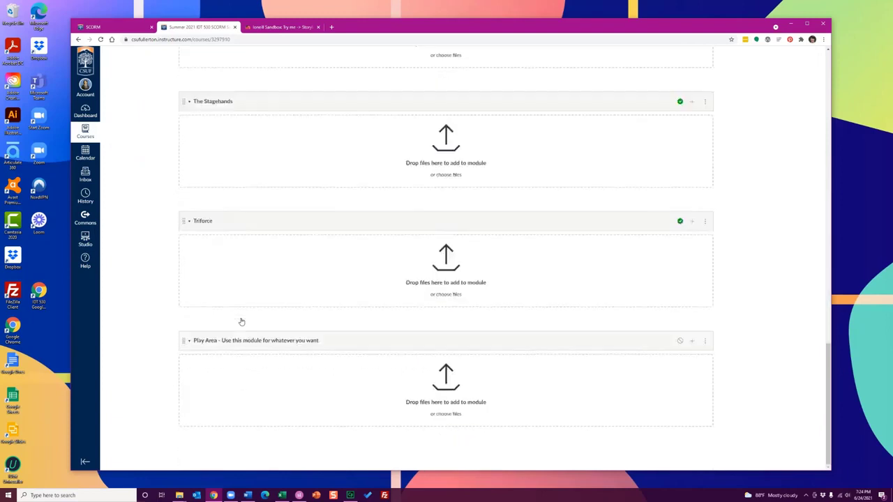
pyautogui.click(692, 342)
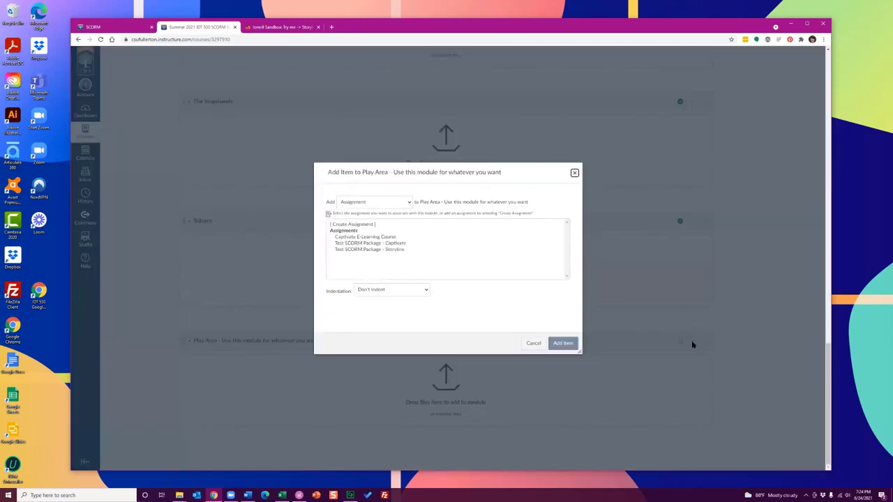
pyautogui.click(361, 201)
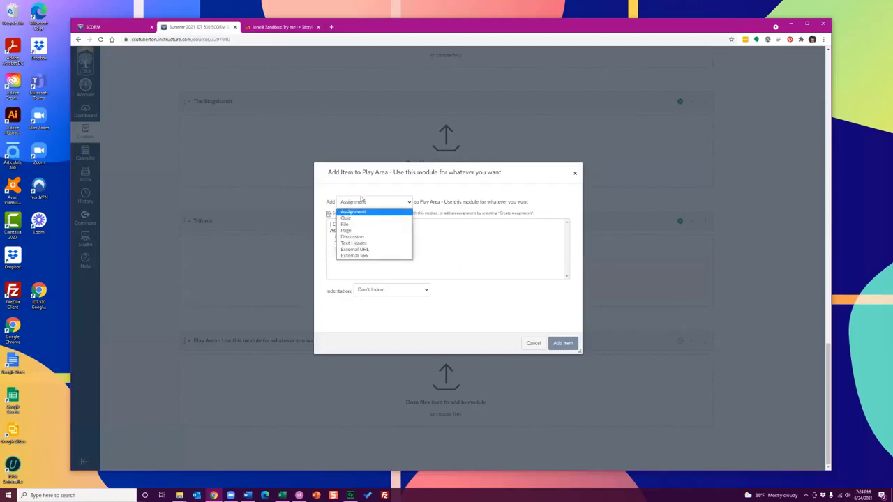
pyautogui.click(361, 198)
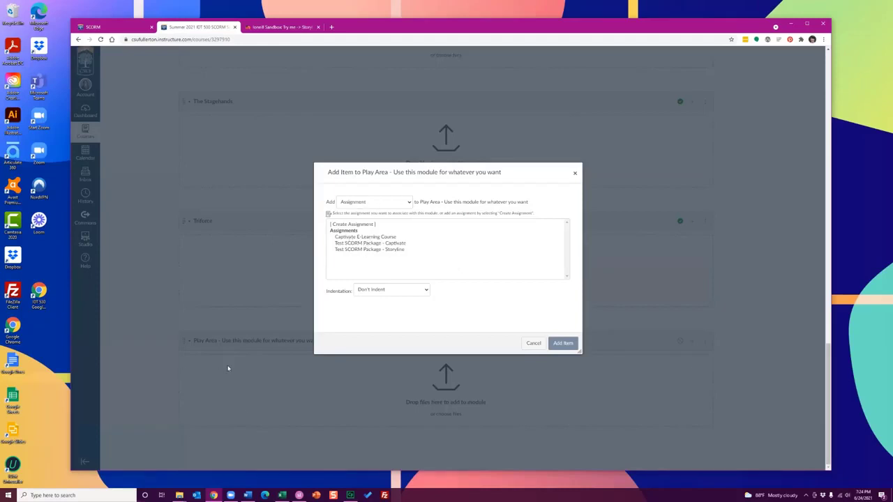
pyautogui.click(373, 238)
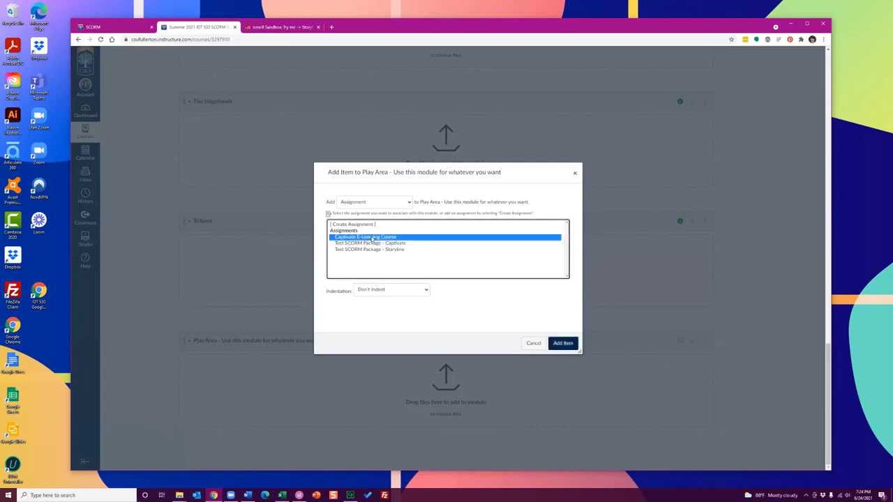
pyautogui.click(568, 344)
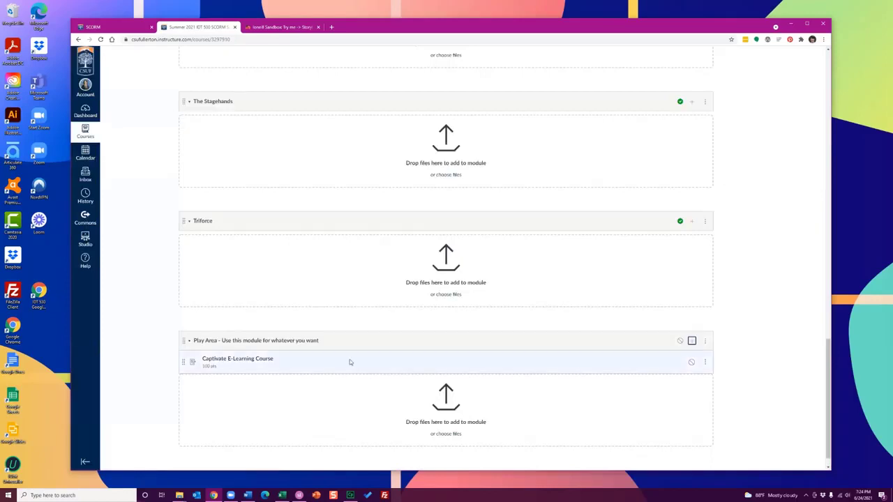
# Publish the Play Area module together with its Captivate E-Learning Course assignment
pyautogui.click(679, 341)
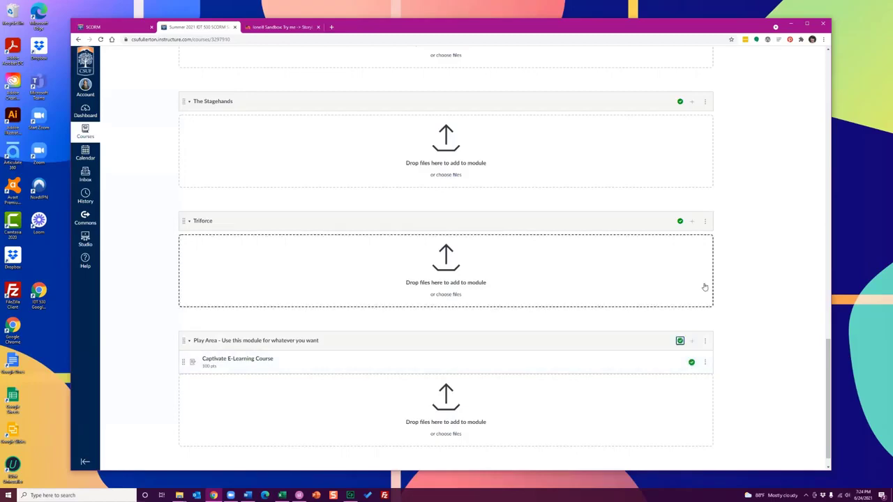
pyautogui.scroll(-2, 702, 286)
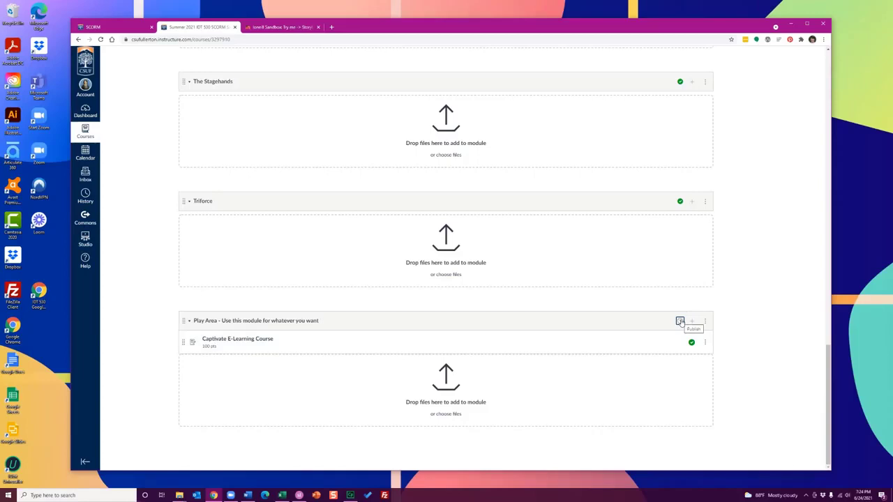
pyautogui.click(680, 321)
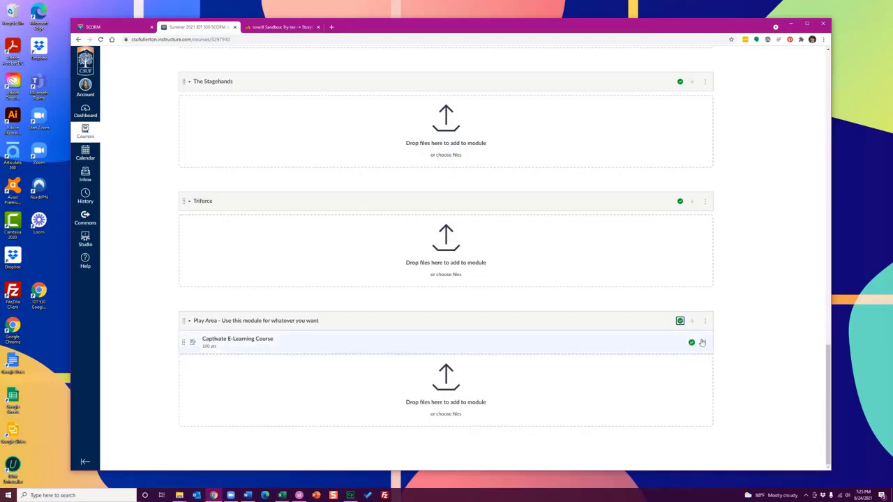
pyautogui.click(750, 346)
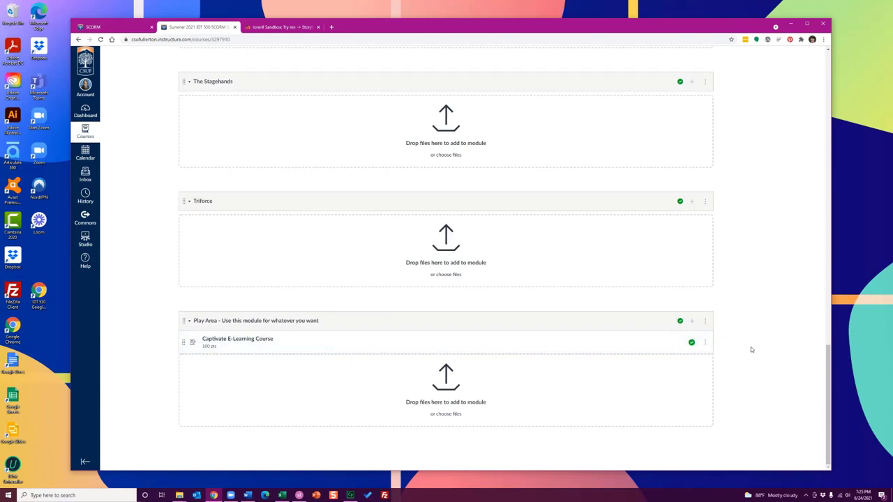
# Enter Student View and open the Captivate E-Learning Course assignment in the Play Area module
pyautogui.scroll(1, 751, 349)
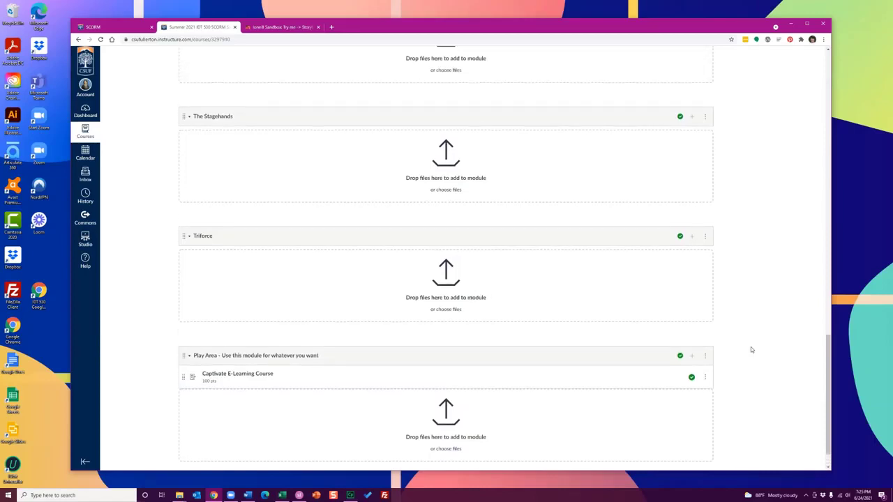
pyautogui.scroll(20, 751, 350)
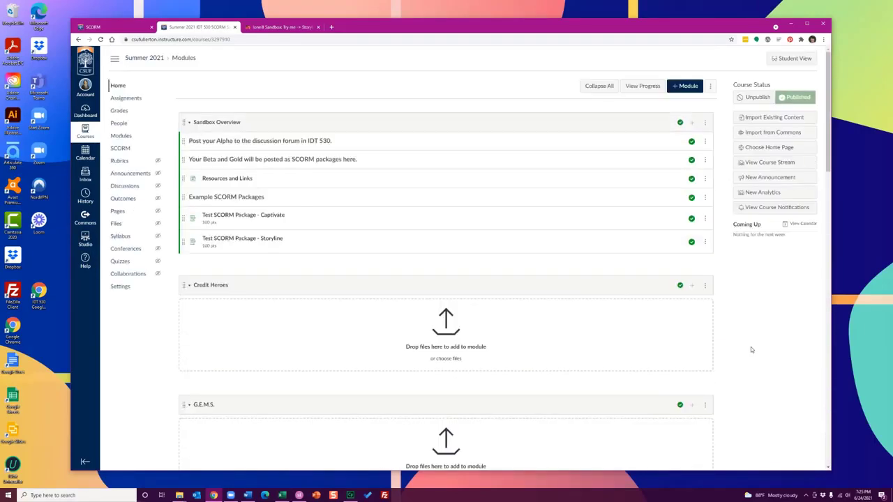
pyautogui.click(788, 59)
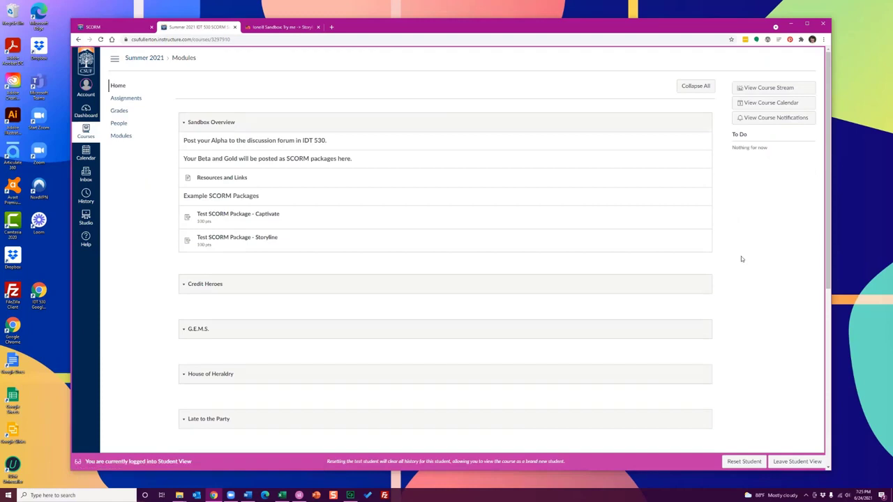
pyautogui.scroll(-5, 741, 259)
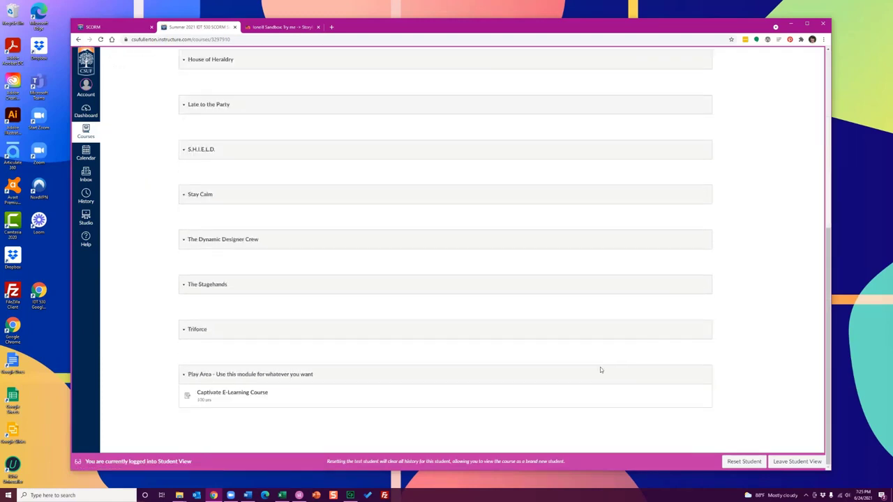
pyautogui.click(234, 395)
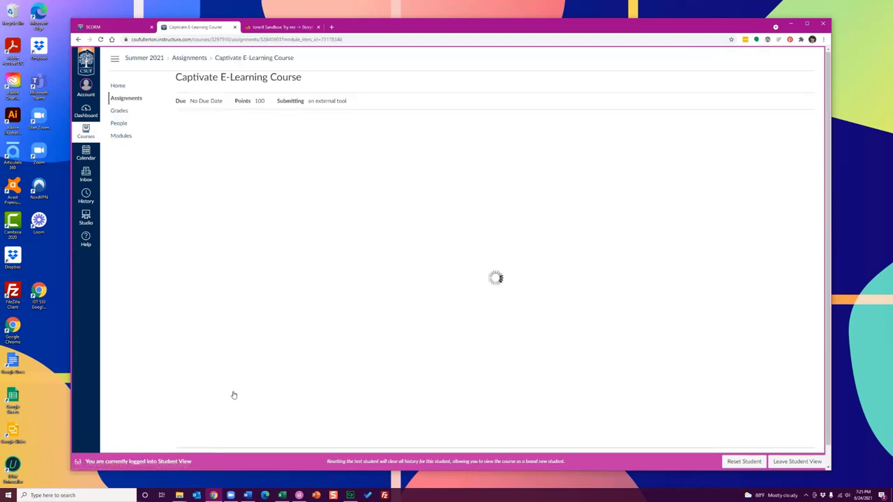
# Take the Captivate course, submitting C) IDT 530 for the multiple-choice question, skipping the survey question, and exiting to Canvas
pyautogui.click(493, 229)
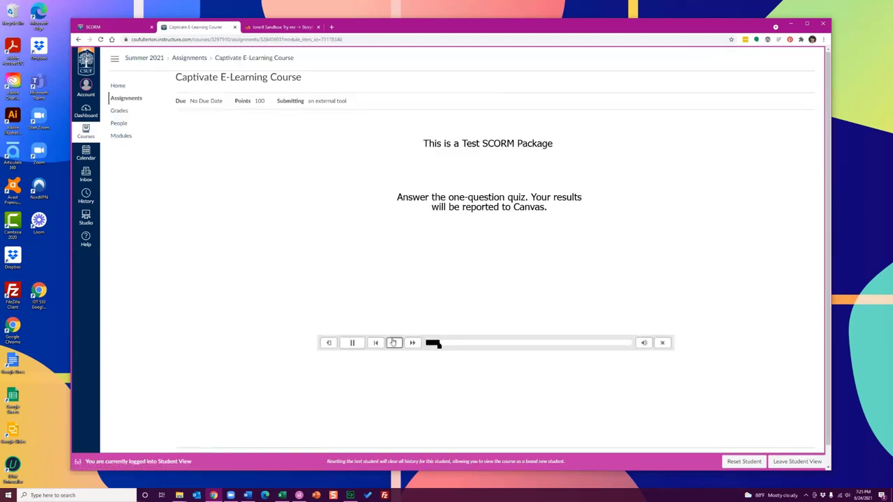
pyautogui.click(366, 200)
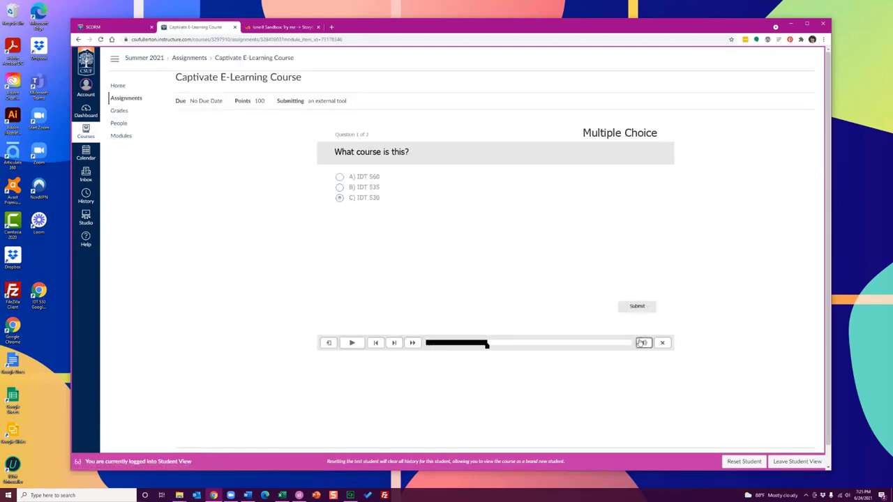
pyautogui.click(634, 307)
pyautogui.click(394, 342)
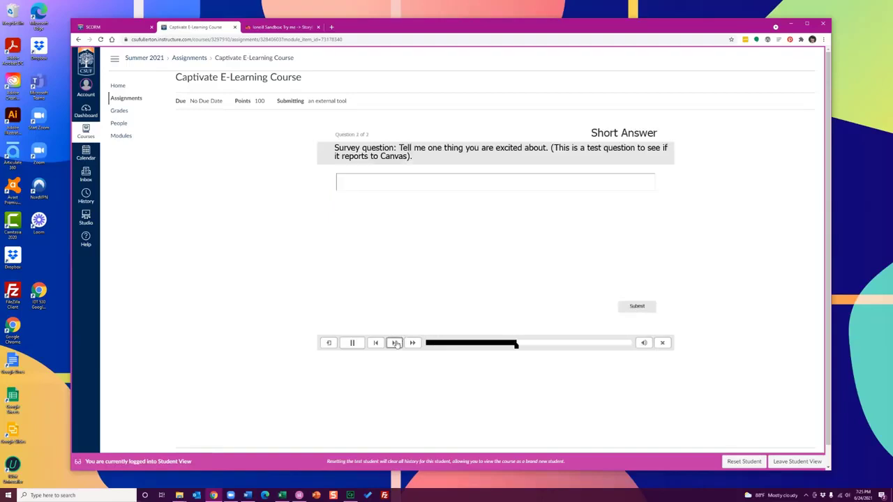
pyautogui.click(395, 342)
pyautogui.click(395, 342)
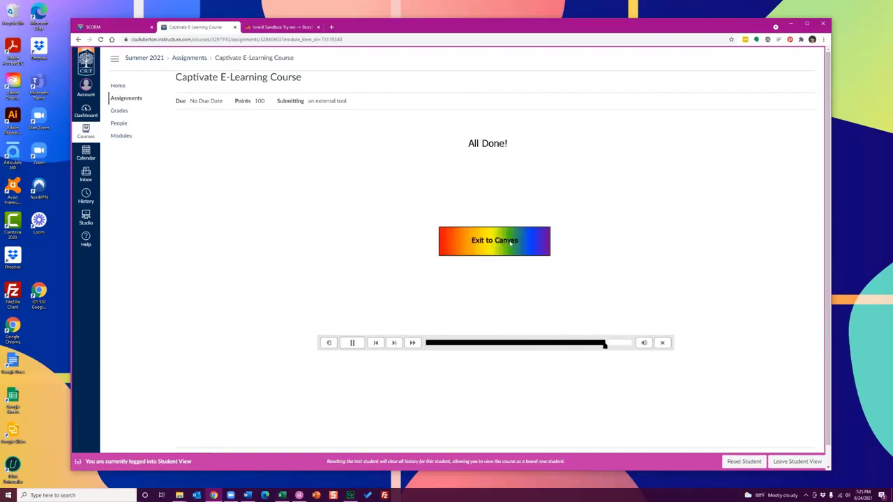
pyautogui.click(488, 238)
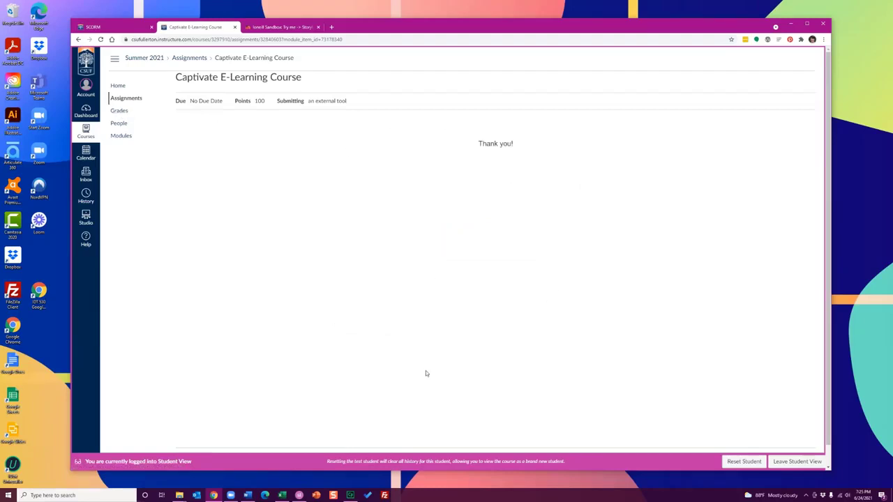
# Check the test student's grades and open the submission details for the Captivate E-Learning Course
pyautogui.click(120, 113)
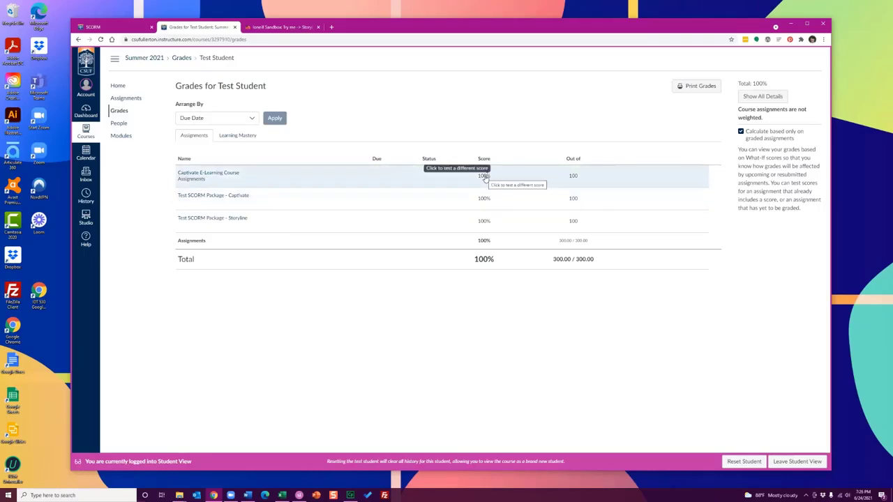
pyautogui.moveTo(525, 28); pyautogui.dragTo(524, 29)
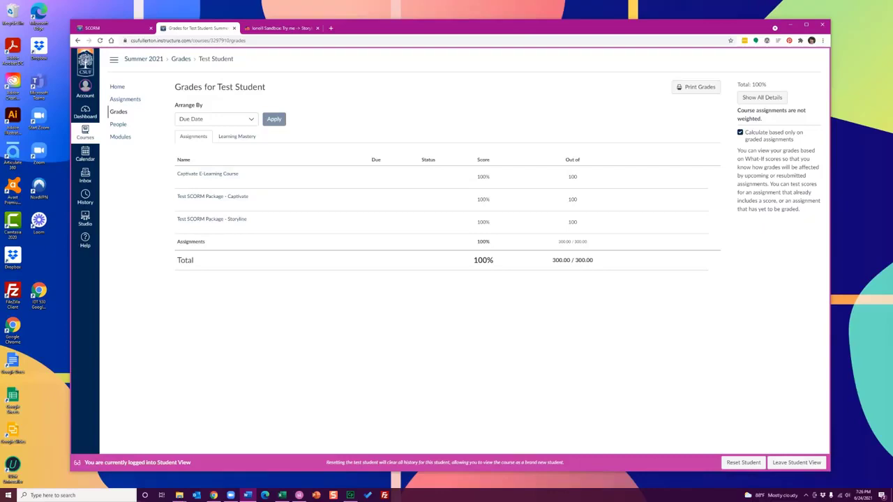
pyautogui.click(218, 176)
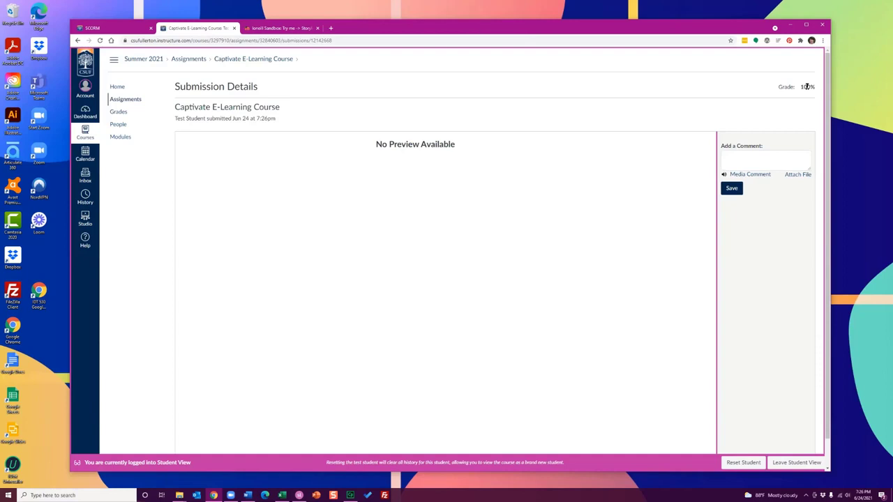
# Leave Student View and examine the Captivate E-Learning Course assignment information and student list in the course gradebook
pyautogui.click(795, 464)
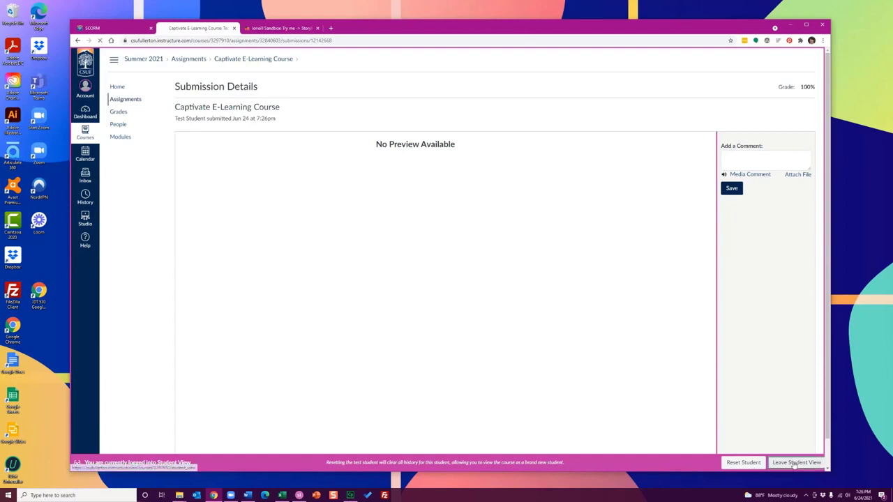
pyautogui.click(120, 112)
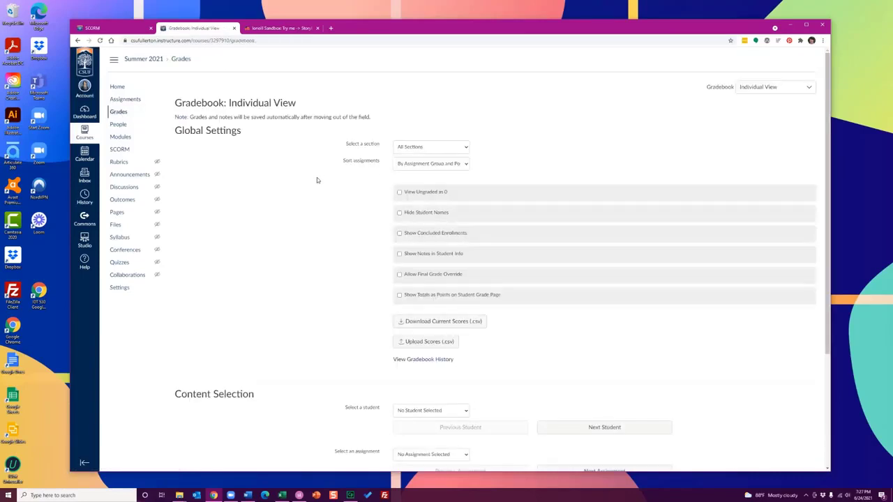
pyautogui.scroll(-3, 317, 180)
pyautogui.click(432, 298)
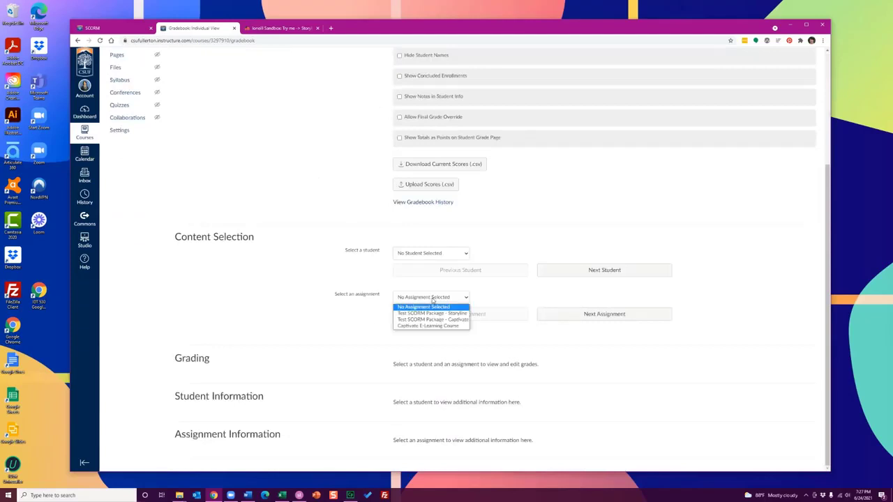
pyautogui.scroll(3, 351, 263)
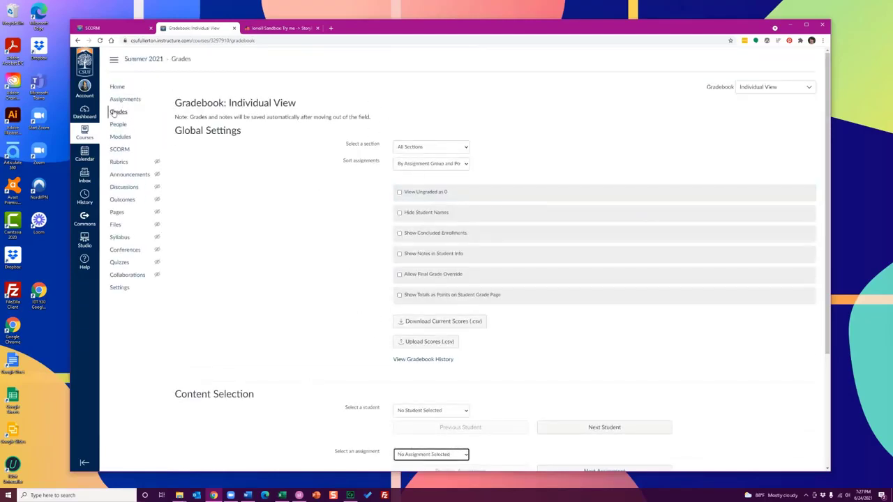
pyautogui.scroll(-3, 327, 147)
pyautogui.click(426, 298)
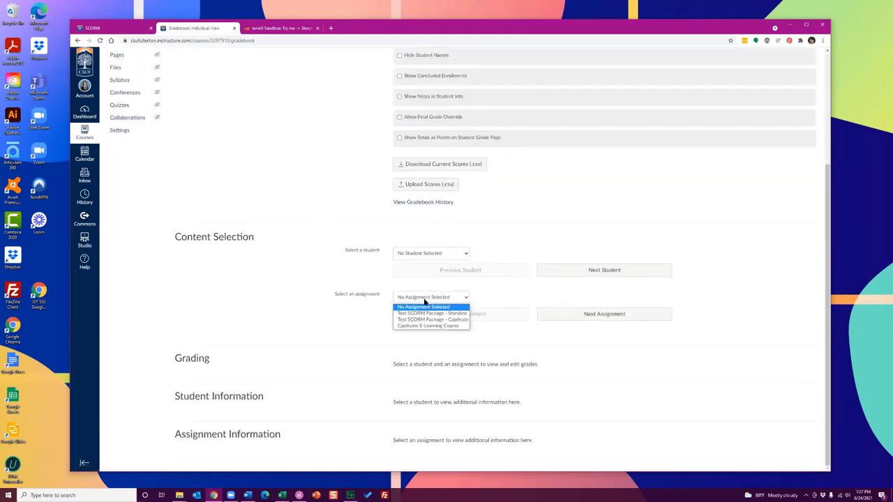
pyautogui.click(424, 325)
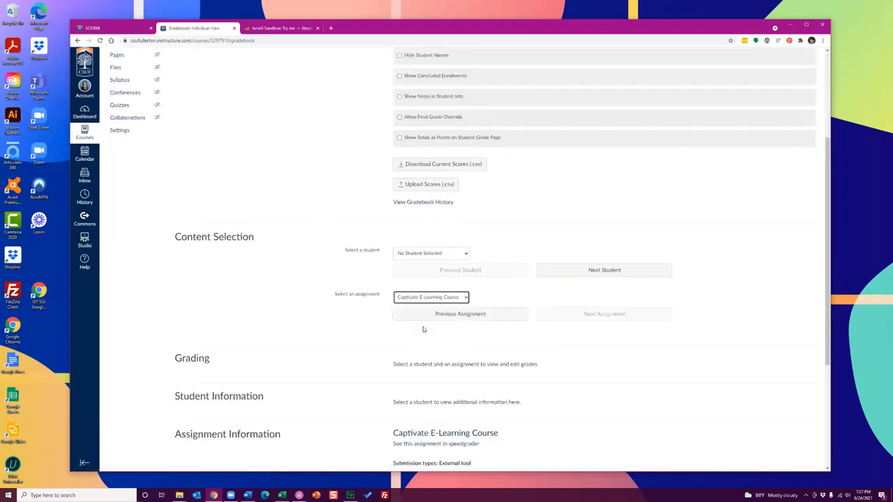
pyautogui.scroll(-3, 326, 273)
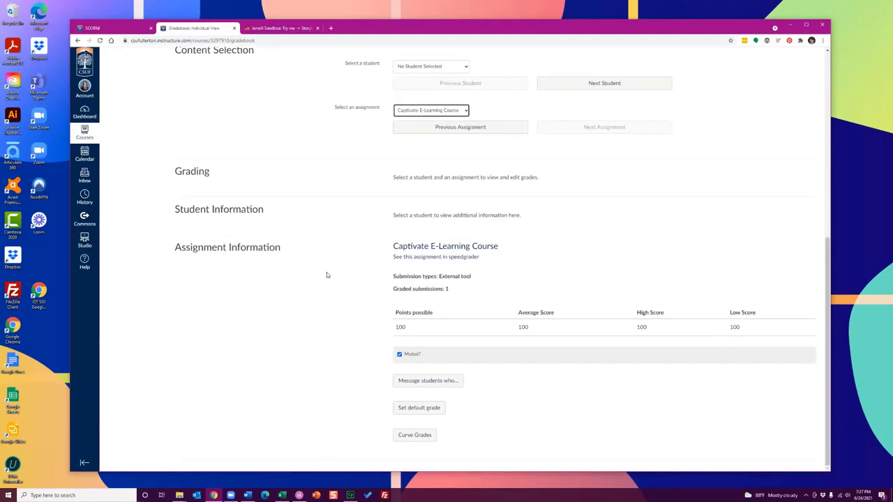
pyautogui.click(431, 67)
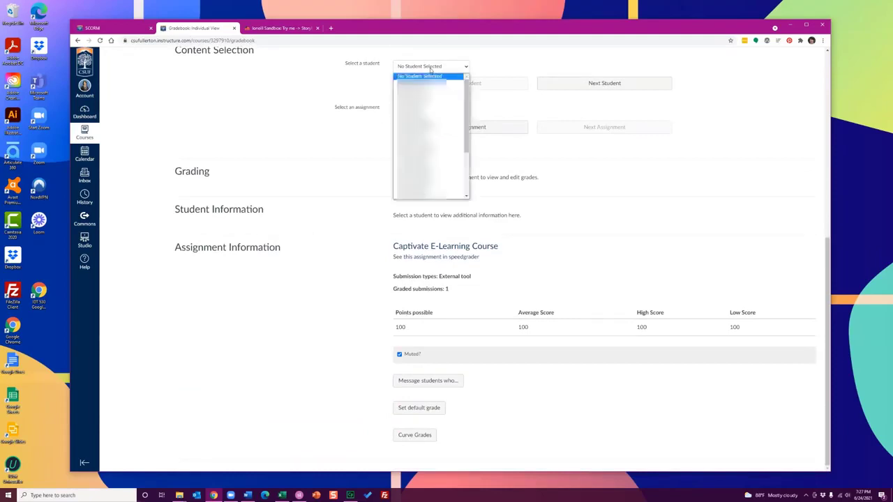
pyautogui.click(376, 79)
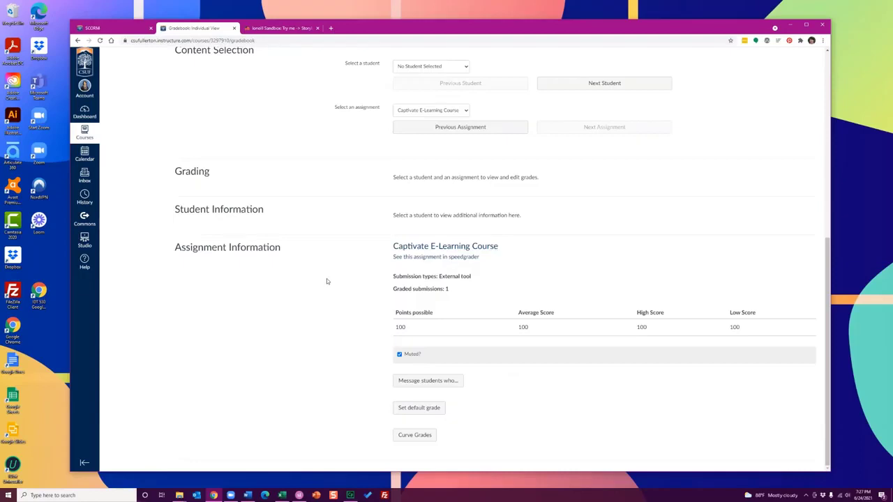
# Open the Captivate E-Learning Course assignment, inspect it in SpeedGrader, and close SpeedGrader
pyautogui.click(431, 249)
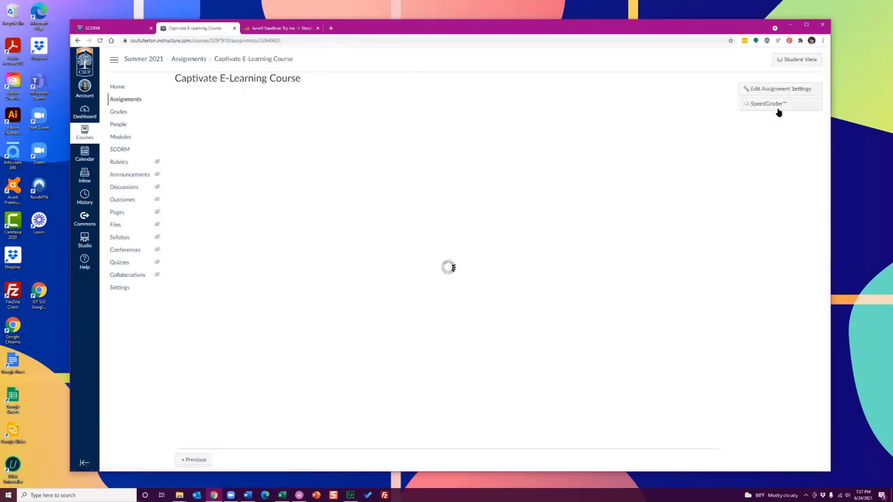
pyautogui.click(770, 108)
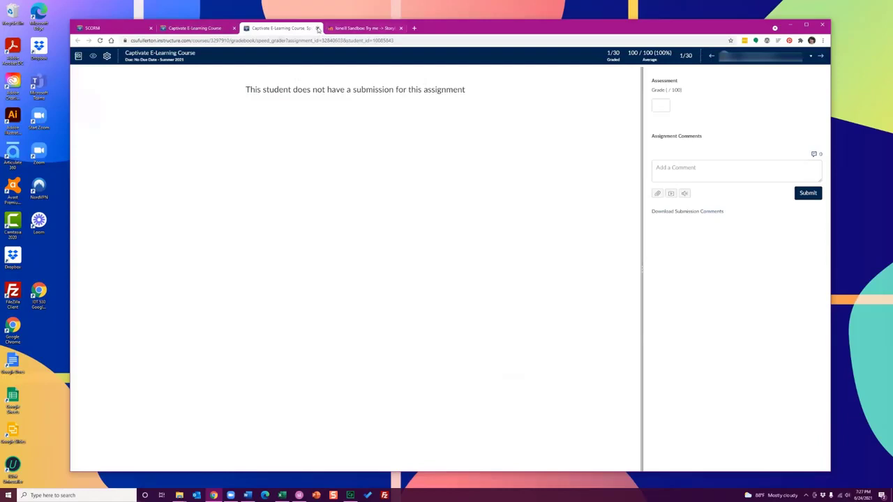
pyautogui.click(317, 28)
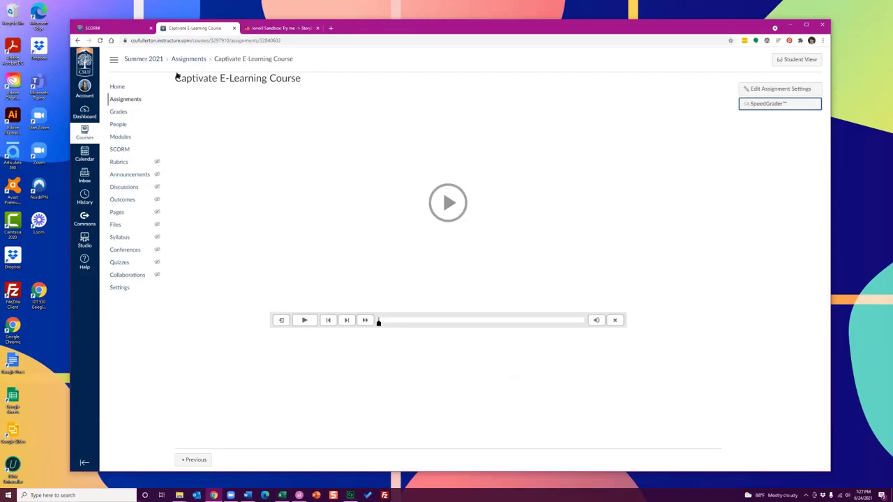
pyautogui.click(78, 40)
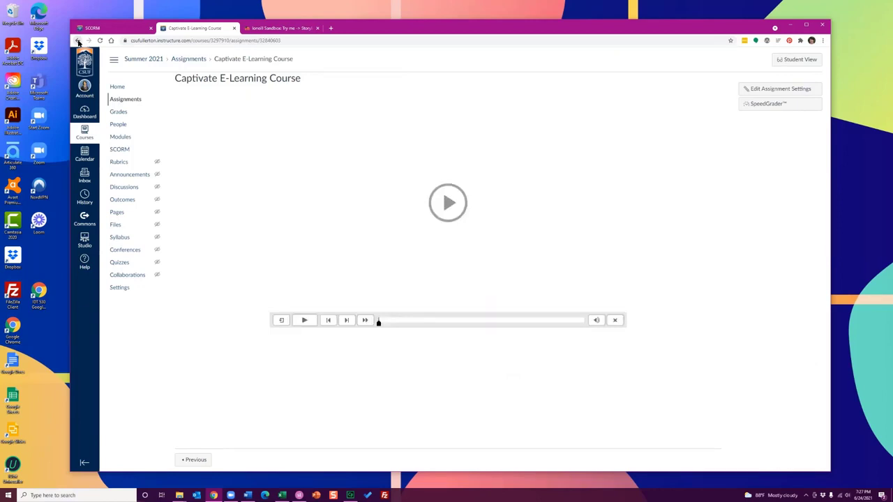
# Return to the course home page and remove the Captivate E-Learning Course assignment from the Play Area module
pyautogui.click(119, 88)
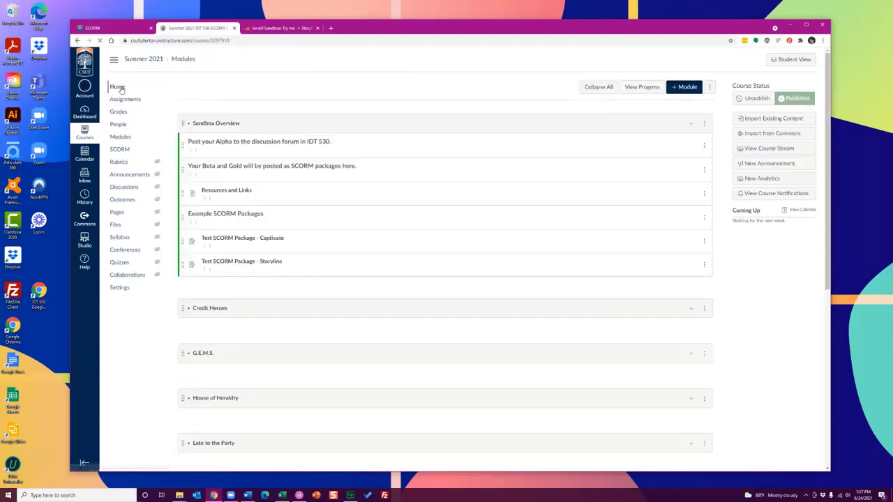
pyautogui.click(124, 150)
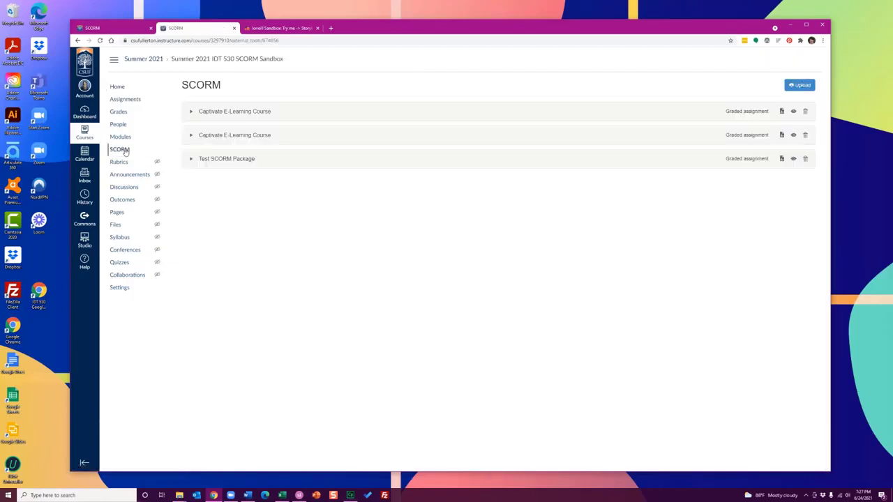
pyautogui.click(118, 86)
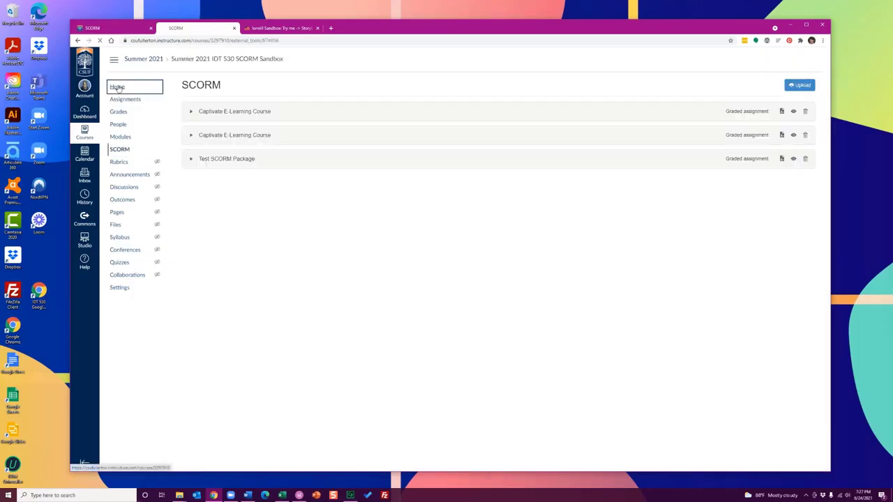
pyautogui.scroll(-20, 419, 192)
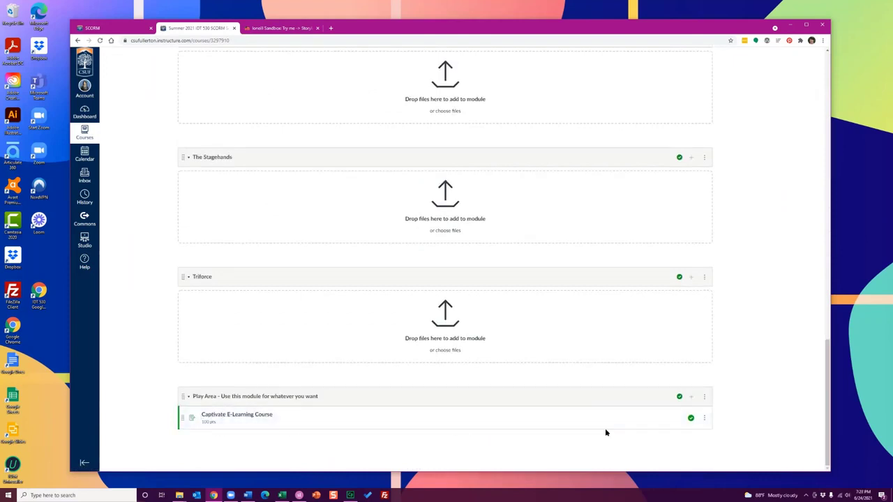
pyautogui.click(704, 419)
pyautogui.click(705, 363)
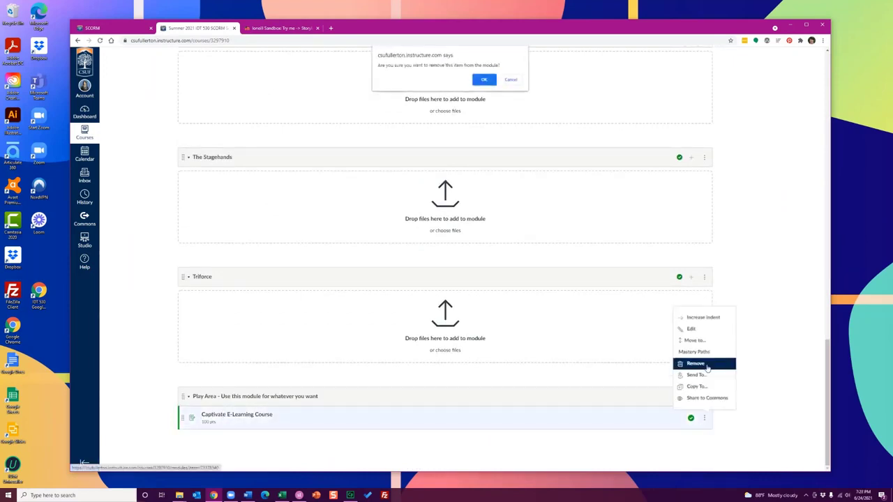
pyautogui.click(484, 80)
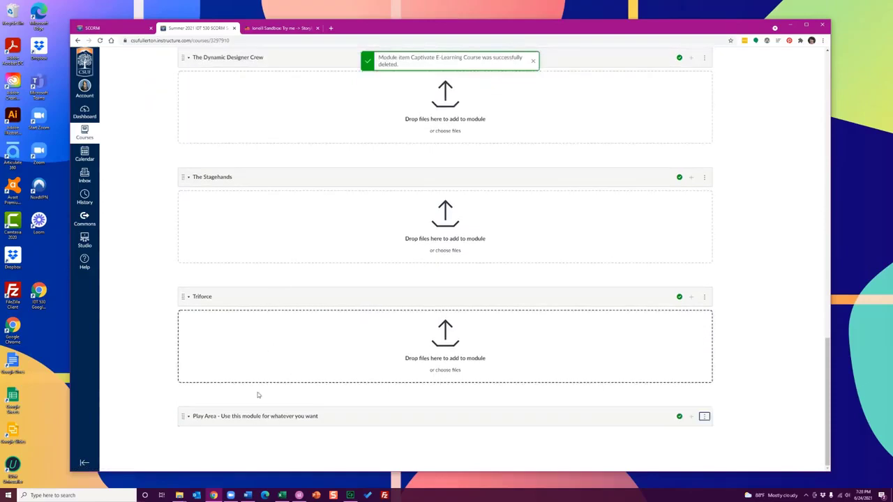
# Delete the first Captivate E-Learning Course package from the course's SCORM package list
pyautogui.scroll(10, 314, 419)
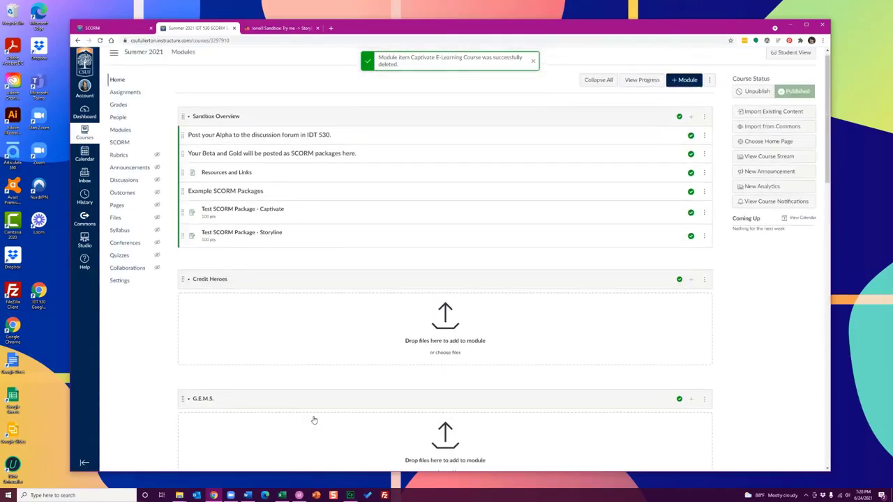
pyautogui.click(120, 151)
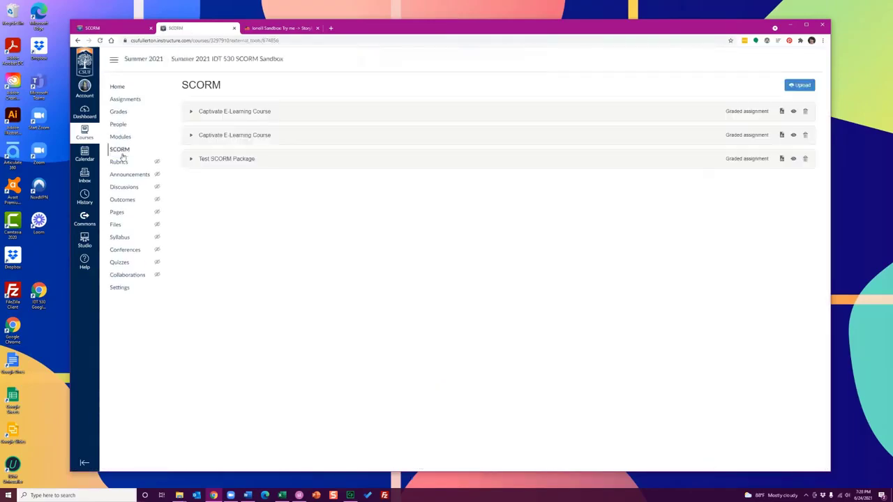
pyautogui.click(805, 112)
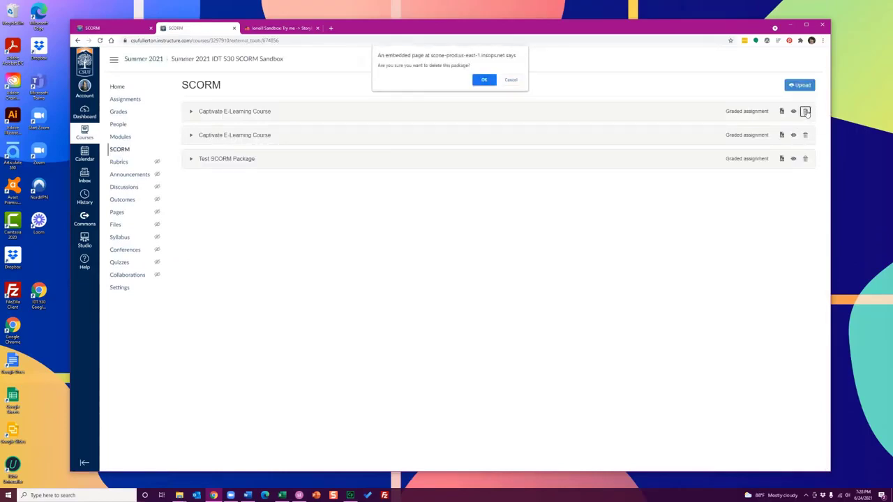
pyautogui.click(484, 80)
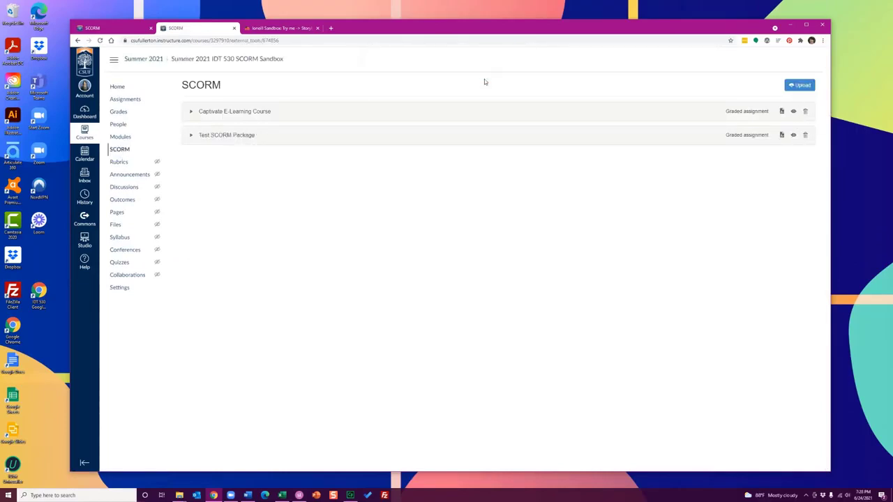
pyautogui.click(799, 85)
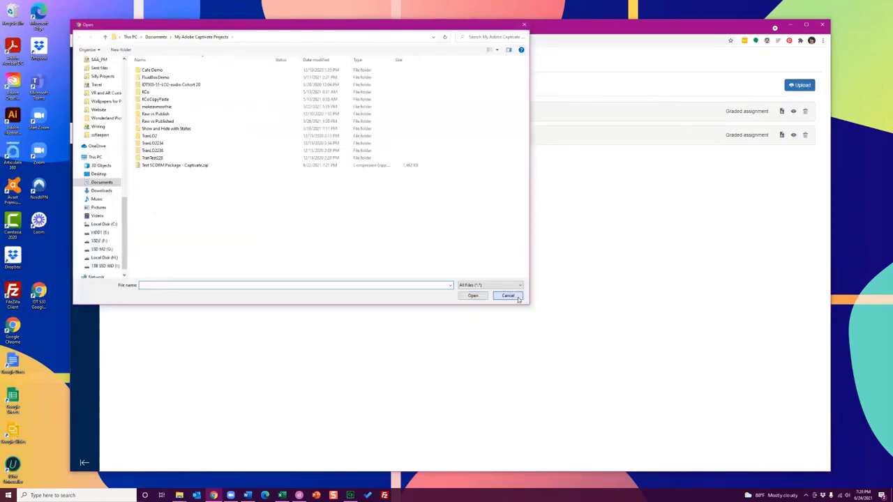
pyautogui.click(508, 296)
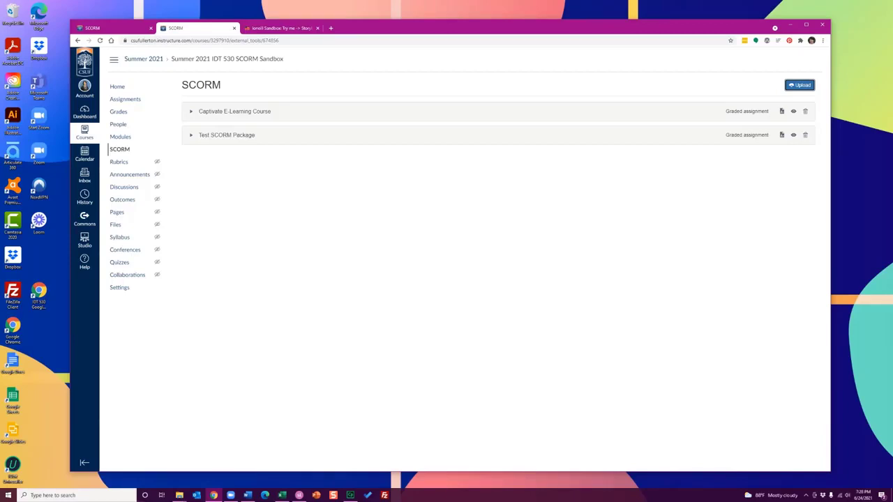
pyautogui.press('XF86AudioLowerVolume')
pyautogui.press('XF86AudioLowerVolume')
pyautogui.press('XF86AudioLowerVolume')
pyautogui.press('XF86AudioLowerVolume')
pyautogui.press('XF86AudioLowerVolume')
pyautogui.press('XF86AudioLowerVolume')
pyautogui.press('XF86AudioLowerVolume')
pyautogui.press('XF86AudioLowerVolume')
pyautogui.press('XF86AudioLowerVolume')
pyautogui.press('XF86AudioLowerVolume')
pyautogui.press('XF86AudioLowerVolume')
# Edit the Captivate test package's assignment, prefixing its name with the instructor's first name and "Object -", and save it
pyautogui.click(782, 112)
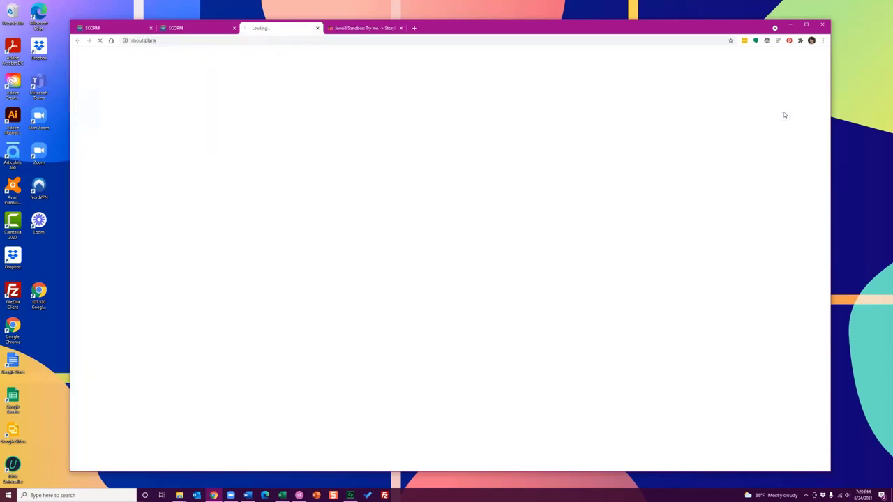
pyautogui.click(776, 91)
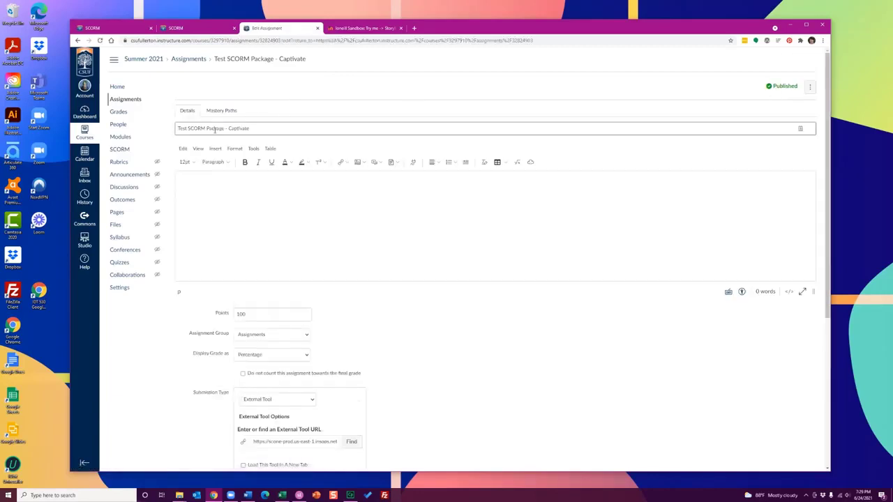
pyautogui.tripleClick(215, 129)
pyautogui.press('Home')
pyautogui.write("Lindsay's Ol")
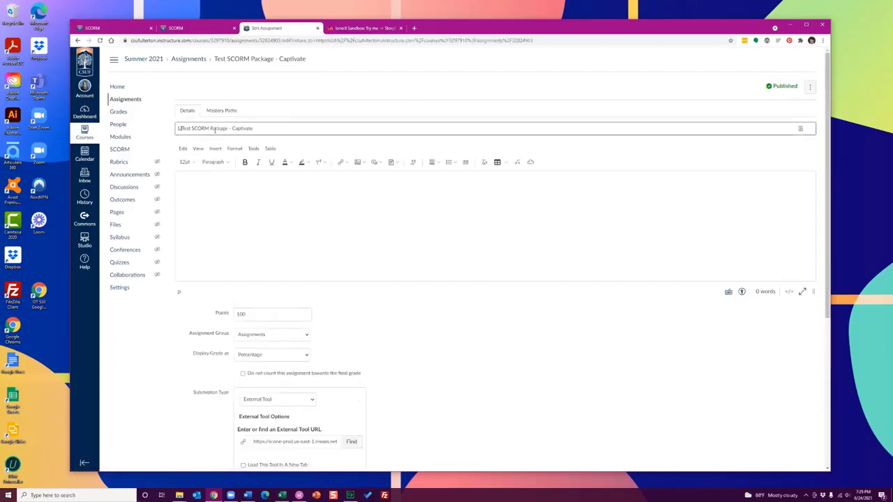
pyautogui.write('d')
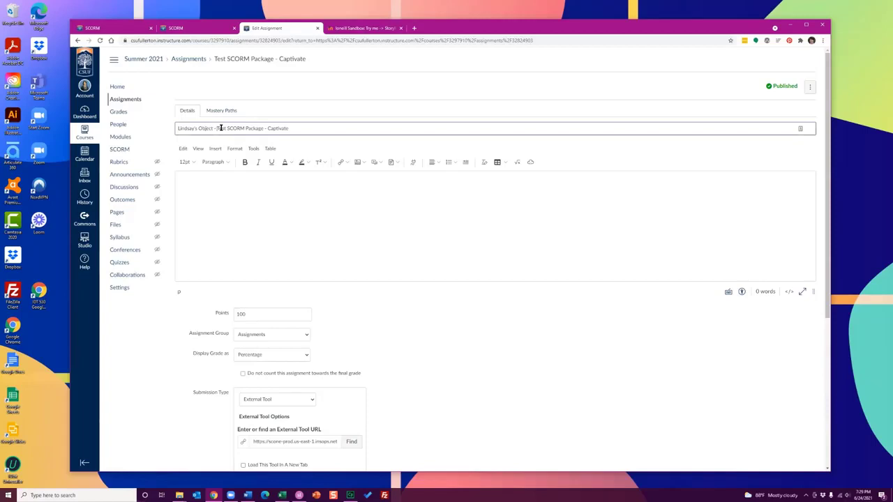
pyautogui.scroll(-5, 477, 295)
pyautogui.click(801, 440)
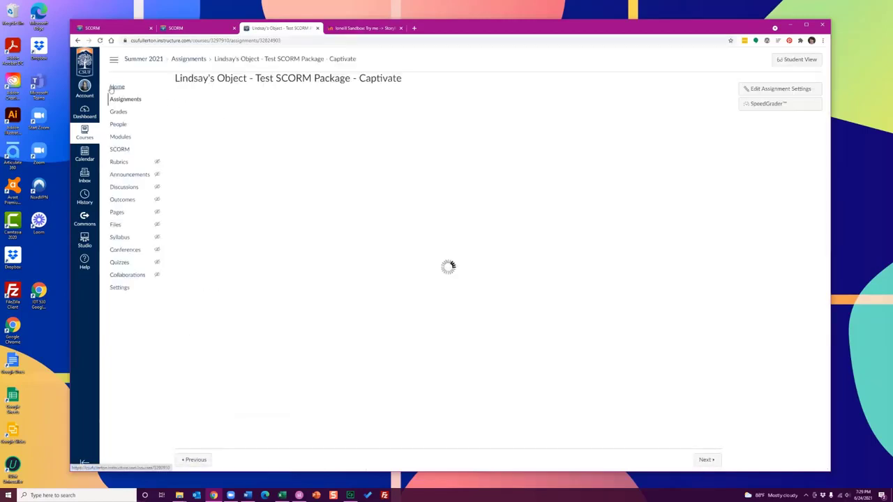
# Return to the course's SCORM package list and reload it to check the package titles
pyautogui.click(121, 151)
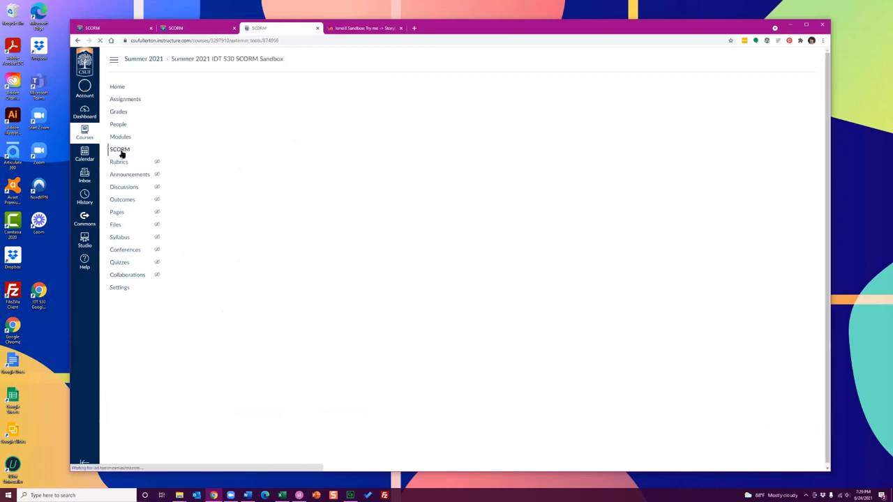
pyautogui.click(256, 41)
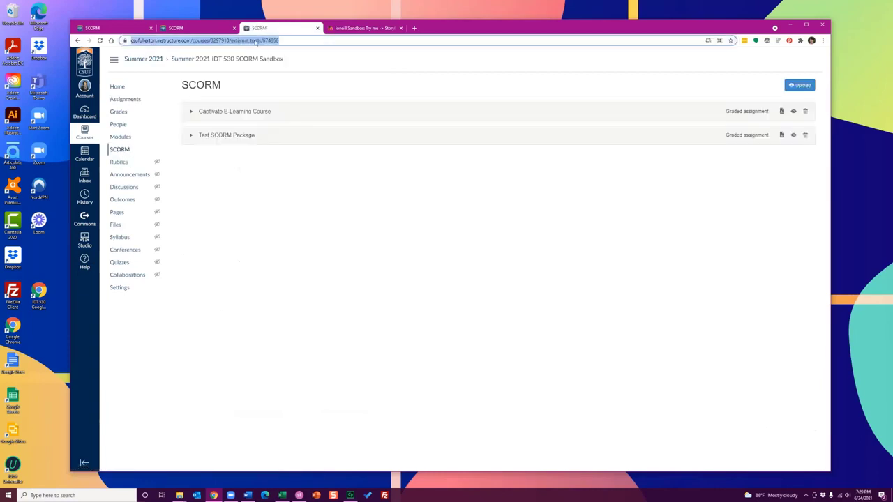
pyautogui.press('Return')
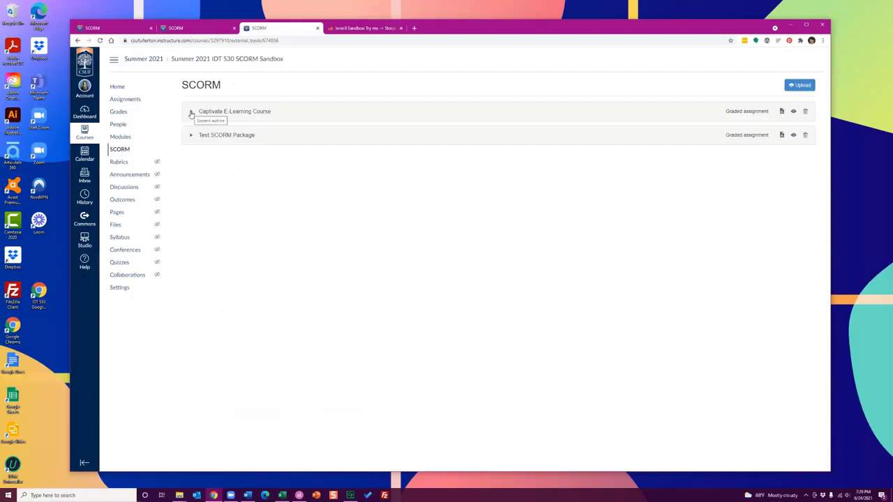
# Switch to Captivate, start publishing to the computer, and prefix the project title with "Team Name -"
pyautogui.click(350, 495)
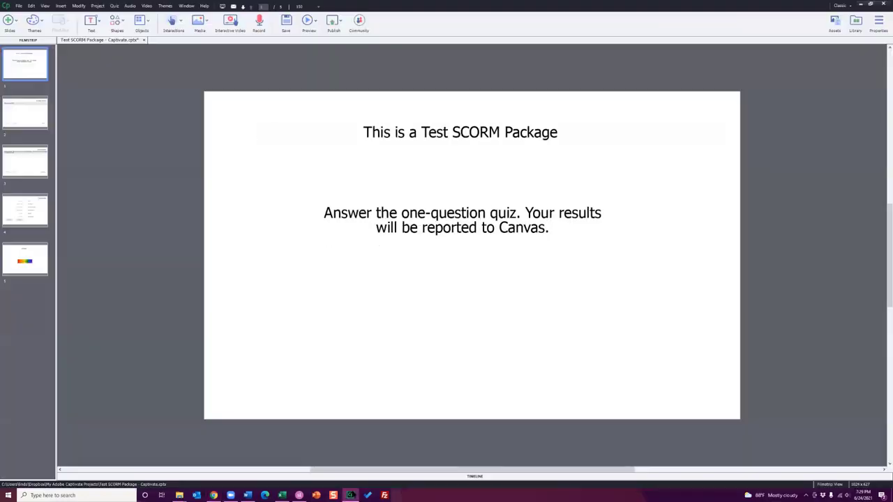
pyautogui.click(337, 21)
pyautogui.click(344, 48)
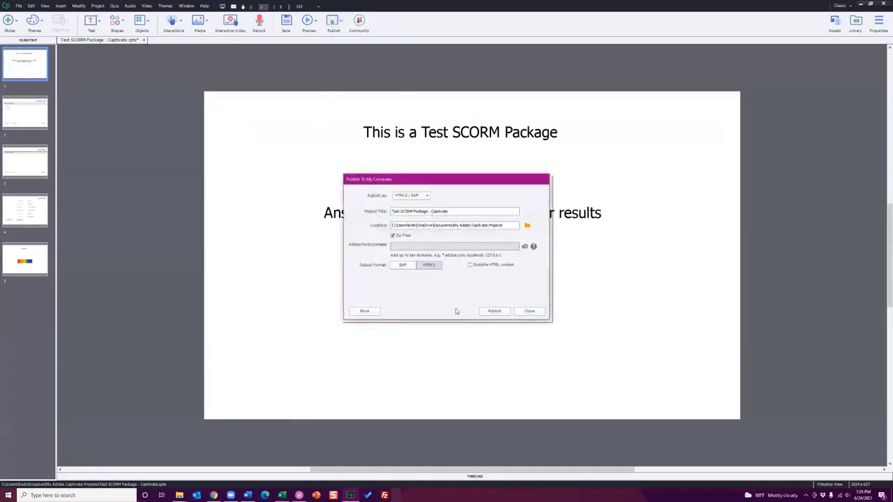
pyautogui.doubleClick(406, 210)
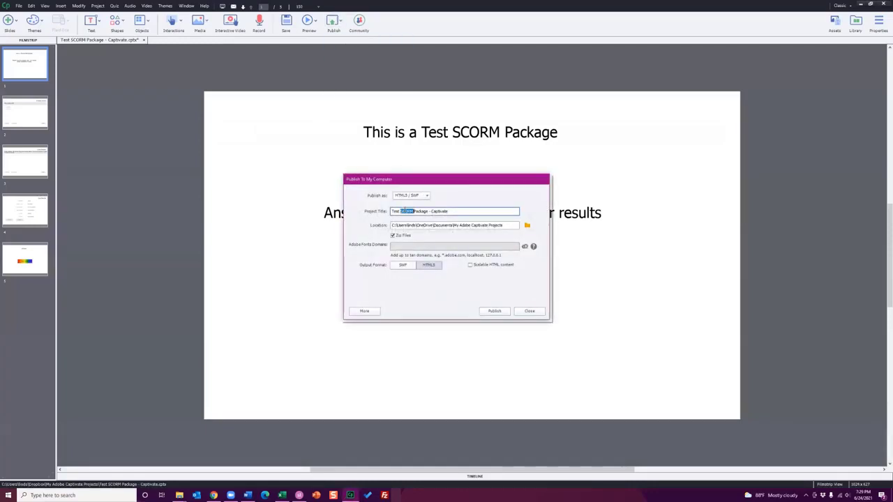
pyautogui.hotkey('ctrl', 'a')
pyautogui.press('Home')
pyautogui.write('Team Name -')
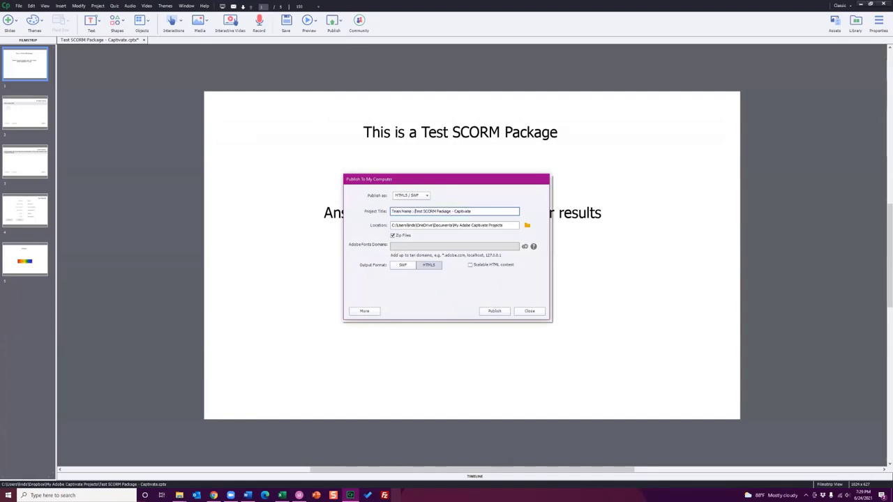
# Switch to Storyline, start publishing the project, and add a "Team Name" prefix to the publish title
pyautogui.click(299, 495)
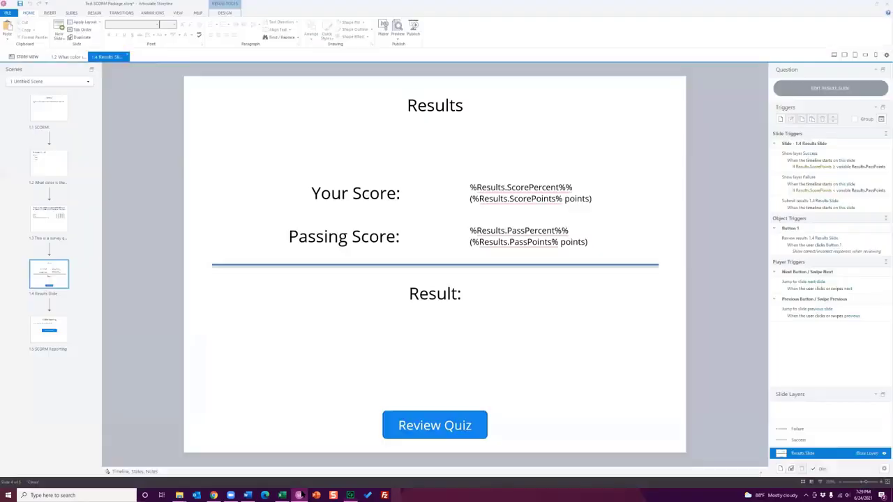
pyautogui.click(413, 31)
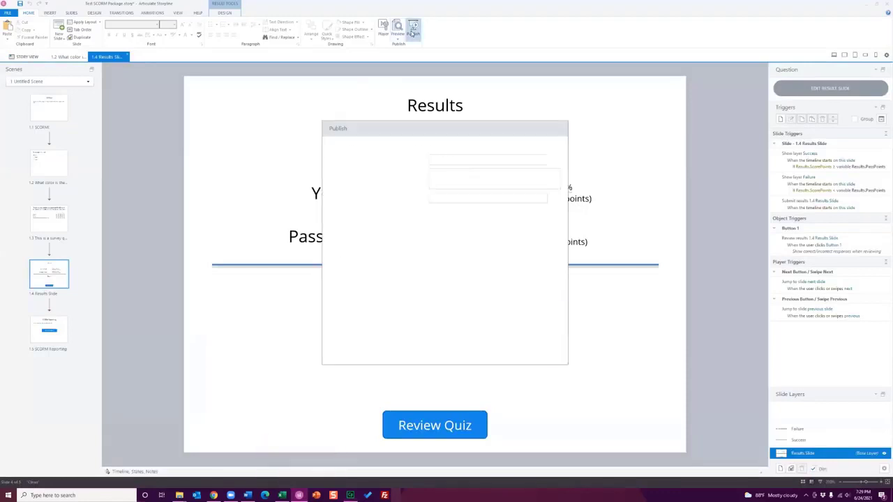
pyautogui.moveTo(483, 161); pyautogui.dragTo(417, 164)
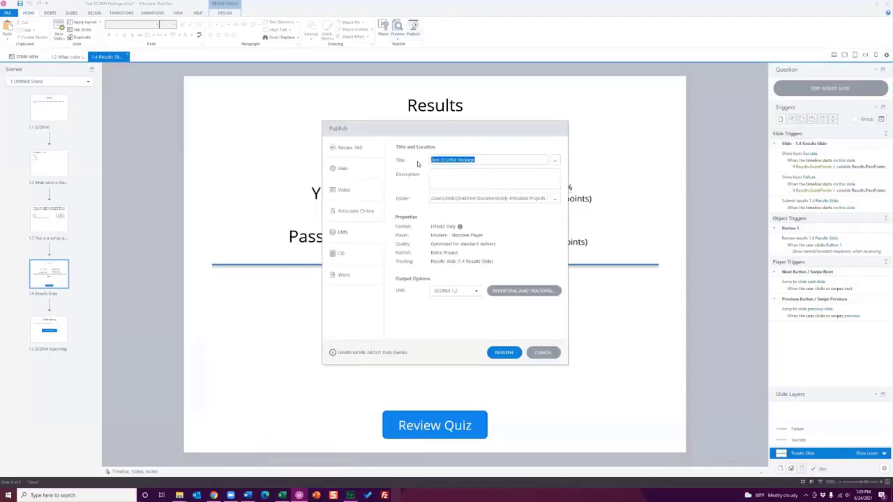
pyautogui.press('Home')
pyautogui.write('Team Name :')
# Cancel publishing in Storyline and Captivate and minimize both programs, leaving the browser's SCORM list in view
pyautogui.click(213, 495)
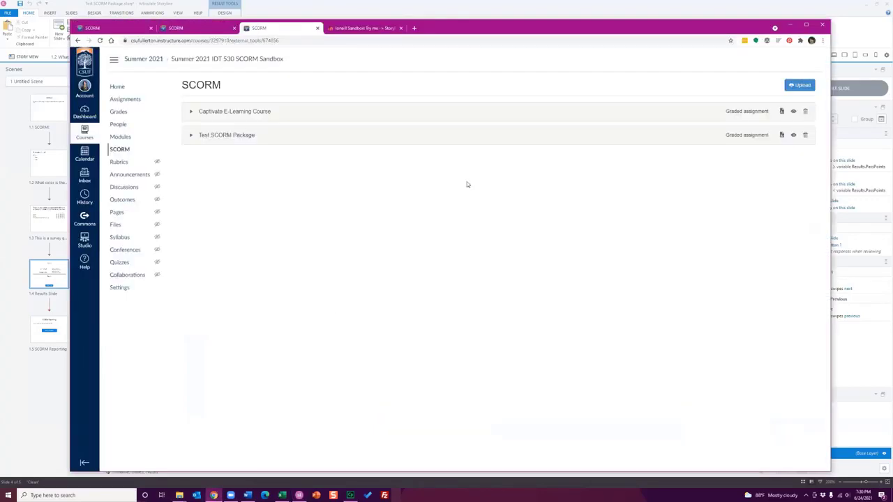
pyautogui.moveTo(513, 27); pyautogui.dragTo(537, 34)
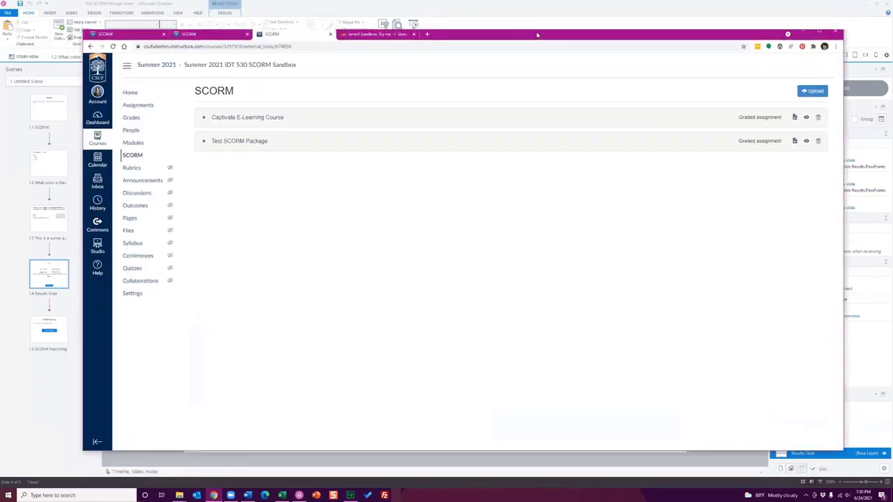
pyautogui.click(864, 9)
pyautogui.click(542, 352)
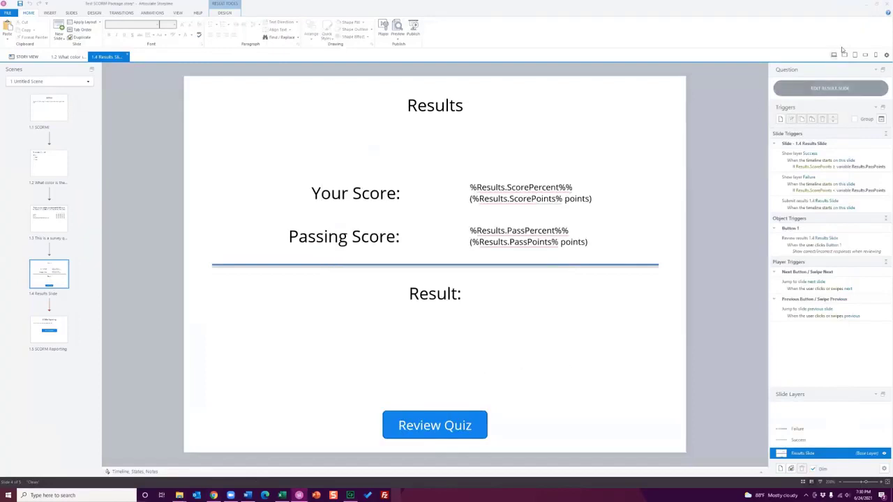
pyautogui.click(864, 5)
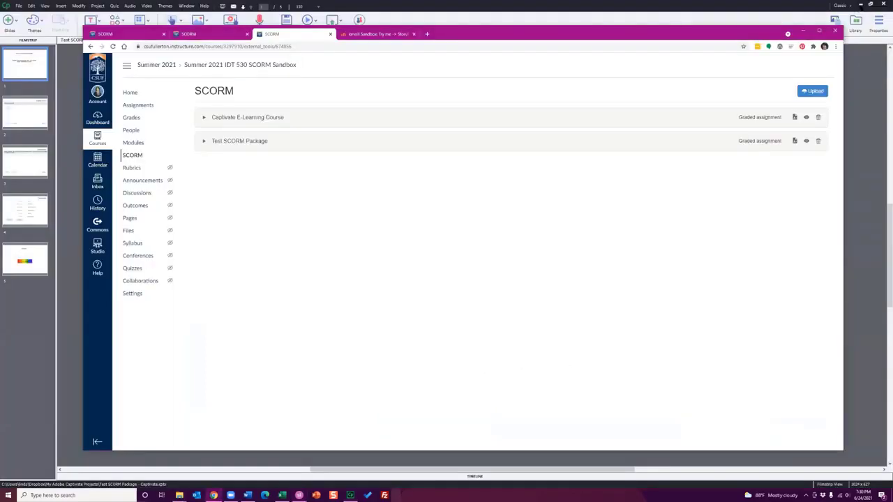
pyautogui.click(857, 10)
pyautogui.click(545, 312)
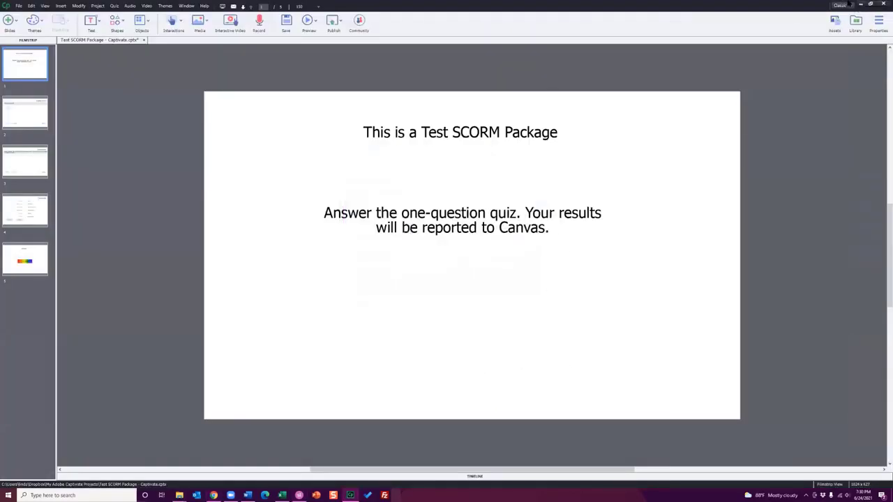
pyautogui.click(859, 4)
pyautogui.moveTo(726, 39); pyautogui.dragTo(706, 39)
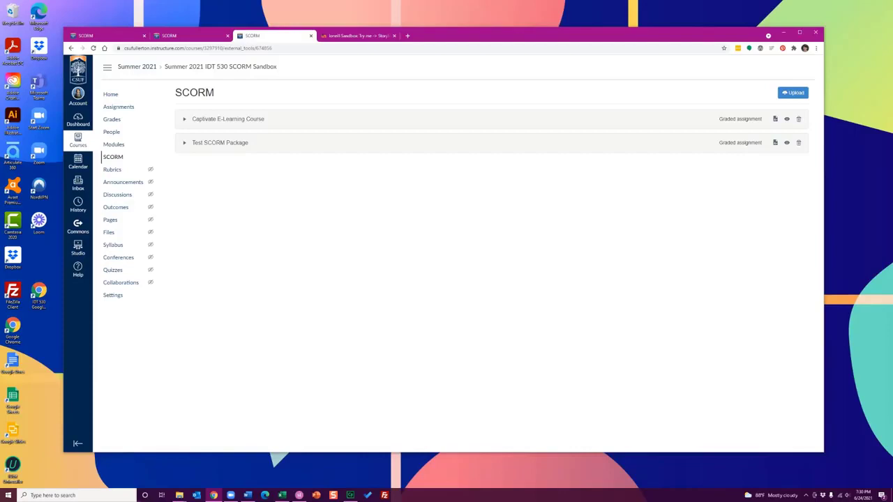
# Open the course home page, preview it in Student View, and return to the instructor view
pyautogui.click(122, 97)
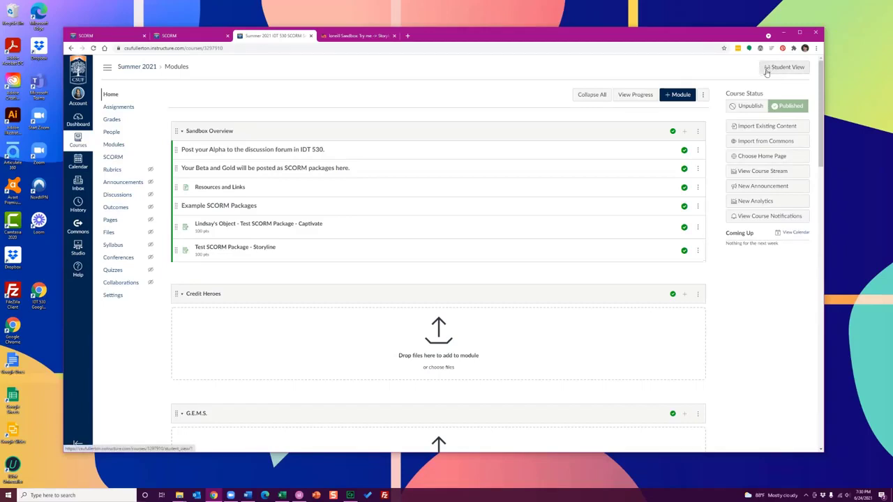
pyautogui.click(788, 67)
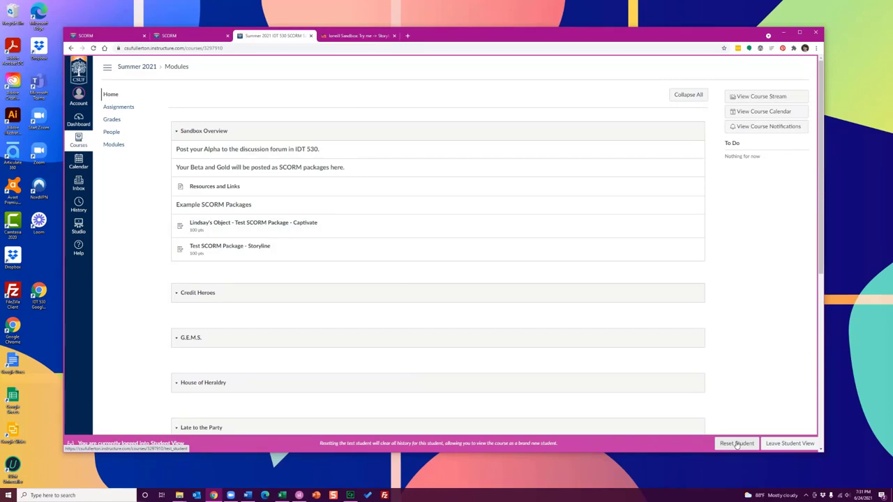
pyautogui.click(777, 444)
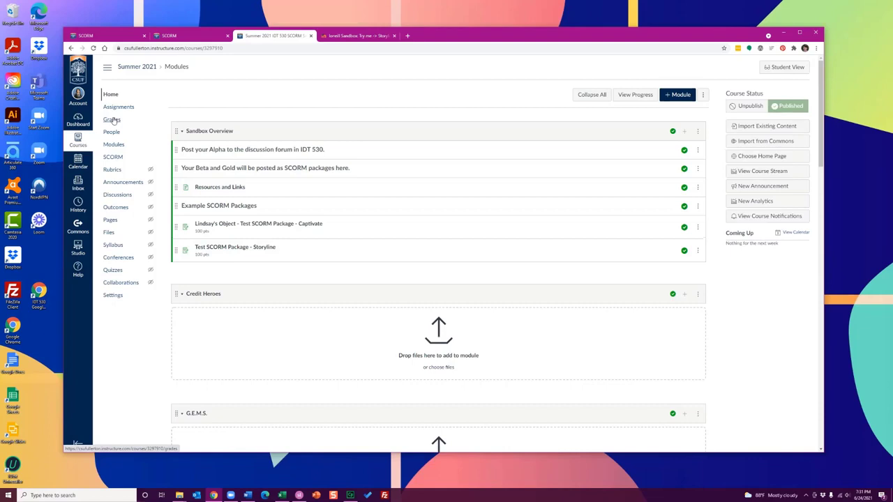
pyautogui.click(799, 68)
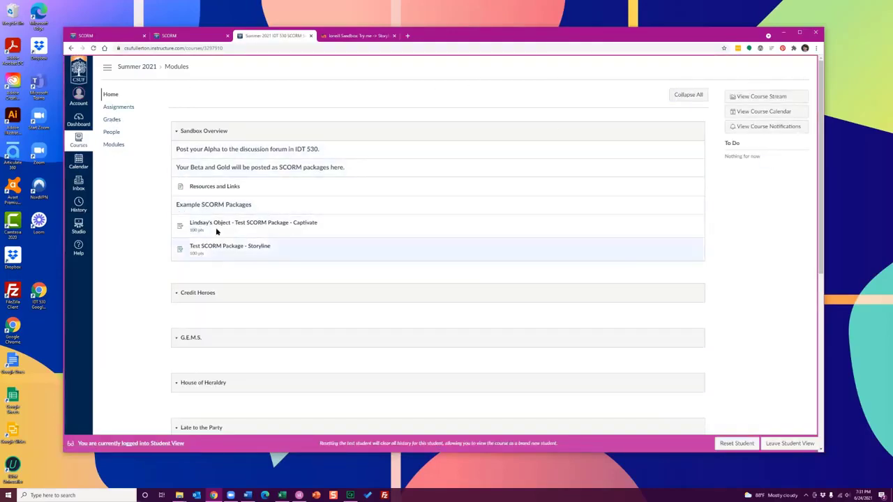
pyautogui.click(789, 443)
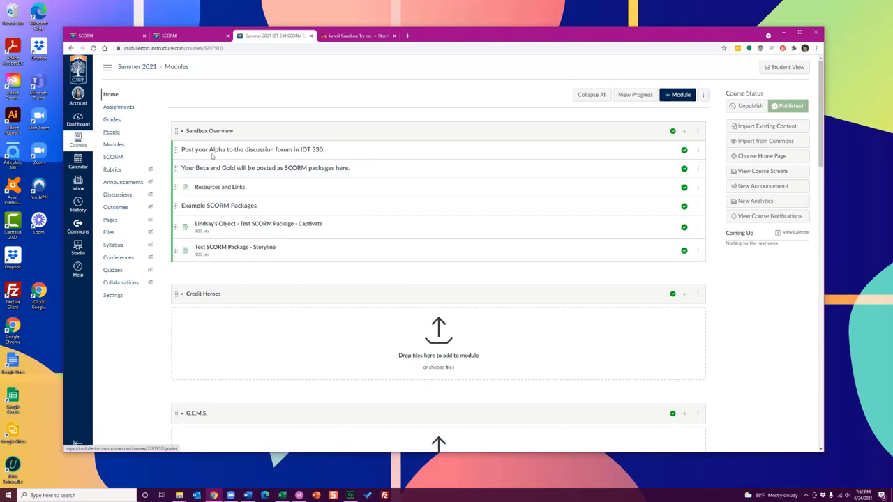
# Enter Student View and examine the test student's grades for the SCORM assignments
pyautogui.click(792, 68)
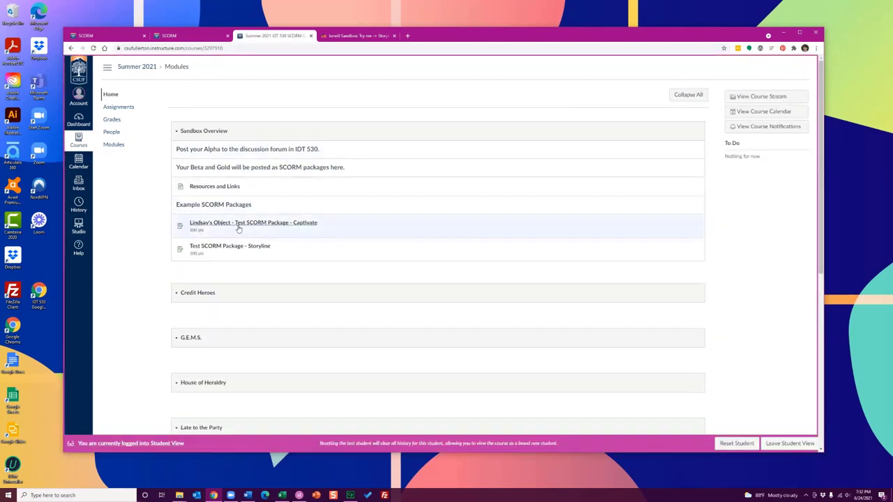
pyautogui.click(110, 120)
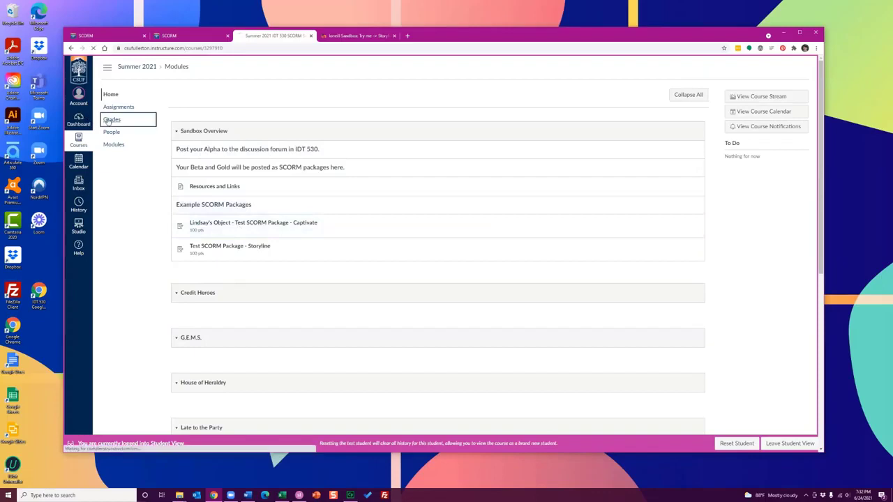
pyautogui.moveTo(262, 94); pyautogui.dragTo(210, 94)
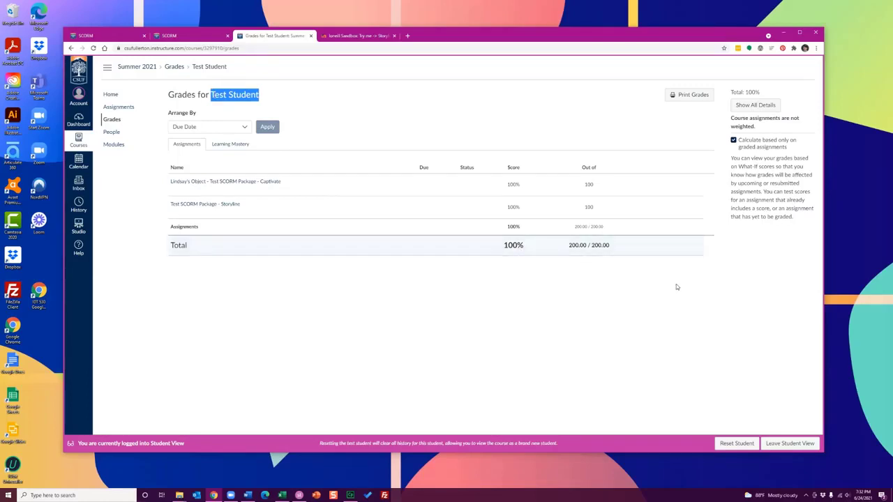
# Reset the test student, recheck the grades page, and leave Student View for the course home page
pyautogui.click(737, 443)
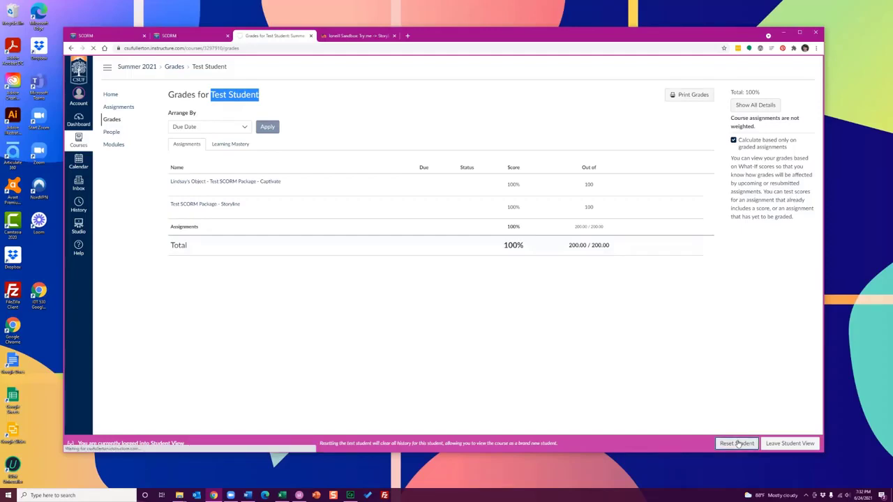
pyautogui.click(113, 119)
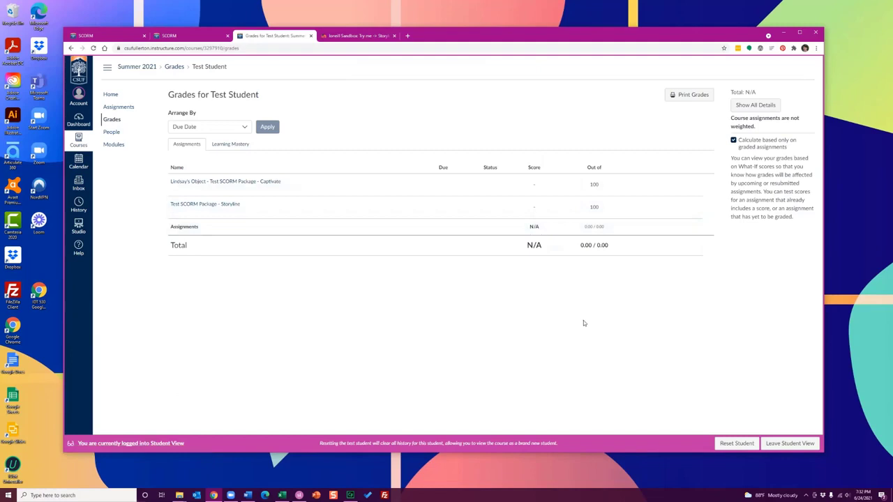
pyautogui.click(781, 443)
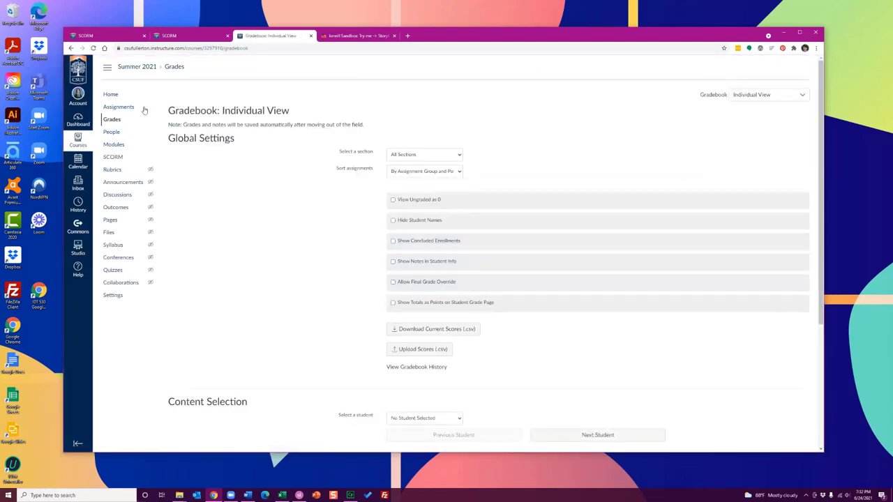
pyautogui.click(115, 96)
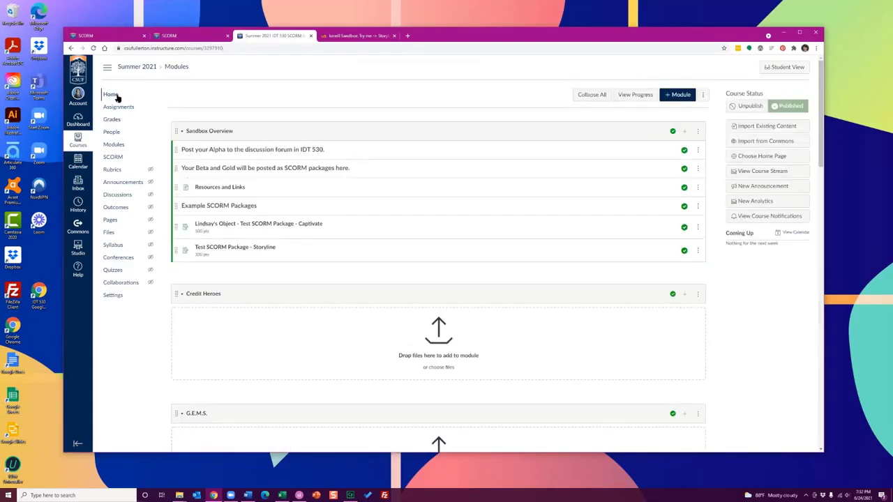
# Search the web for "scorm and schoology" in a new browser tab, review the results, and close the tab
pyautogui.click(408, 36)
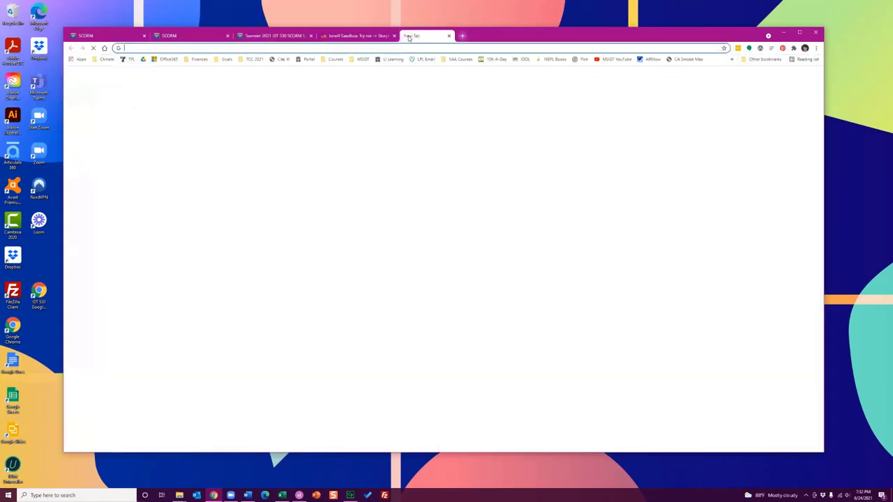
pyautogui.write('scorm ')
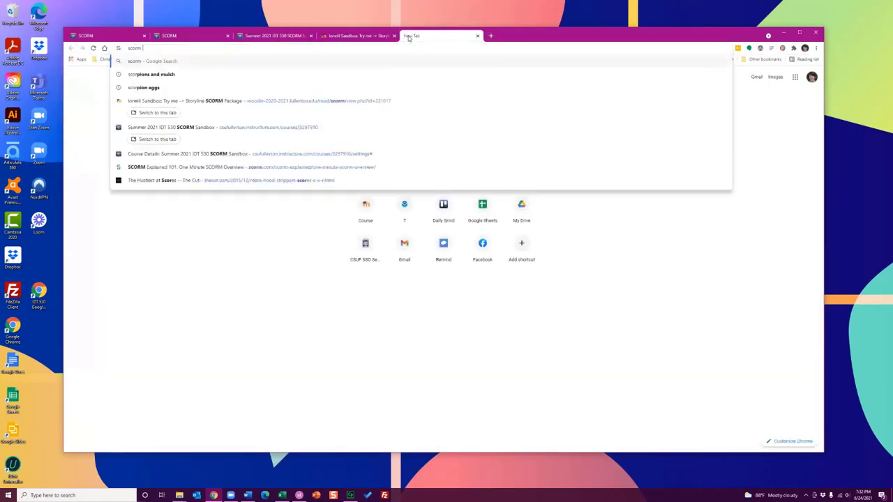
pyautogui.write('and schoology')
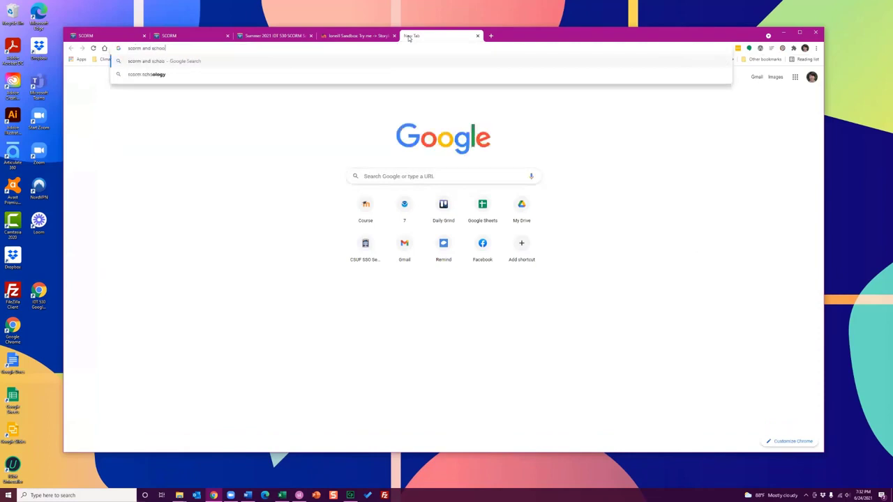
pyautogui.press('Return')
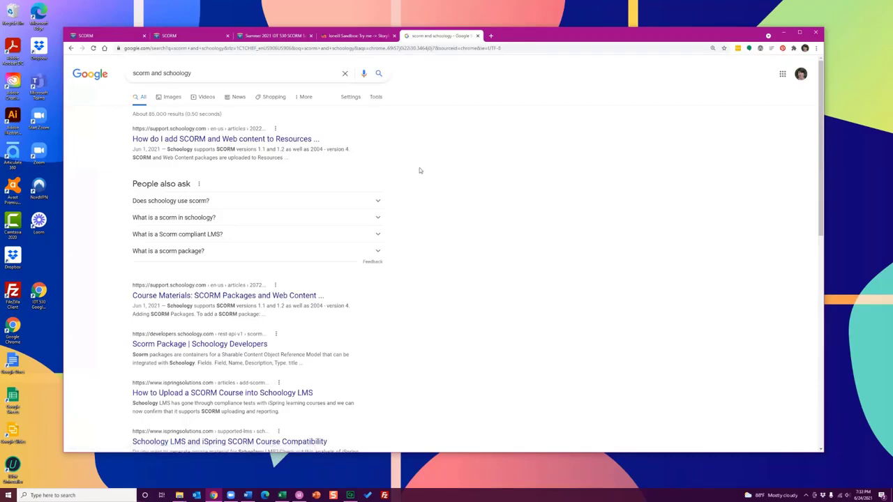
pyautogui.click(477, 36)
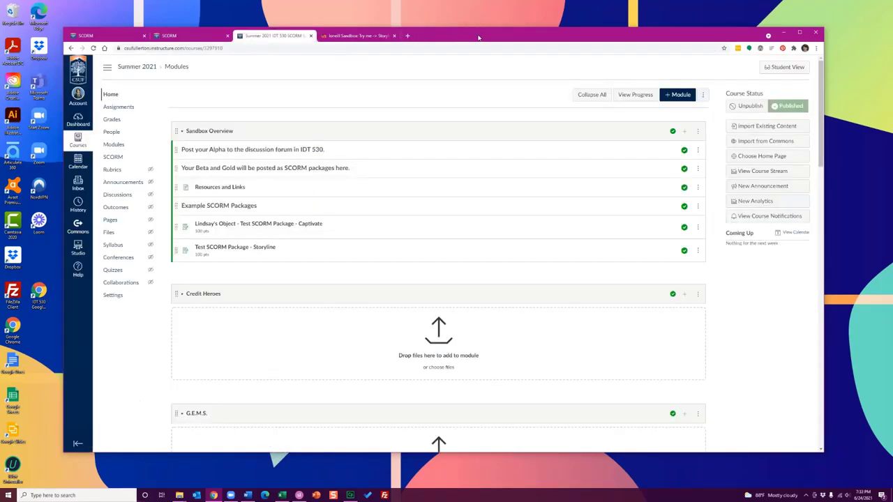
pyautogui.moveTo(482, 37); pyautogui.dragTo(491, 32)
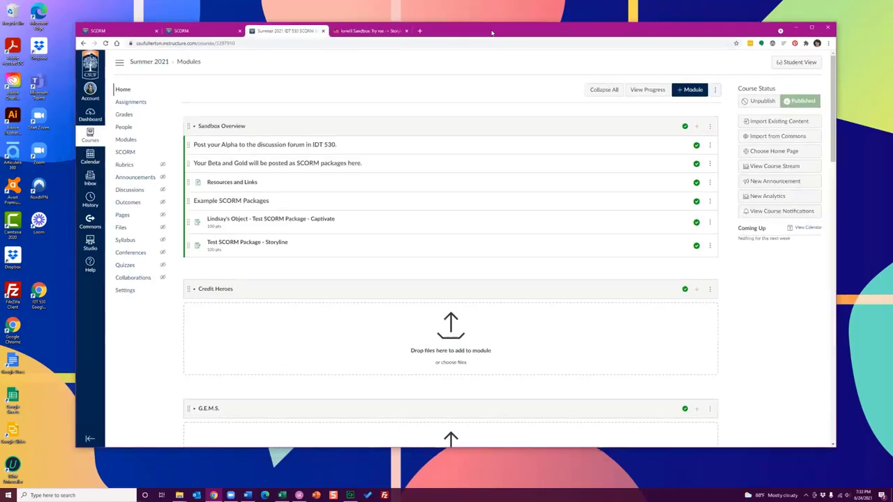